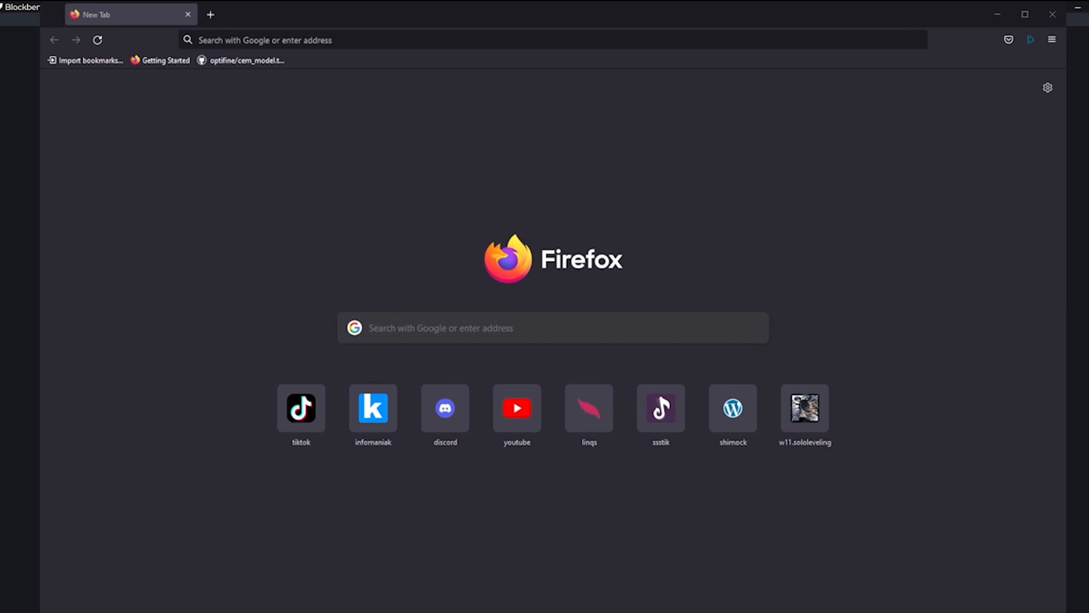
Step: Search the web for "blockbench" and open the official blockbench.net site
{"action": "left_click", "coordinate": [235, 41]}
{"action": "type", "text": "blo"}
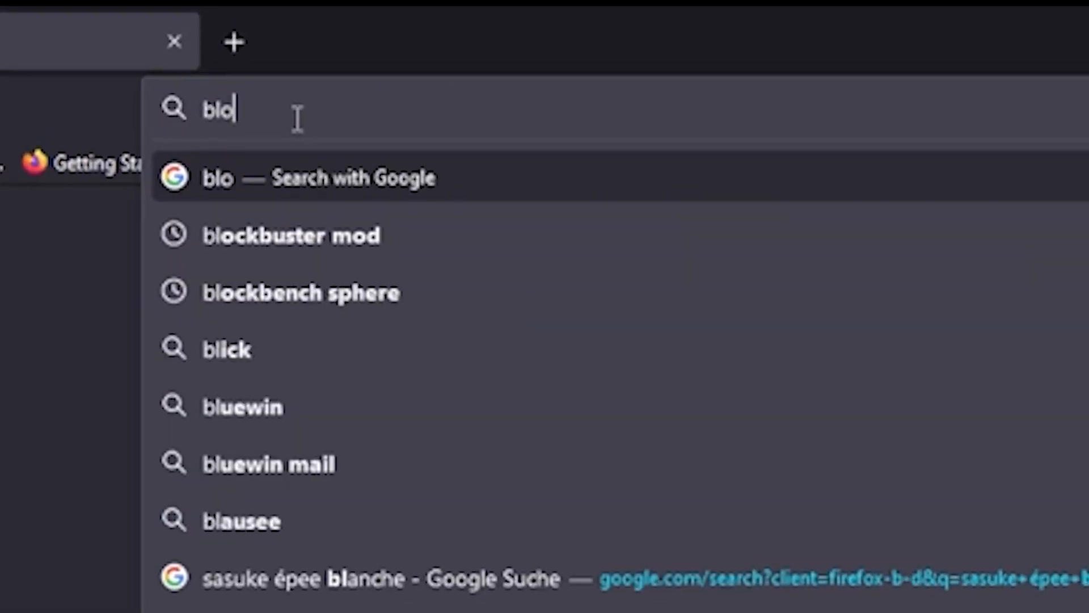
{"action": "type", "text": "ckve"}
{"action": "key", "text": "BackSpace"}
{"action": "key", "text": "BackSpace"}
{"action": "type", "text": "bench"}
{"action": "key", "text": "Return"}
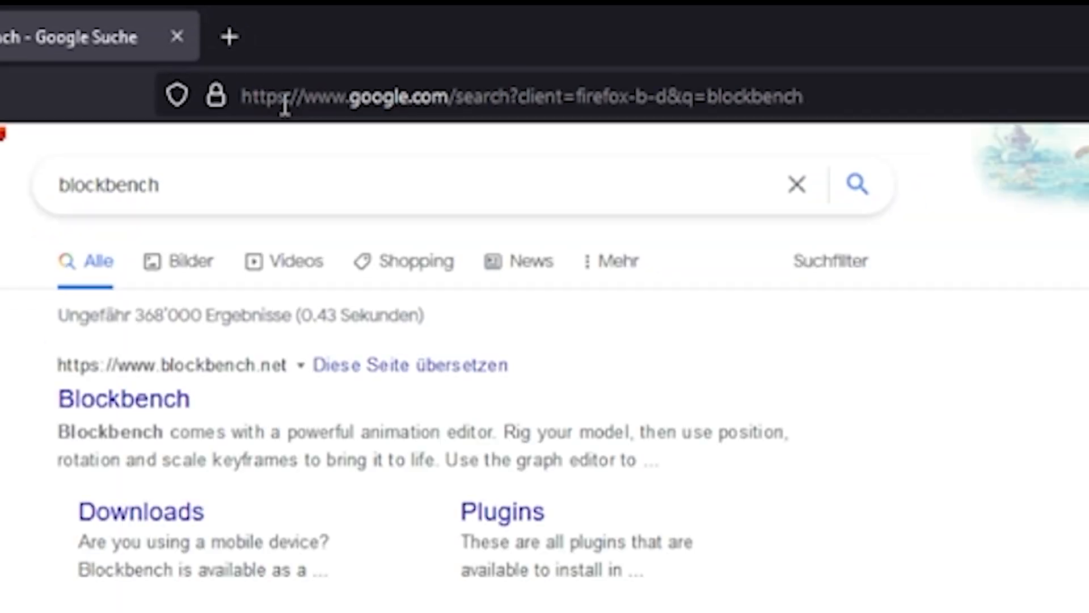
{"action": "left_click", "coordinate": [164, 398]}
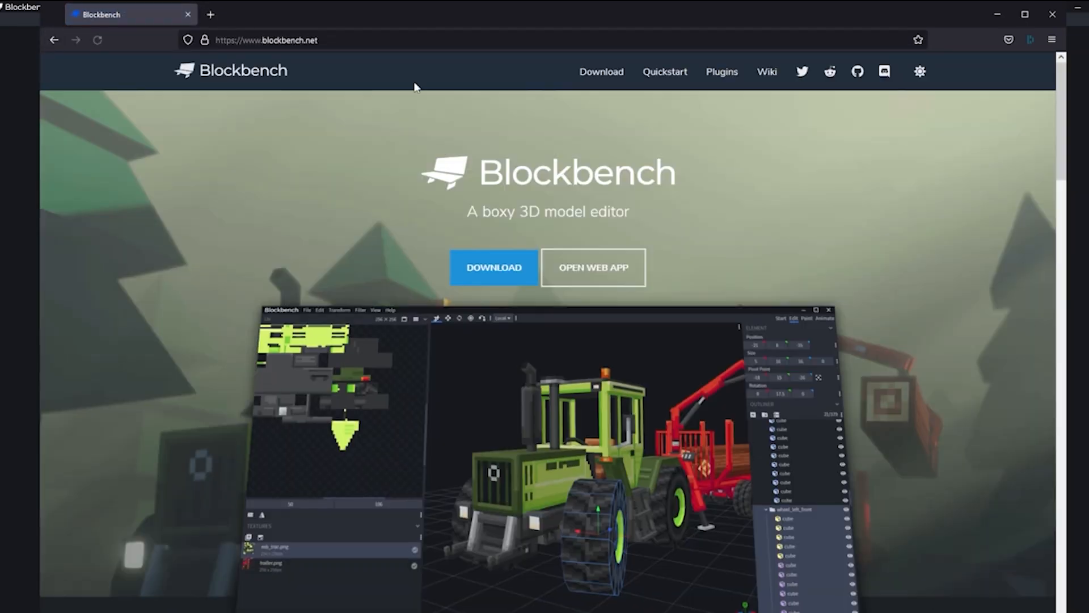
Step: Open the Blockbench downloads page and review the installer options for Windows, Linux, macOS and mobile devices
{"action": "left_click", "coordinate": [497, 271]}
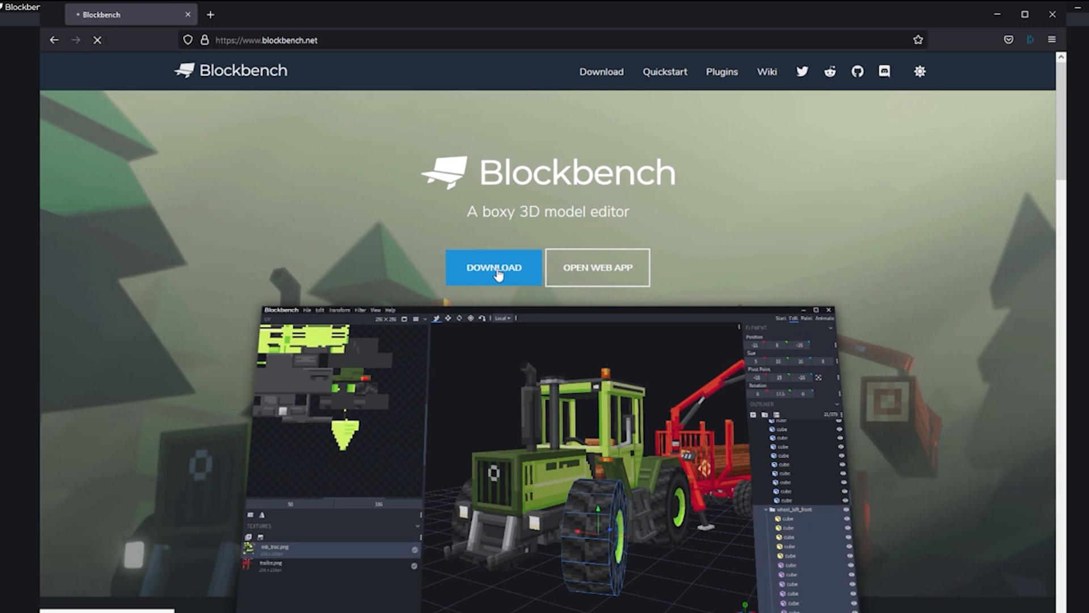
{"action": "scroll", "coordinate": [456, 359], "scroll_direction": "down", "scroll_amount": 1}
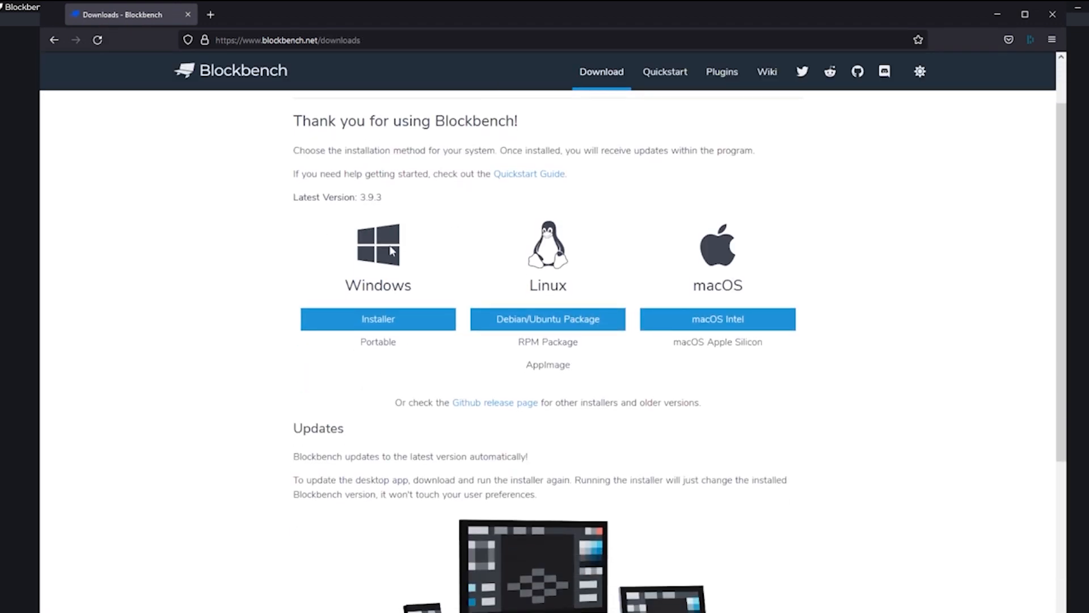
{"action": "scroll", "coordinate": [712, 283], "scroll_direction": "down", "scroll_amount": 1}
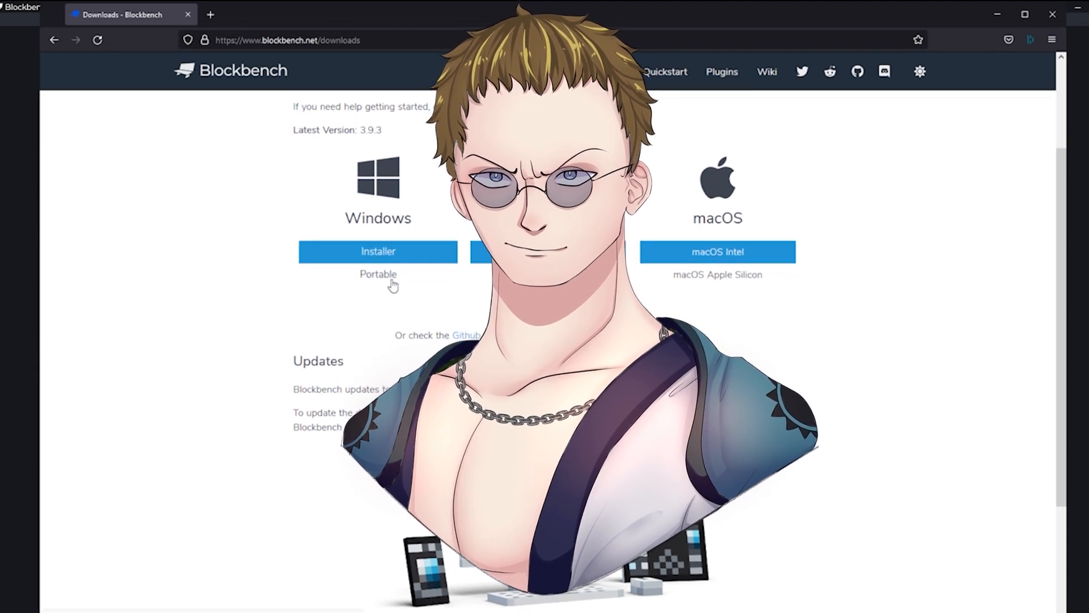
{"action": "scroll", "coordinate": [377, 279], "scroll_direction": "down", "scroll_amount": 3}
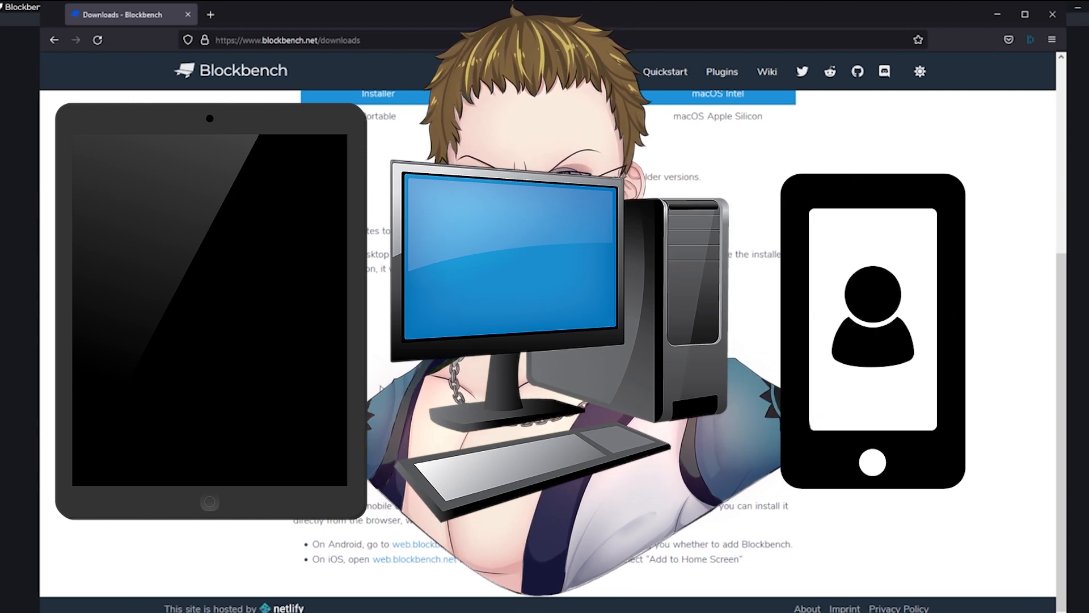
{"action": "scroll", "coordinate": [287, 284], "scroll_direction": "up", "scroll_amount": 3}
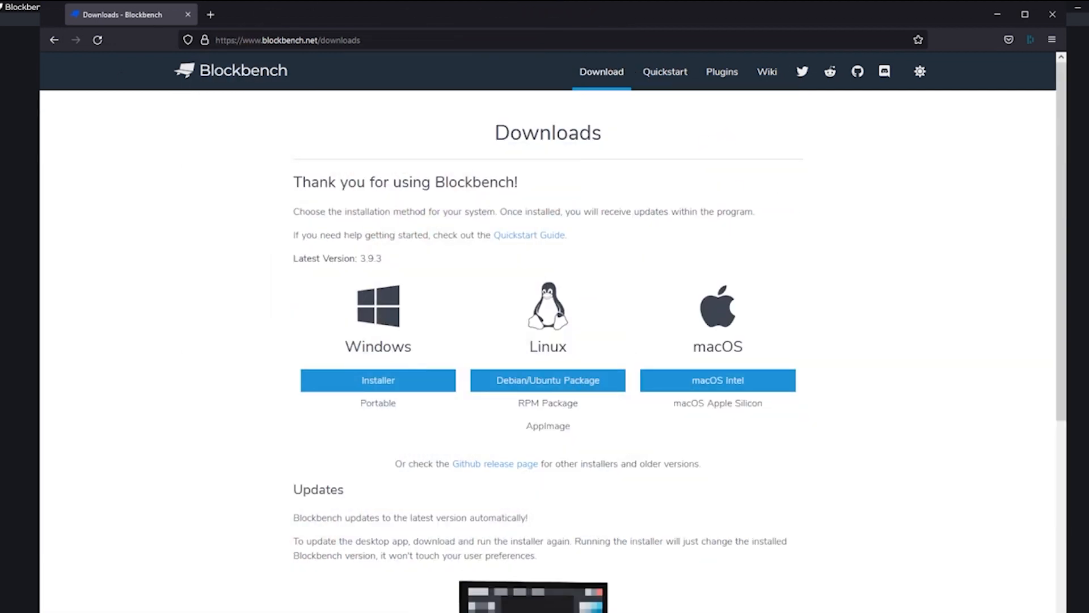
Step: Switch to the Blockbench desktop app and start a new Java Block/Item model
{"action": "left_click", "coordinate": [1001, 15]}
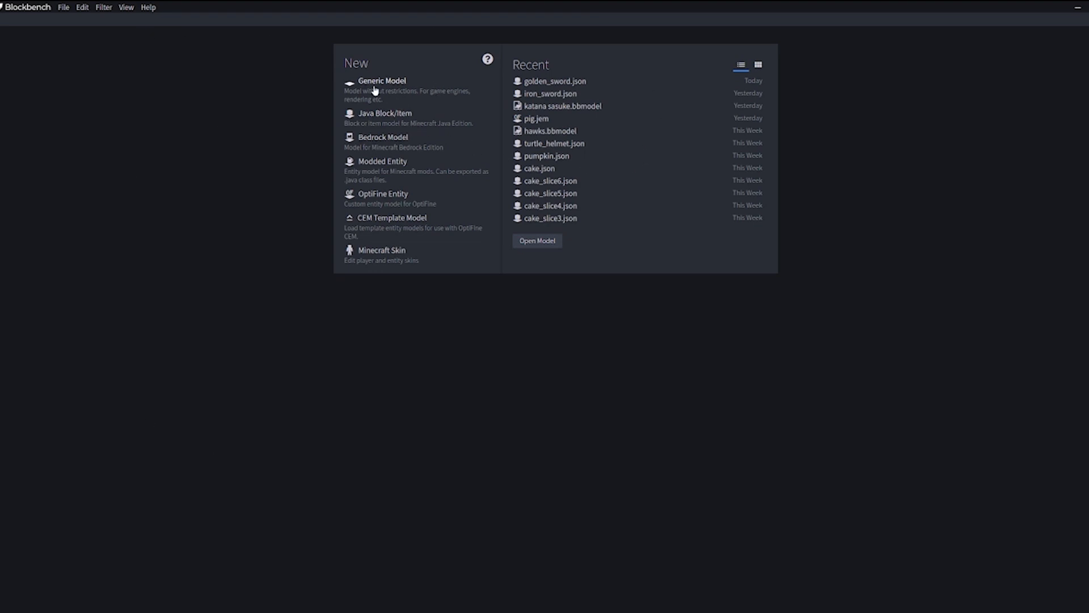
{"action": "left_click", "coordinate": [379, 115]}
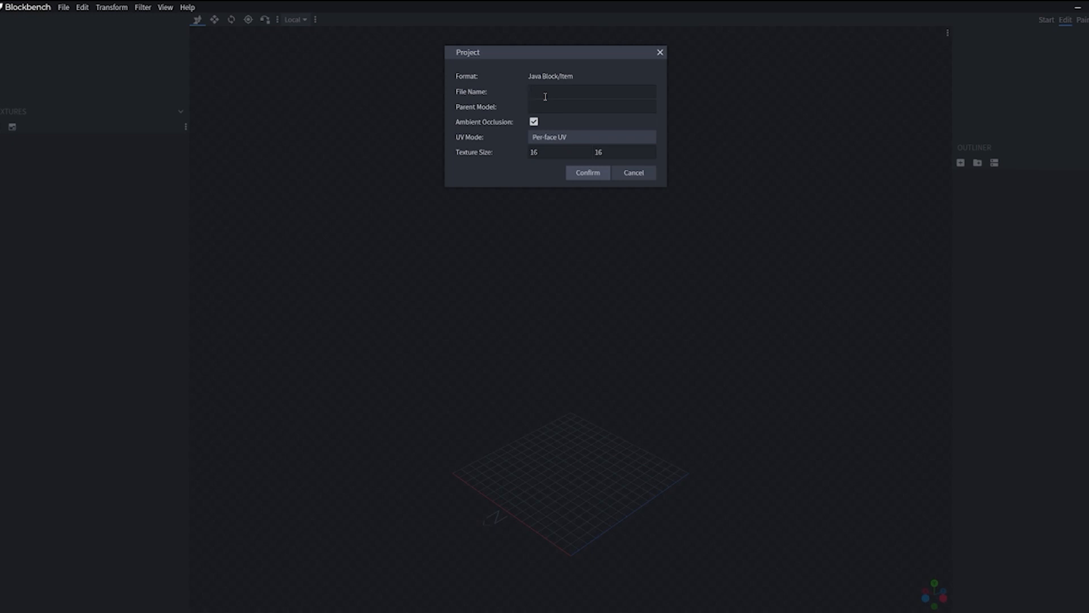
{"action": "type", "text": "Ender Peal"}
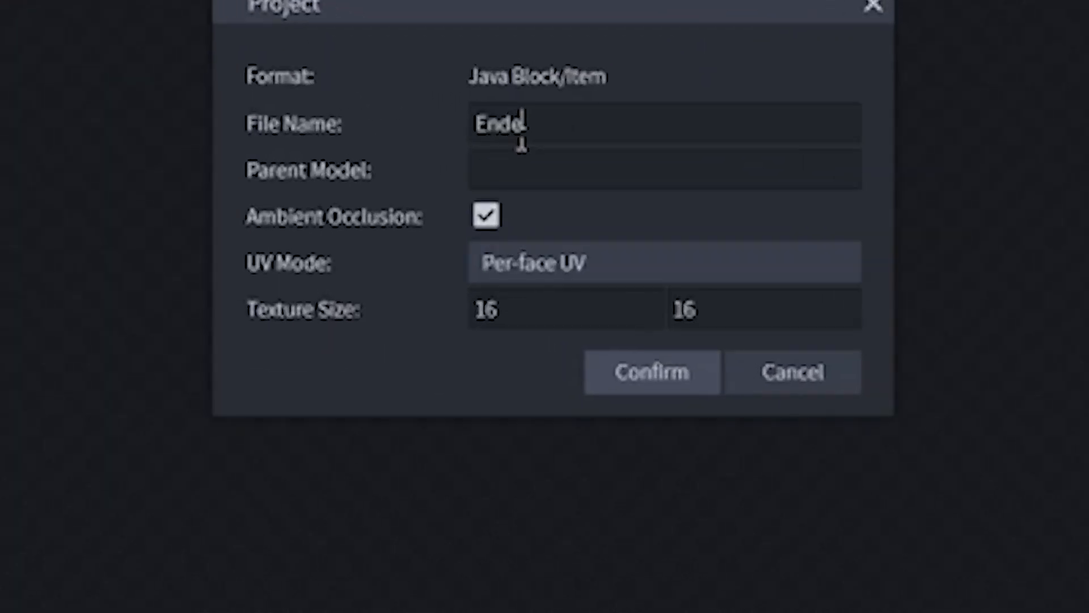
{"action": "key", "text": "BackSpace"}
{"action": "type", "text": "rl"}
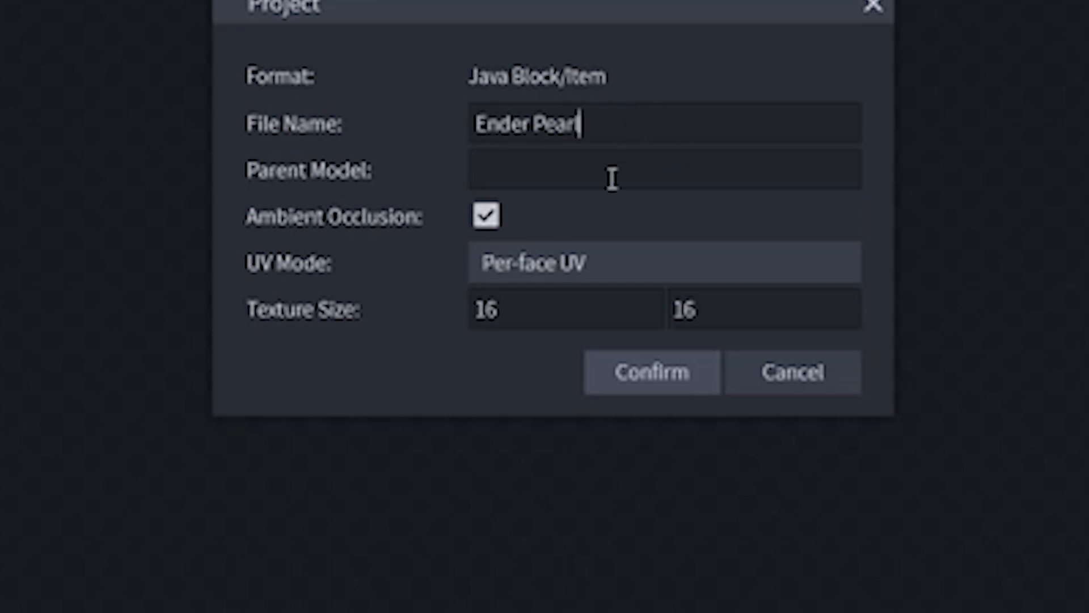
Step: Name the new project "kunai minato", leave the parent model empty and create the project
{"action": "left_click_drag", "start_coordinate": [590, 114], "coordinate": [290, 156]}
{"action": "type", "text": "ku"}
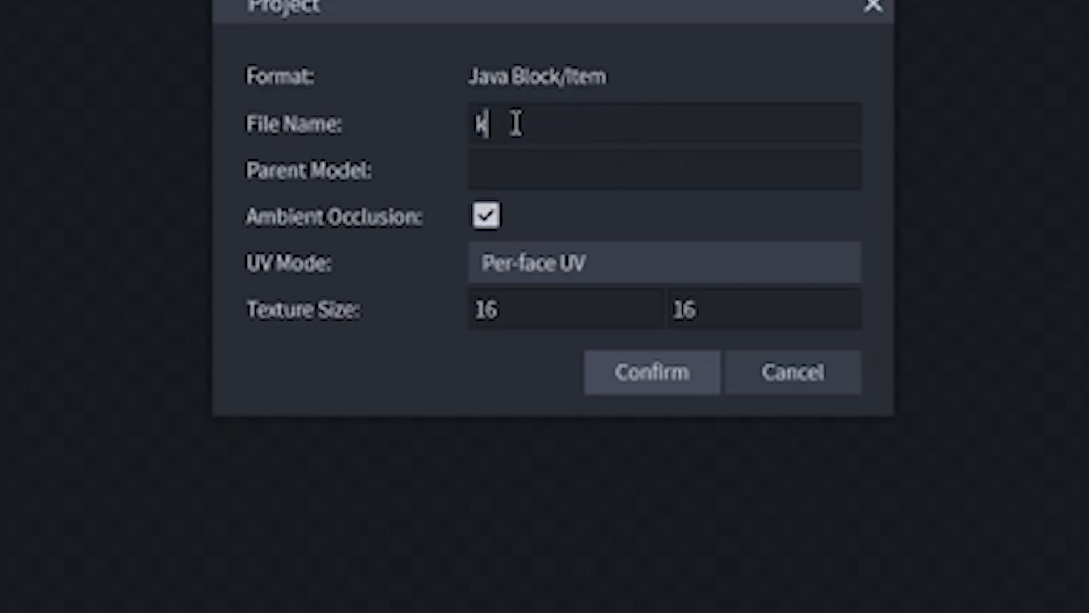
{"action": "type", "text": "nai minato"}
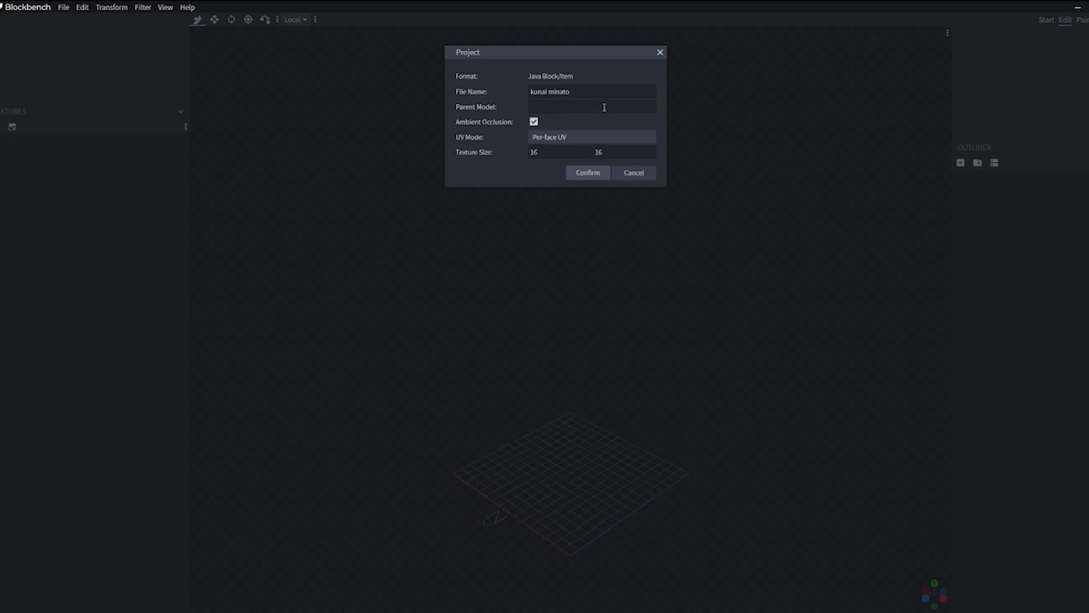
{"action": "left_click", "coordinate": [592, 107]}
{"action": "left_click", "coordinate": [586, 176]}
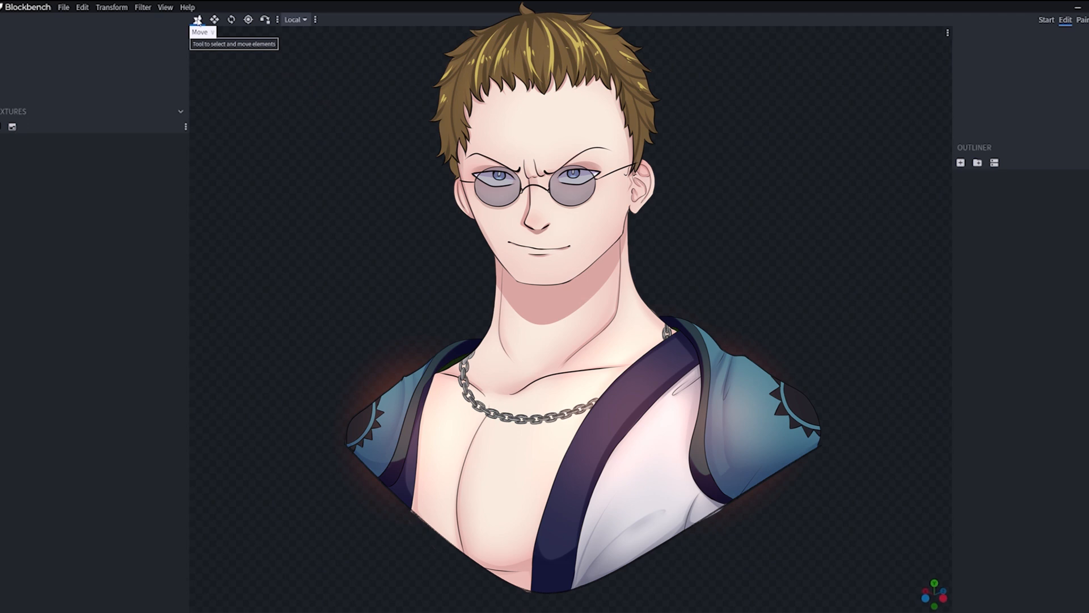
{"action": "left_click", "coordinate": [62, 7]}
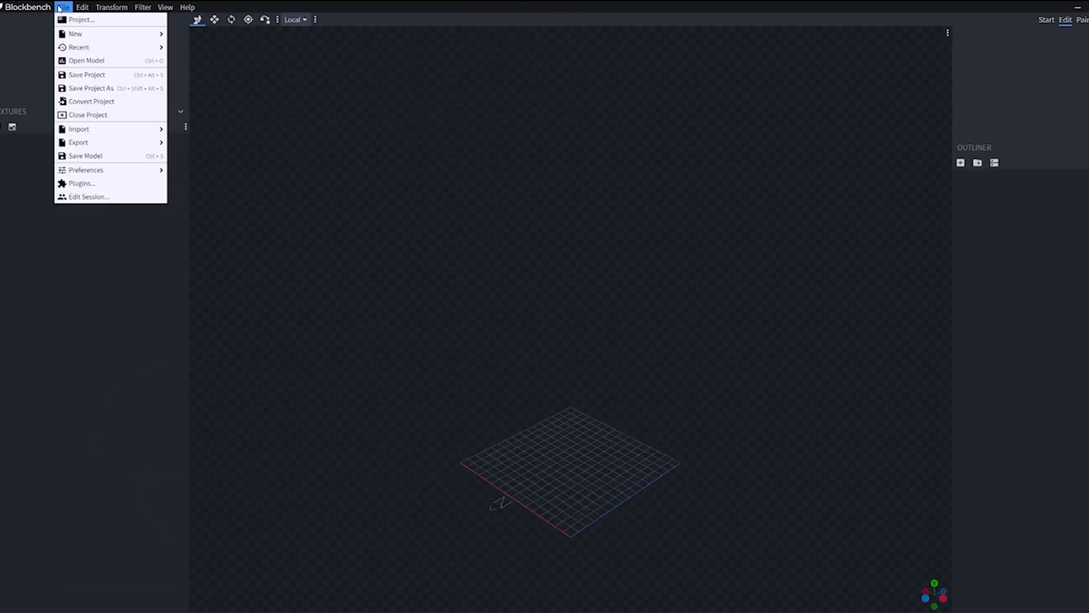
{"action": "mouse_move", "coordinate": [85, 34]}
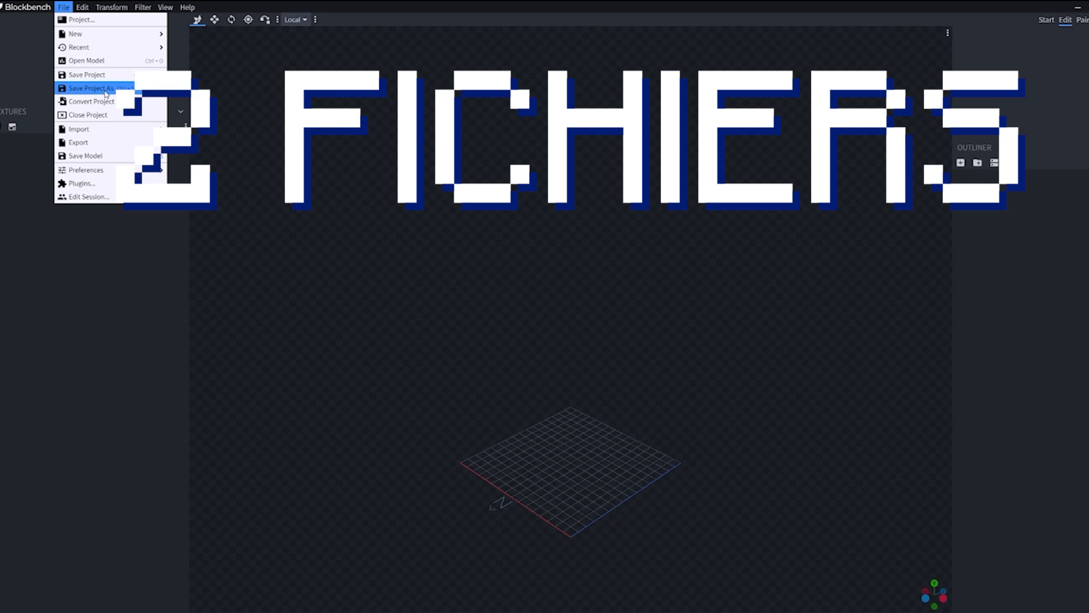
{"action": "mouse_move", "coordinate": [114, 148]}
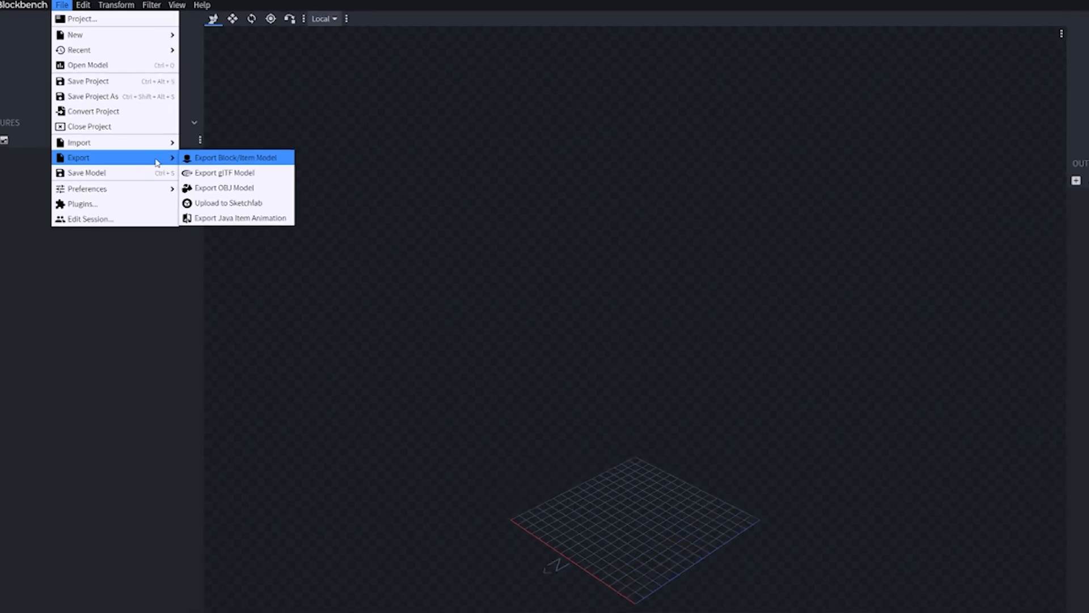
{"action": "mouse_move", "coordinate": [119, 146]}
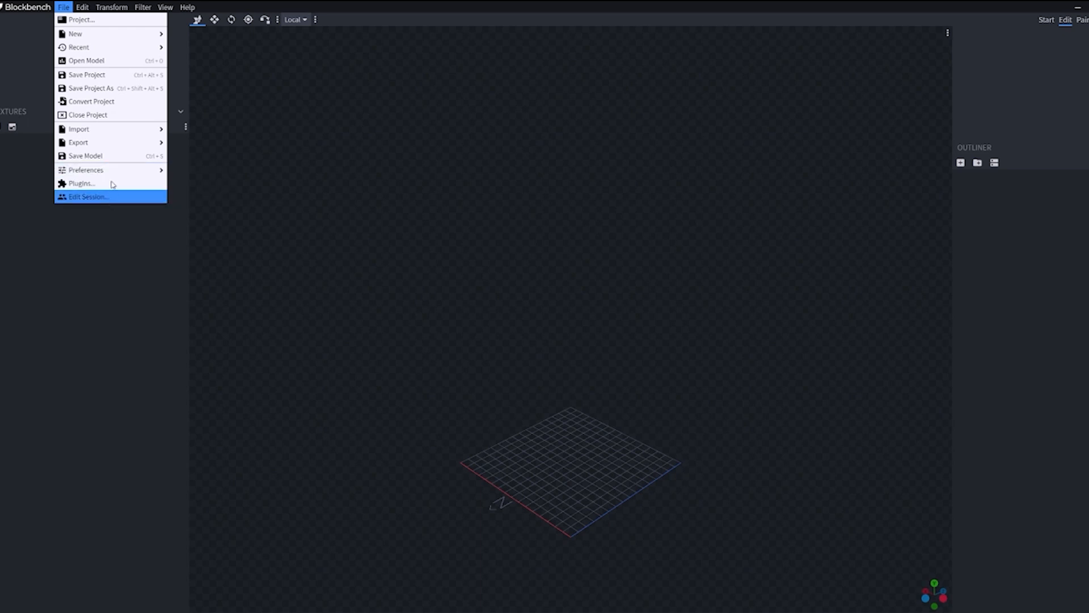
{"action": "left_click", "coordinate": [207, 63]}
{"action": "left_click", "coordinate": [83, 6]}
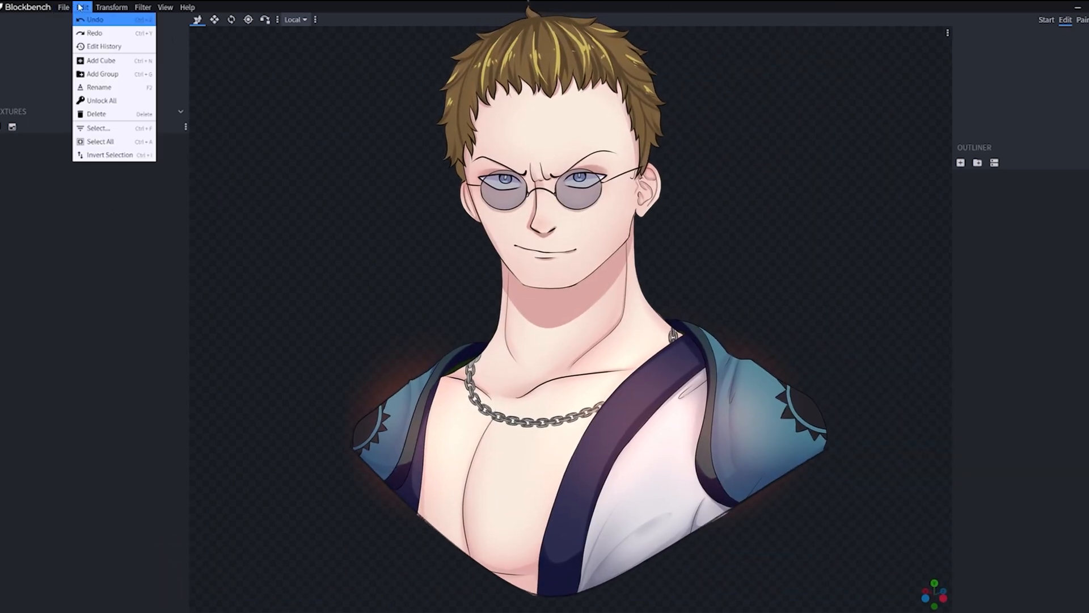
{"action": "left_click", "coordinate": [76, 7]}
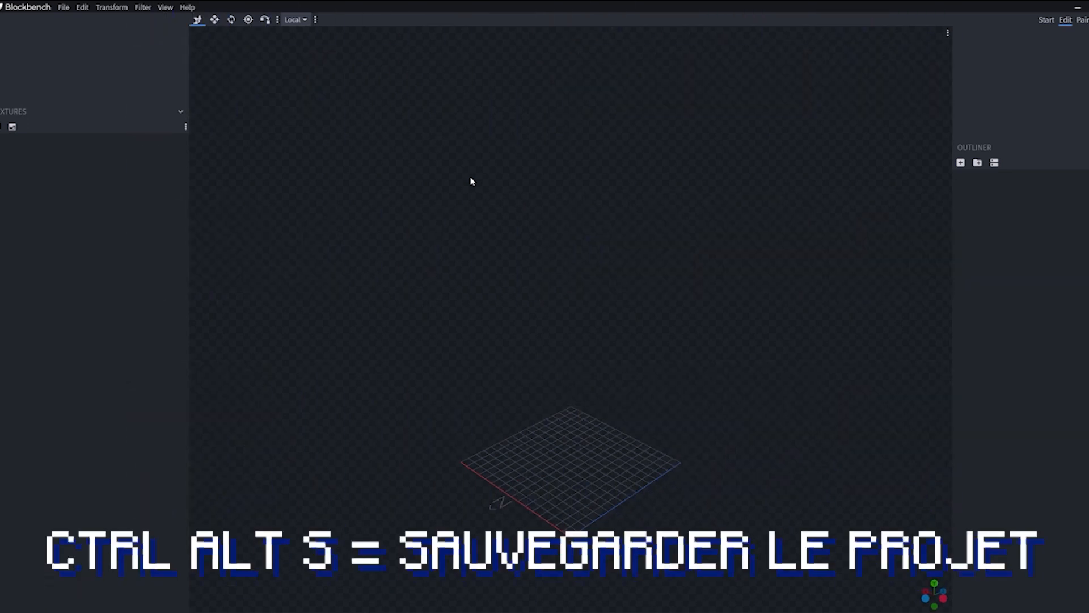
{"action": "left_click", "coordinate": [83, 8]}
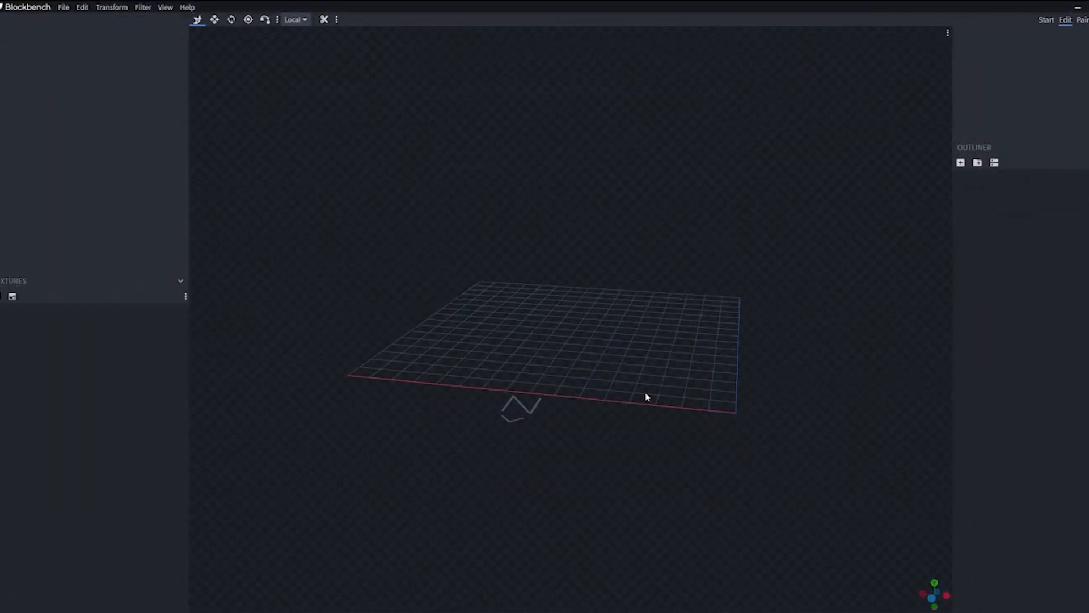
{"action": "left_click_drag", "start_coordinate": [646, 397], "coordinate": [550, 358]}
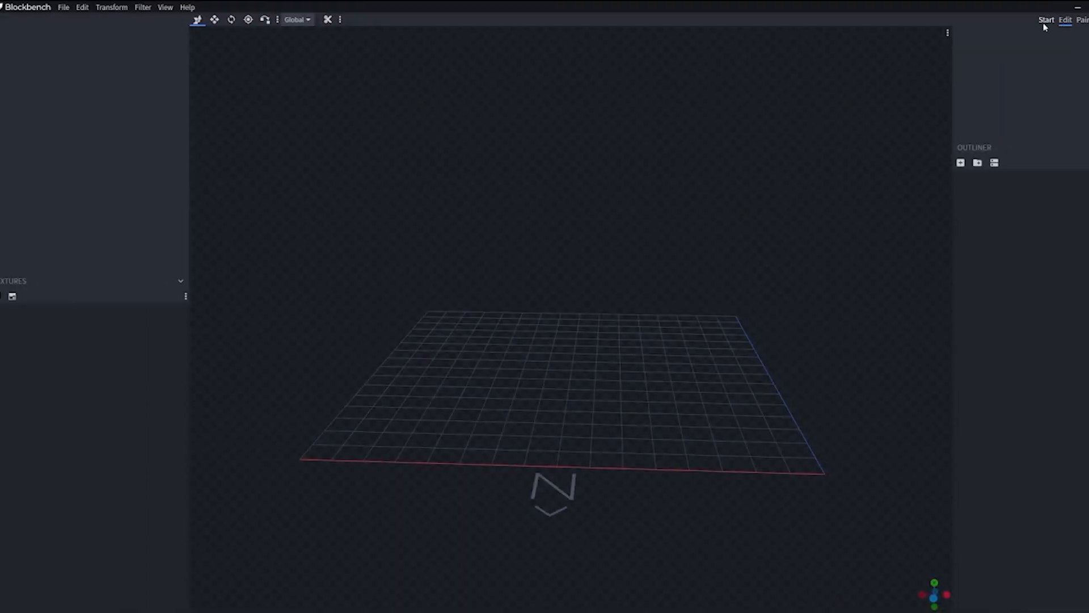
{"action": "left_click", "coordinate": [1046, 22]}
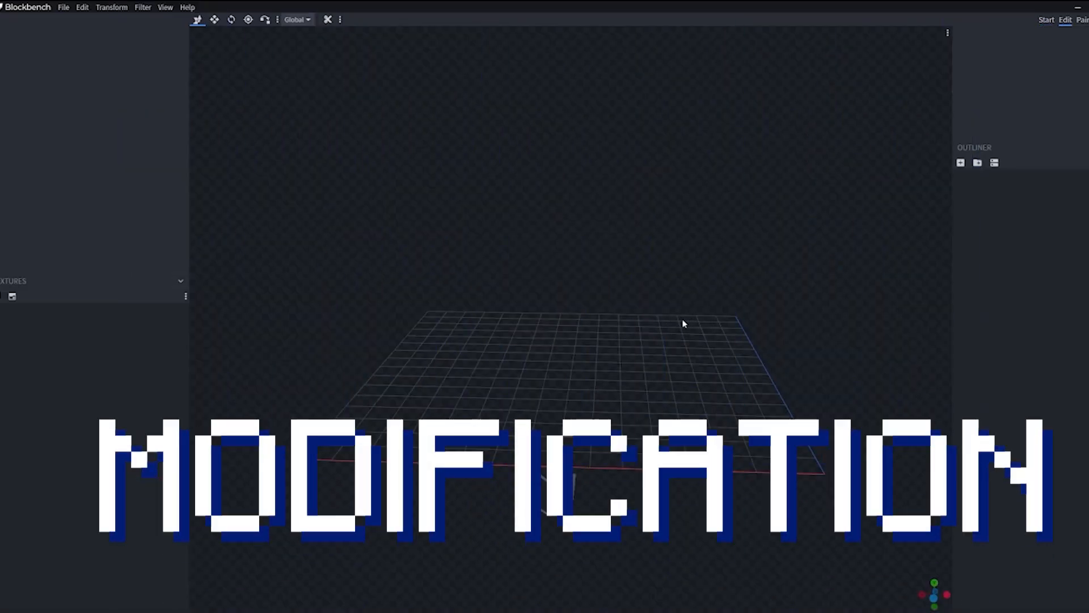
{"action": "left_click", "coordinate": [1082, 20]}
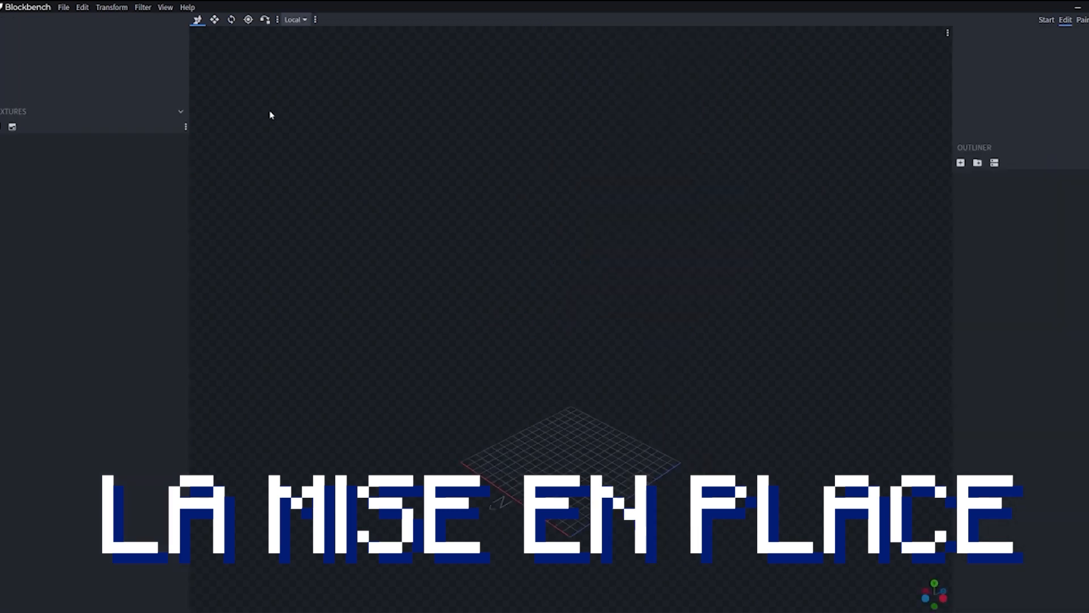
Step: Add a cube to the model and move it along the grid to position 5, 0, 8
{"action": "left_click", "coordinate": [960, 163]}
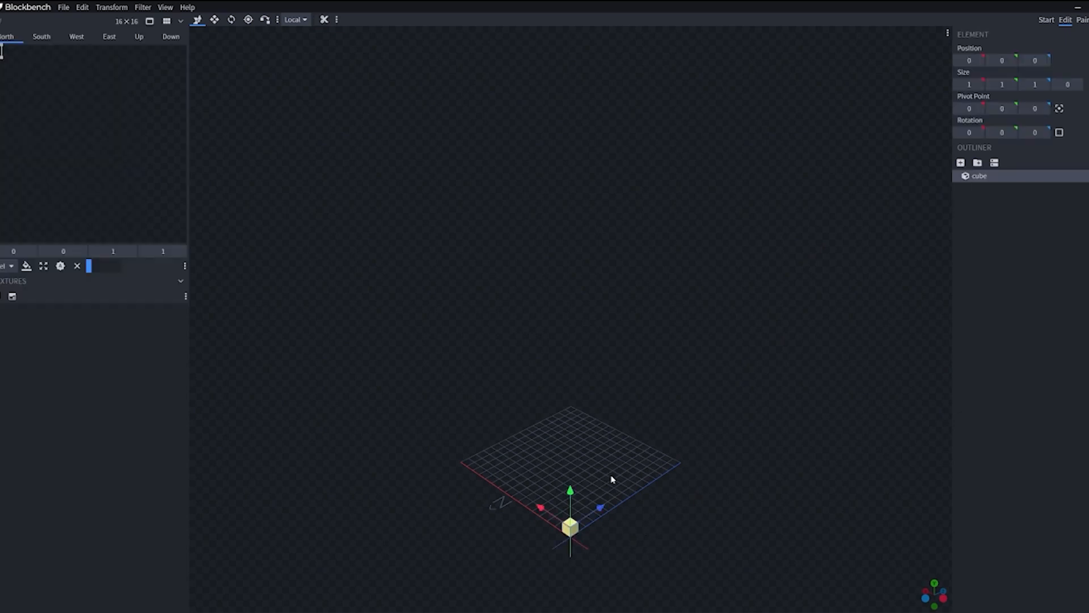
{"action": "left_click_drag", "start_coordinate": [749, 511], "coordinate": [713, 458]}
{"action": "scroll", "coordinate": [708, 383], "scroll_direction": "up", "scroll_amount": 5}
{"action": "scroll", "coordinate": [708, 383], "scroll_direction": "down", "scroll_amount": 5}
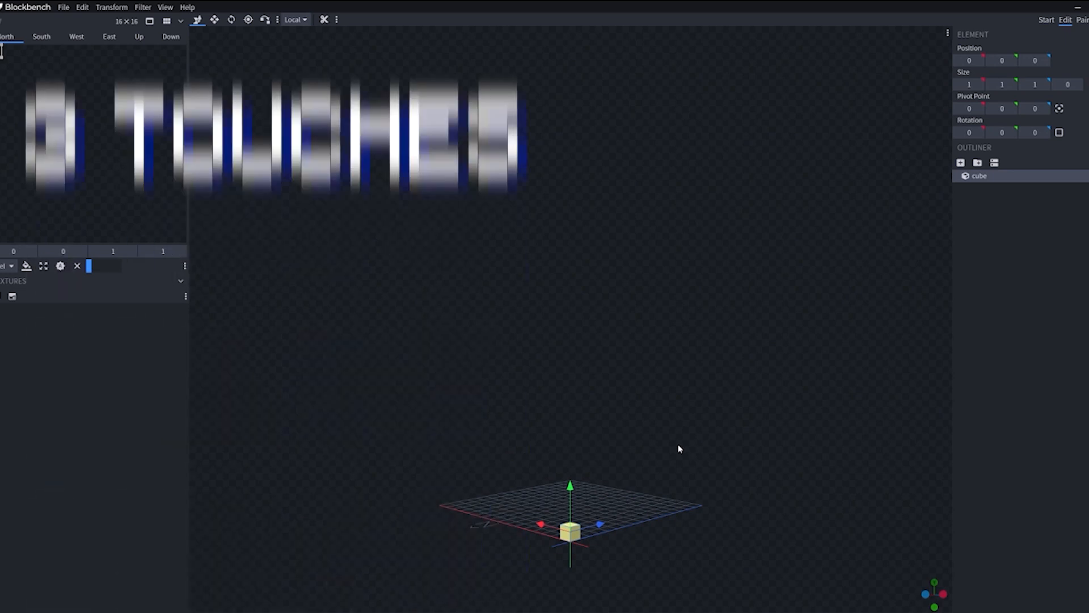
{"action": "scroll", "coordinate": [679, 449], "scroll_direction": "up", "scroll_amount": 1}
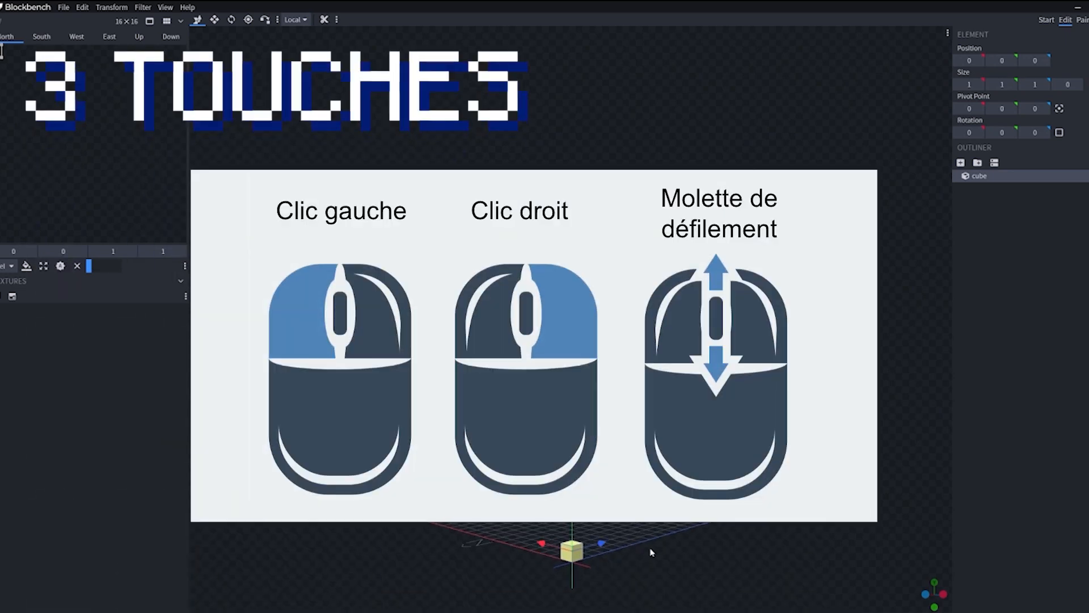
{"action": "mouse_move", "coordinate": [651, 552]}
{"action": "left_mouse_down"}
{"action": "mouse_move", "coordinate": [503, 481]}
{"action": "mouse_move", "coordinate": [515, 518]}
{"action": "mouse_move", "coordinate": [593, 585]}
{"action": "mouse_move", "coordinate": [664, 477]}
{"action": "mouse_move", "coordinate": [450, 511]}
{"action": "mouse_move", "coordinate": [567, 539]}
{"action": "mouse_move", "coordinate": [744, 525]}
{"action": "mouse_move", "coordinate": [695, 440]}
{"action": "mouse_move", "coordinate": [499, 474]}
{"action": "mouse_move", "coordinate": [489, 594]}
{"action": "mouse_move", "coordinate": [594, 603]}
{"action": "mouse_move", "coordinate": [690, 554]}
{"action": "mouse_move", "coordinate": [632, 450]}
{"action": "mouse_move", "coordinate": [574, 498]}
{"action": "mouse_move", "coordinate": [573, 560]}
{"action": "mouse_move", "coordinate": [612, 539]}
{"action": "mouse_move", "coordinate": [675, 536]}
{"action": "mouse_move", "coordinate": [684, 553]}
{"action": "mouse_move", "coordinate": [631, 552]}
{"action": "left_mouse_up"}
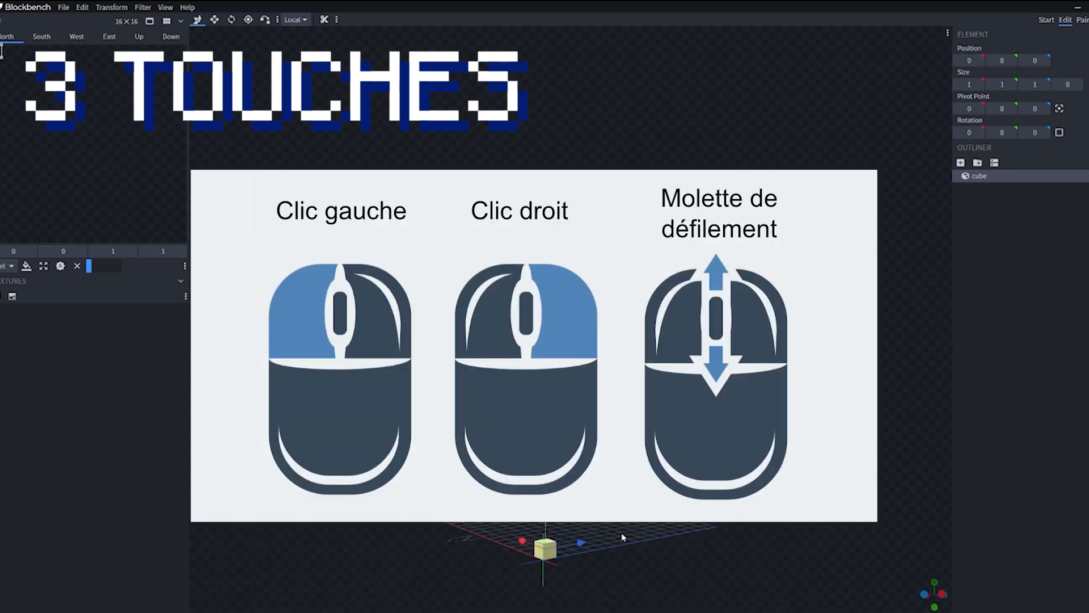
{"action": "right_click_drag", "start_coordinate": [716, 525], "coordinate": [926, 445]}
{"action": "left_click_drag", "start_coordinate": [927, 445], "coordinate": [618, 408]}
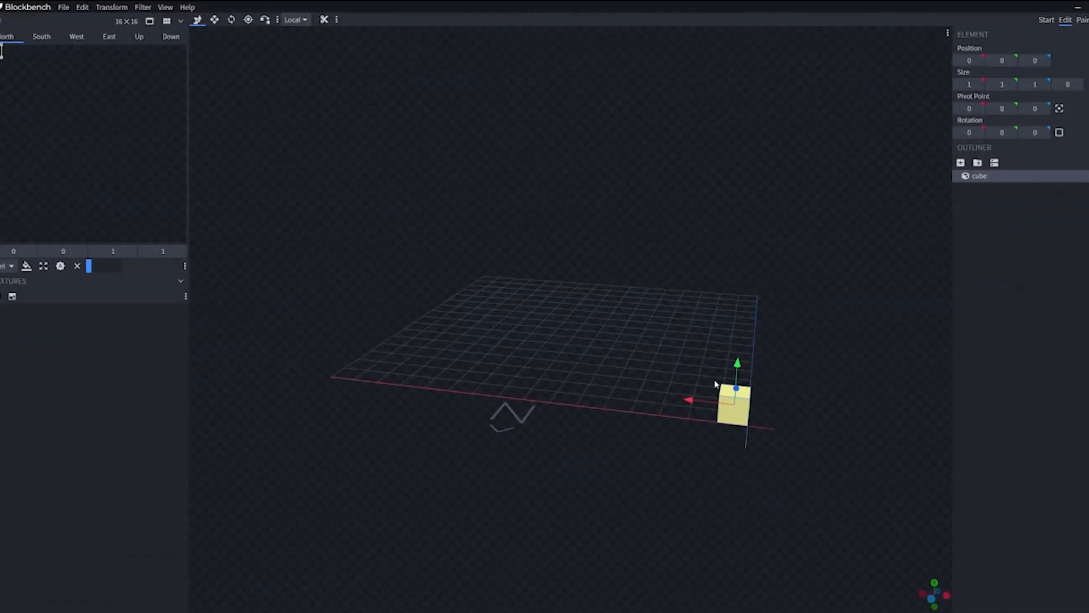
{"action": "left_click_drag", "start_coordinate": [738, 384], "coordinate": [634, 321]}
{"action": "left_click_drag", "start_coordinate": [558, 398], "coordinate": [653, 451]}
{"action": "left_click_drag", "start_coordinate": [734, 459], "coordinate": [602, 443]}
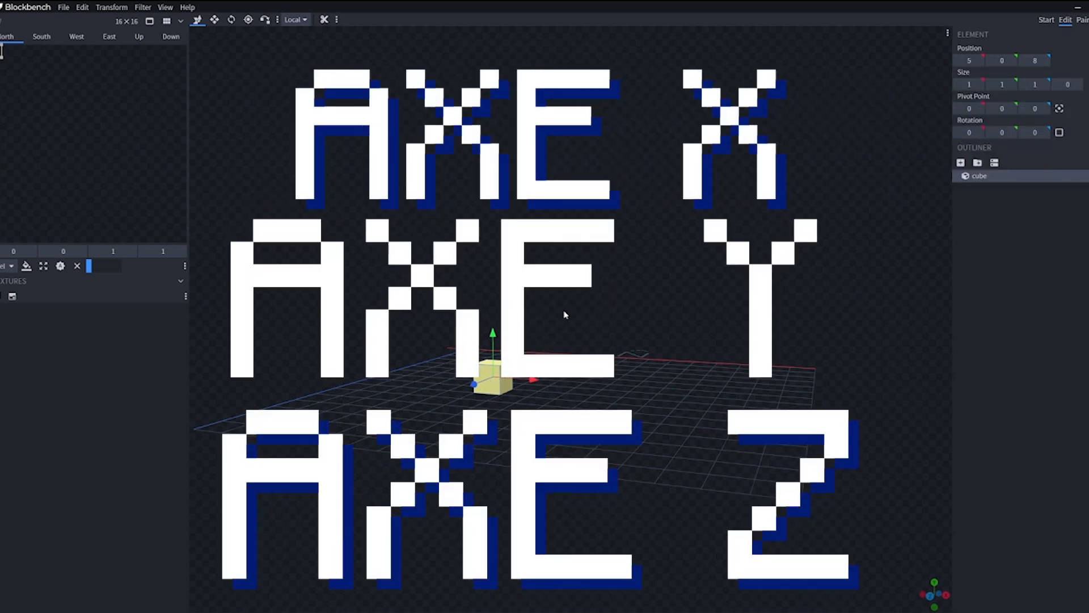
Step: Examine the cube on the grid in the axis-aligned south, north and top views
{"action": "left_click_drag", "start_coordinate": [939, 591], "coordinate": [933, 595]}
{"action": "left_click", "coordinate": [933, 594]}
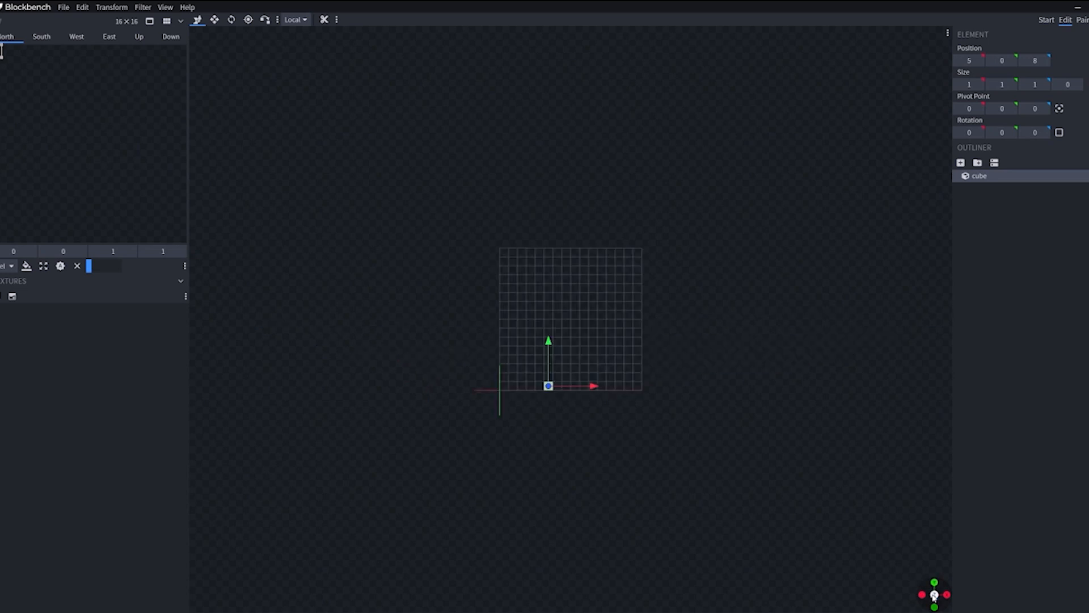
{"action": "scroll", "coordinate": [608, 513], "scroll_direction": "up", "scroll_amount": 8}
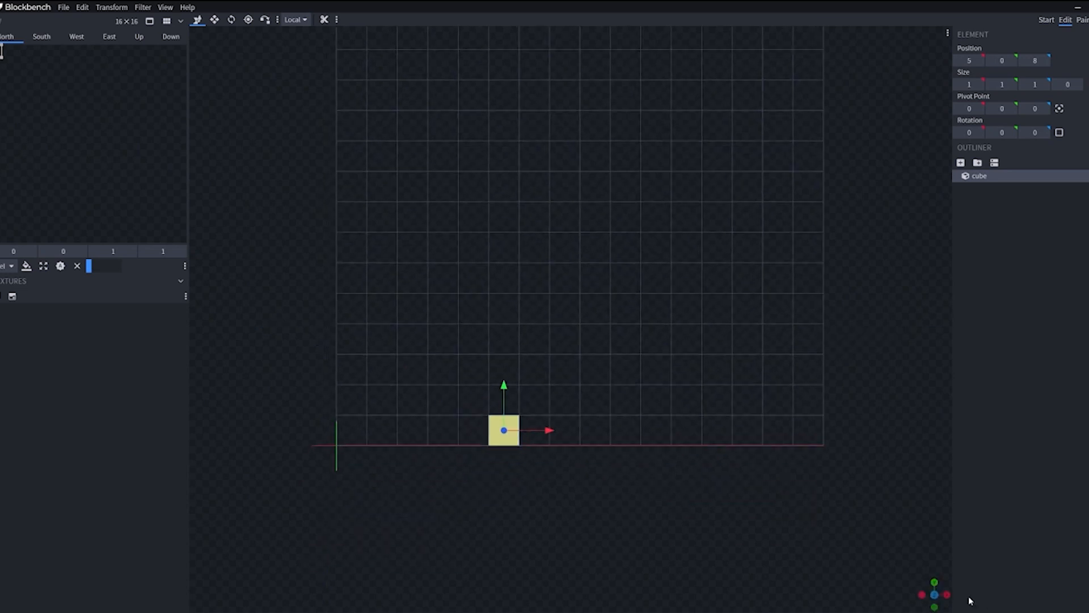
{"action": "left_click", "coordinate": [936, 593]}
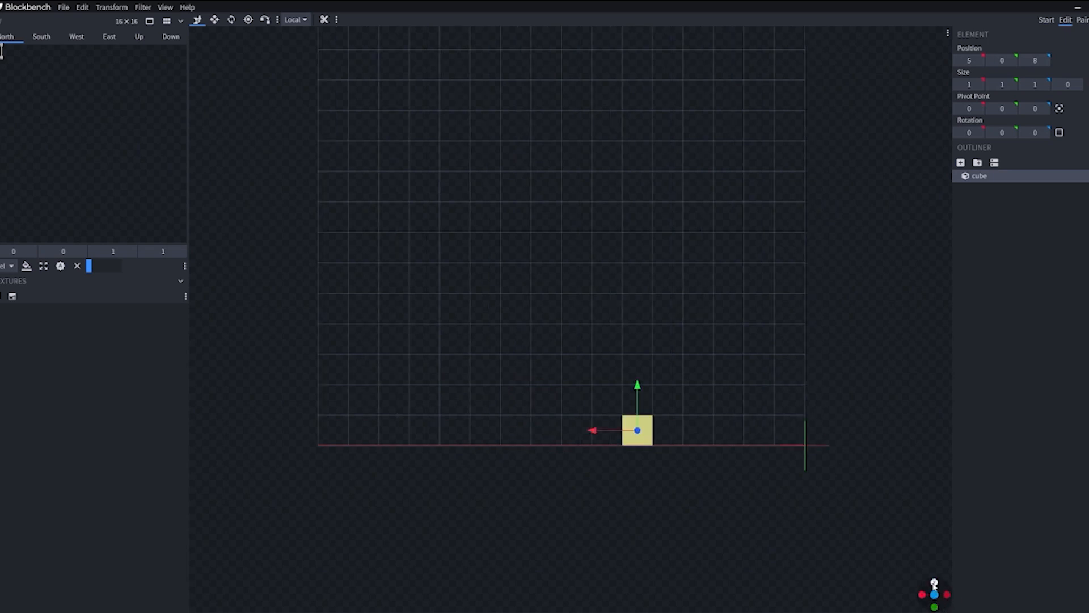
{"action": "left_click", "coordinate": [934, 583]}
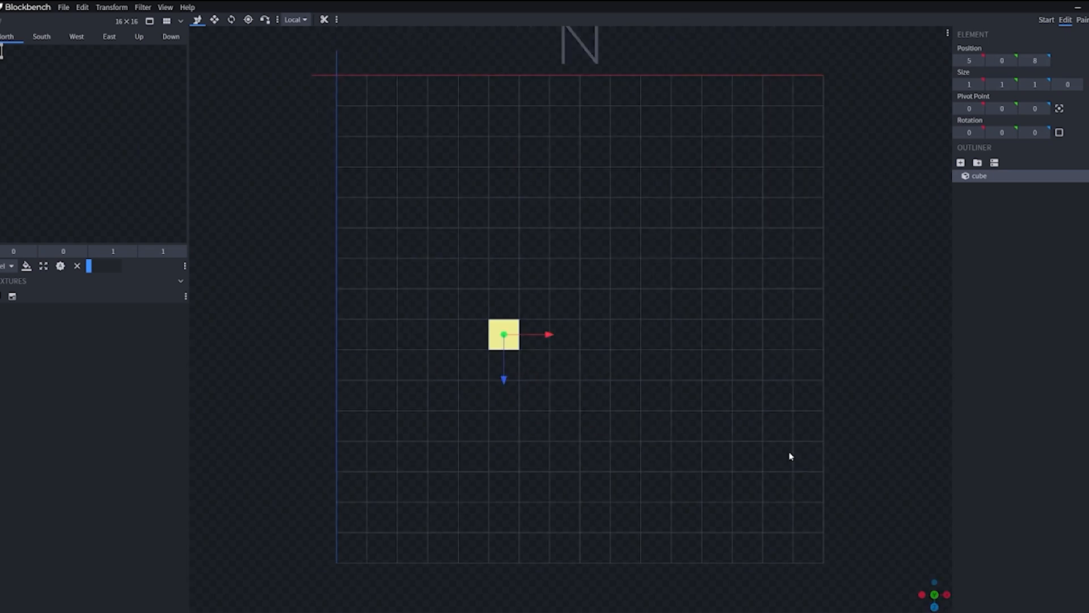
Step: Examine the cube and its grid from the side, front and bottom axis views and from several perspective angles
{"action": "left_click", "coordinate": [947, 594]}
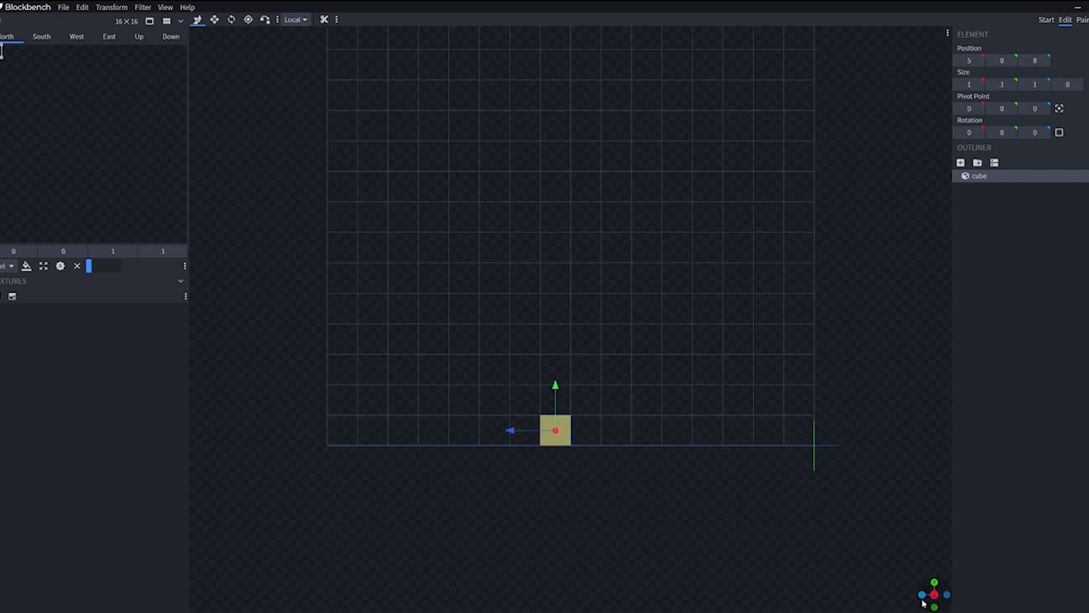
{"action": "left_click", "coordinate": [922, 596]}
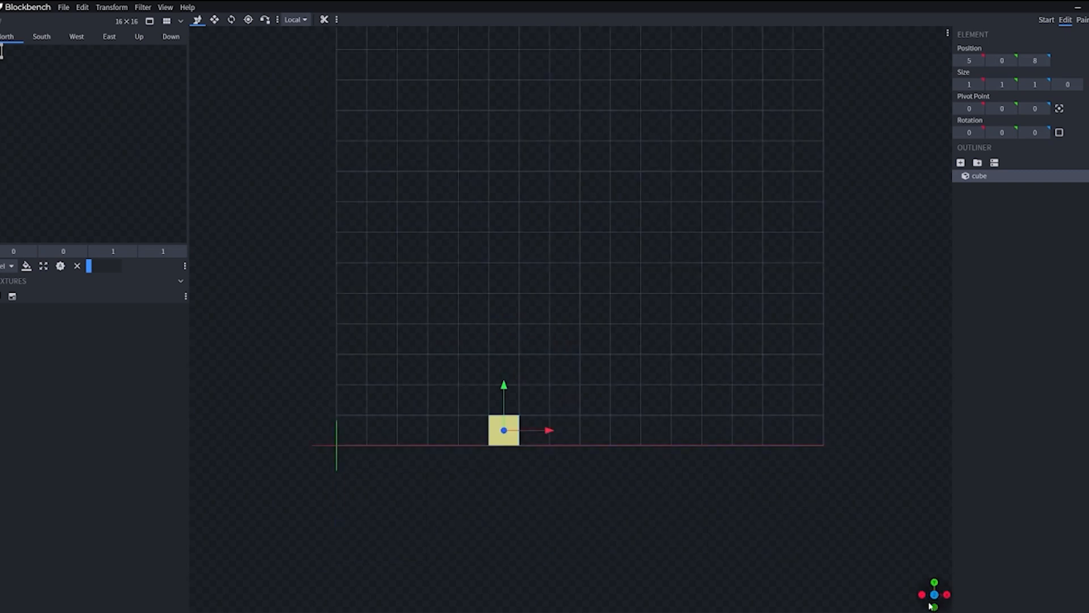
{"action": "left_click", "coordinate": [934, 607]}
{"action": "left_click_drag", "start_coordinate": [731, 457], "coordinate": [740, 484]}
{"action": "scroll", "coordinate": [741, 484], "scroll_direction": "down", "scroll_amount": 8}
{"action": "scroll", "coordinate": [740, 485], "scroll_direction": "down", "scroll_amount": 6}
{"action": "left_click_drag", "start_coordinate": [675, 380], "coordinate": [669, 506]}
{"action": "scroll", "coordinate": [669, 505], "scroll_direction": "up", "scroll_amount": 6}
{"action": "right_click_drag", "start_coordinate": [669, 506], "coordinate": [688, 279]}
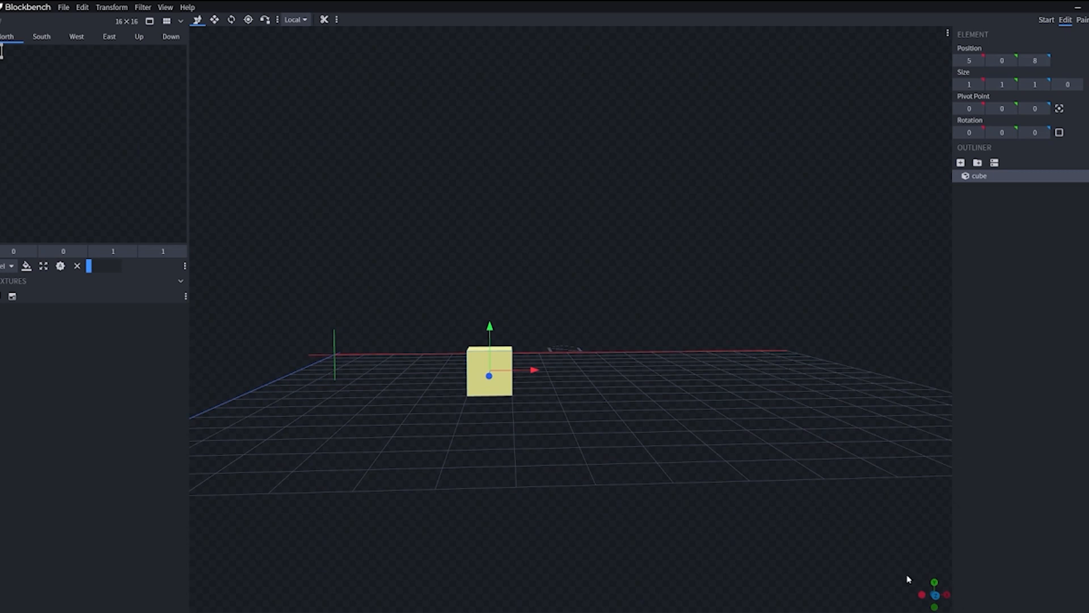
{"action": "left_click_drag", "start_coordinate": [760, 498], "coordinate": [687, 452]}
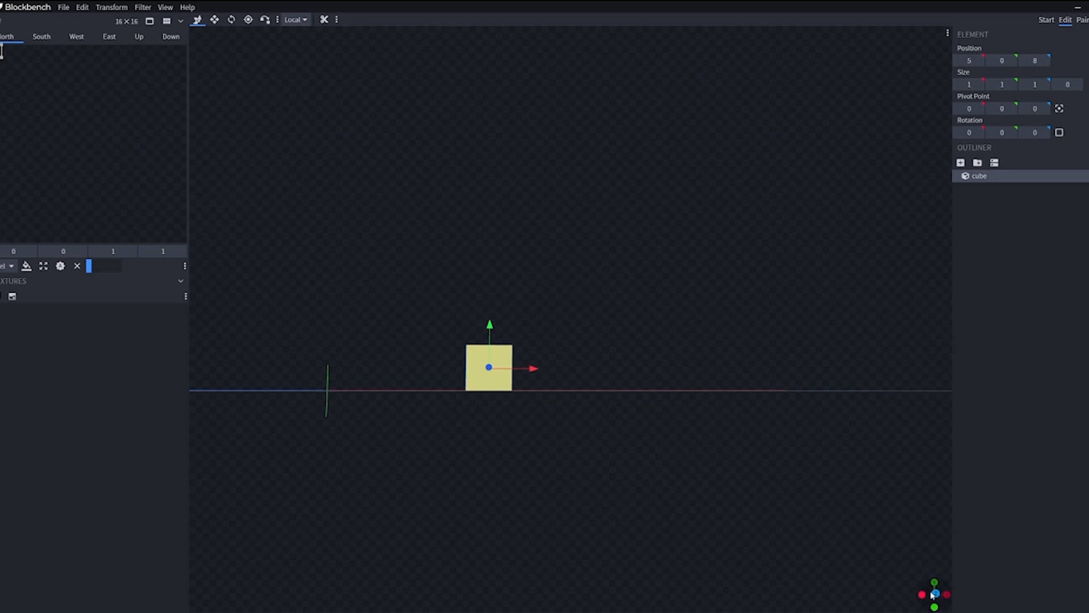
{"action": "left_click", "coordinate": [935, 594]}
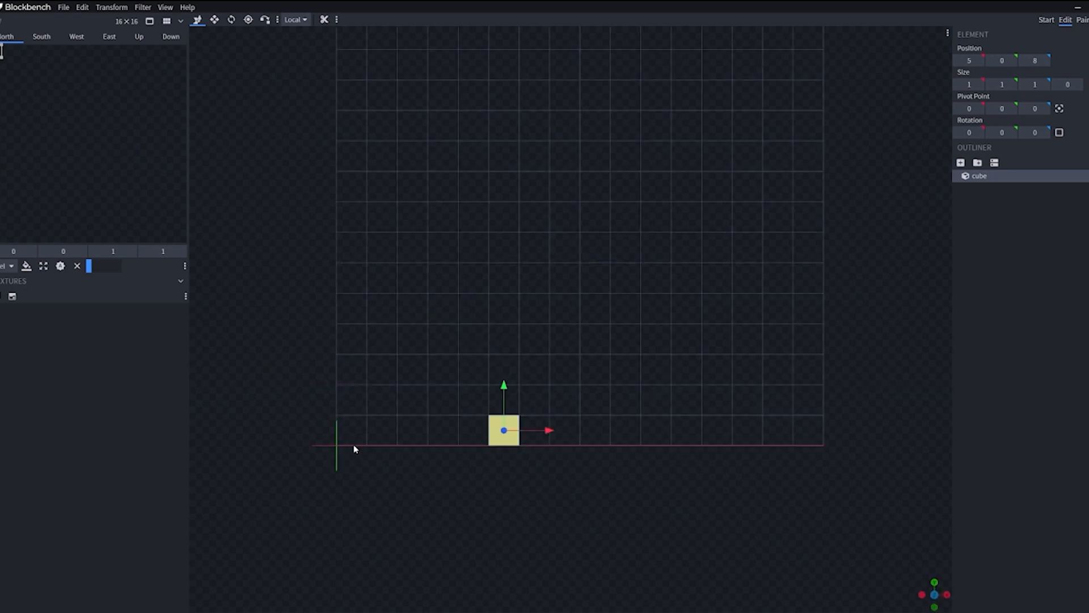
{"action": "left_click", "coordinate": [930, 594]}
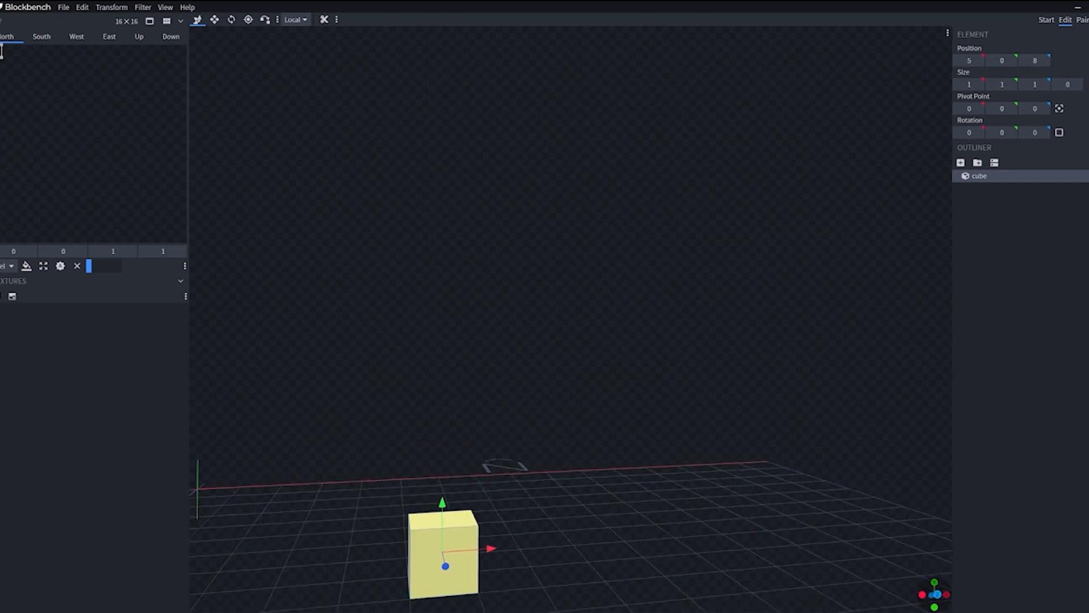
{"action": "left_click_drag", "start_coordinate": [688, 445], "coordinate": [646, 445]}
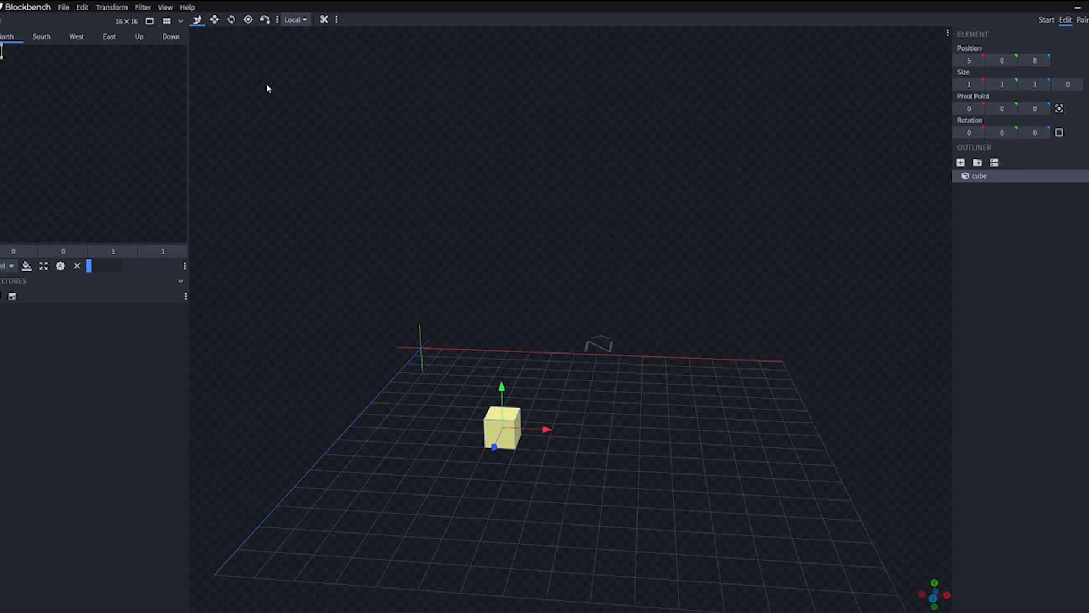
Step: Compare the cube's handles under the Resize, Rotate, Pivot and Vertex Snap tools, ending on the Move tool
{"action": "key", "text": "s"}
{"action": "key", "text": "v"}
{"action": "left_click", "coordinate": [214, 20]}
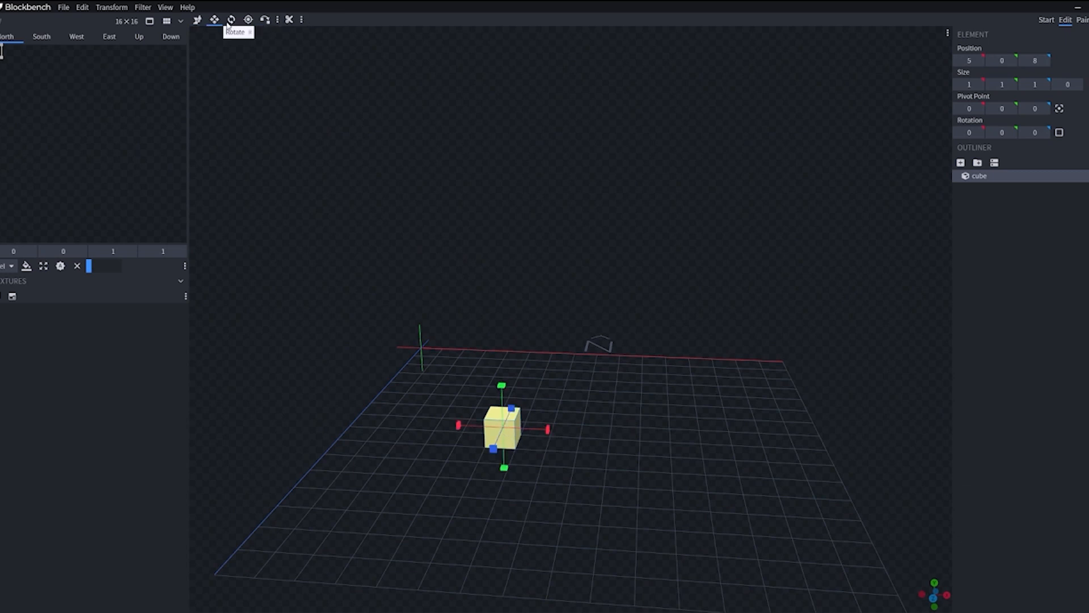
{"action": "left_click", "coordinate": [197, 20]}
{"action": "left_click", "coordinate": [214, 20]}
{"action": "left_click", "coordinate": [232, 21]}
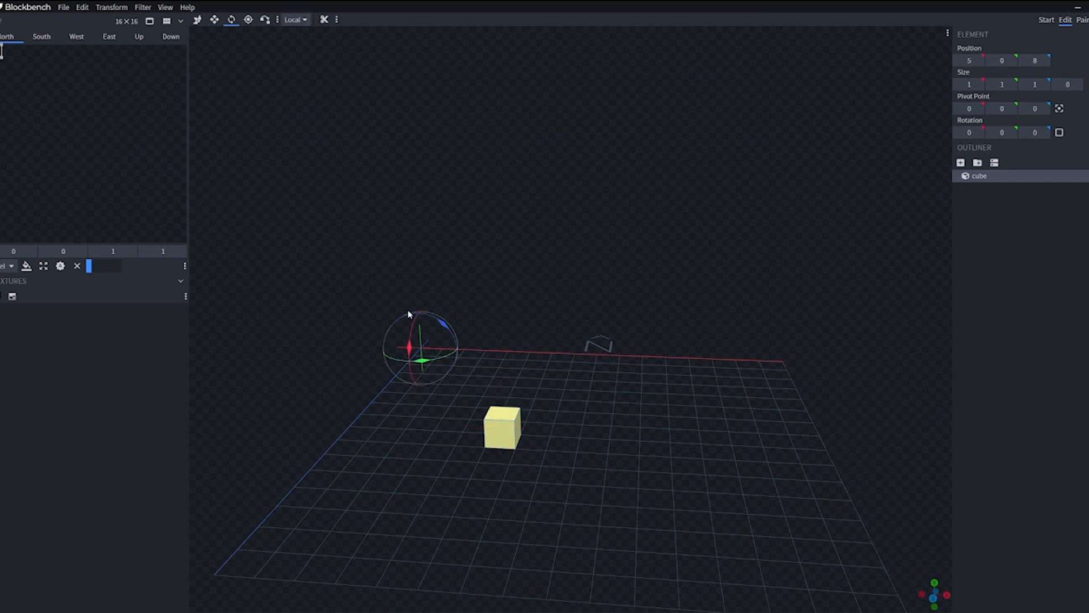
{"action": "left_click", "coordinate": [248, 19]}
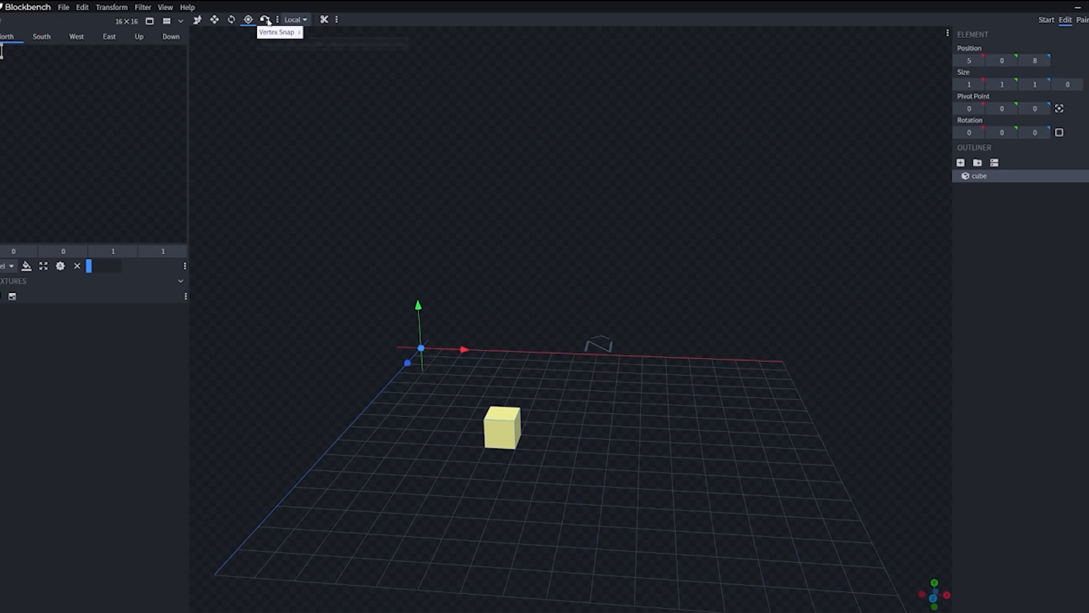
{"action": "left_click", "coordinate": [267, 21]}
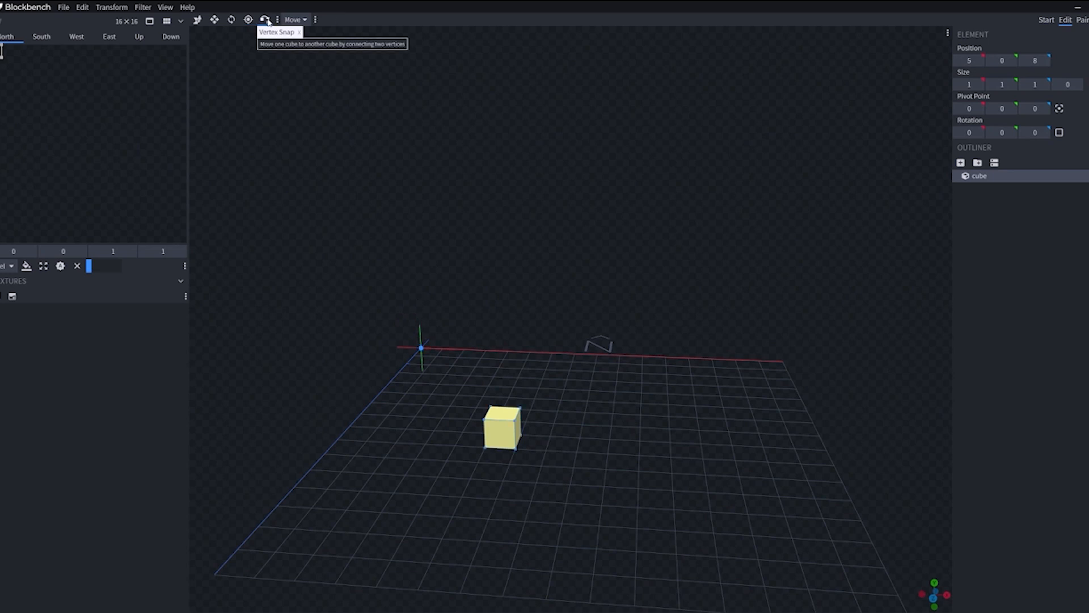
{"action": "left_click", "coordinate": [198, 20]}
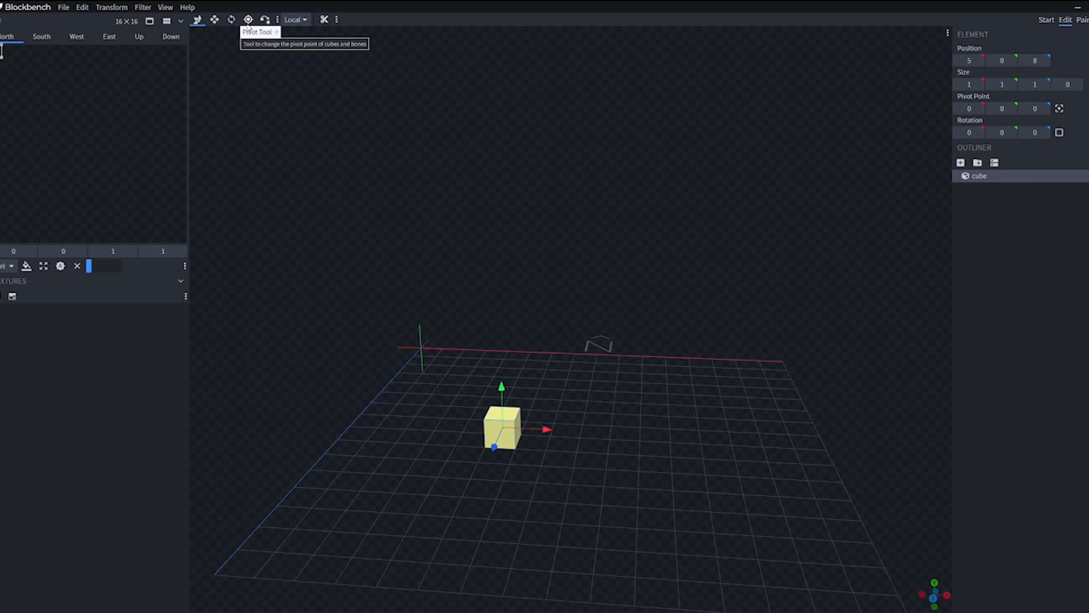
Step: Use the Pivot tool to move the cube's pivot point from the grid origin to about 5.4, 0, 8.6
{"action": "left_click", "coordinate": [248, 23]}
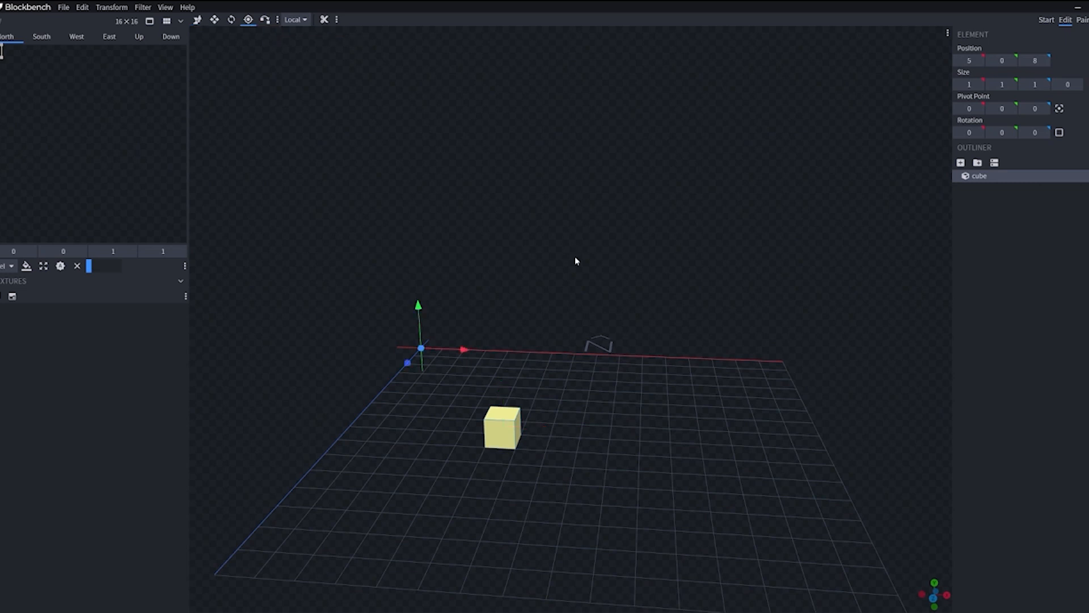
{"action": "left_click_drag", "start_coordinate": [493, 495], "coordinate": [357, 380]}
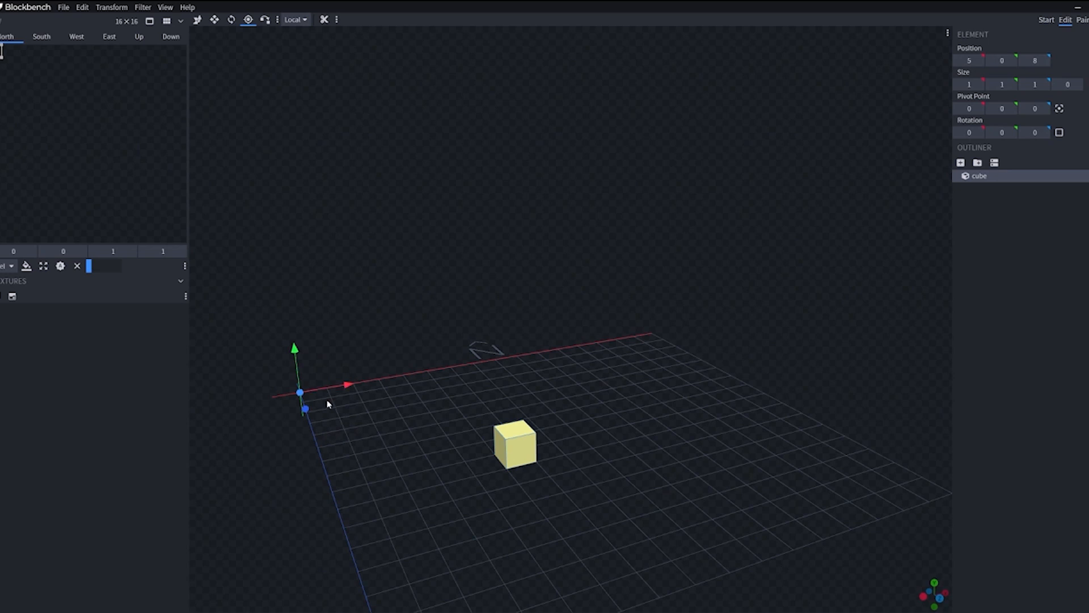
{"action": "left_click_drag", "start_coordinate": [441, 511], "coordinate": [383, 504]}
{"action": "left_click_drag", "start_coordinate": [434, 369], "coordinate": [543, 498]}
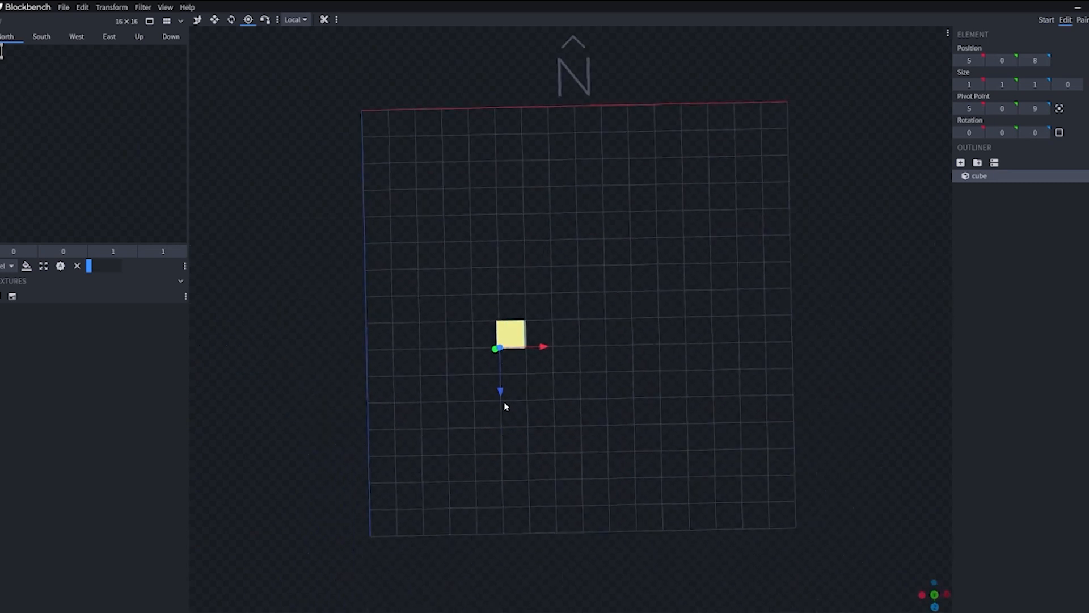
{"action": "left_click_drag", "start_coordinate": [501, 390], "coordinate": [501, 375]}
{"action": "left_click_drag", "start_coordinate": [542, 335], "coordinate": [713, 467]}
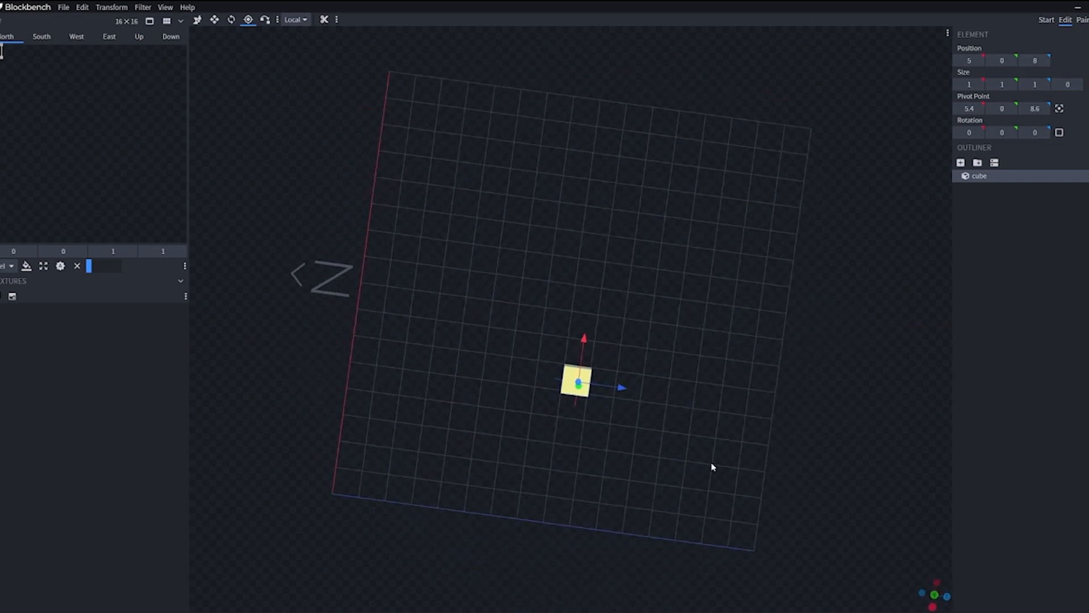
Step: Centre the cube's pivot point horizontally at X 5.5 and Z 8.5, working from the top view, and deselect the cube
{"action": "left_click", "coordinate": [934, 596]}
{"action": "scroll", "coordinate": [490, 414], "scroll_direction": "up", "scroll_amount": 4}
{"action": "left_click_drag", "start_coordinate": [485, 362], "coordinate": [487, 358]}
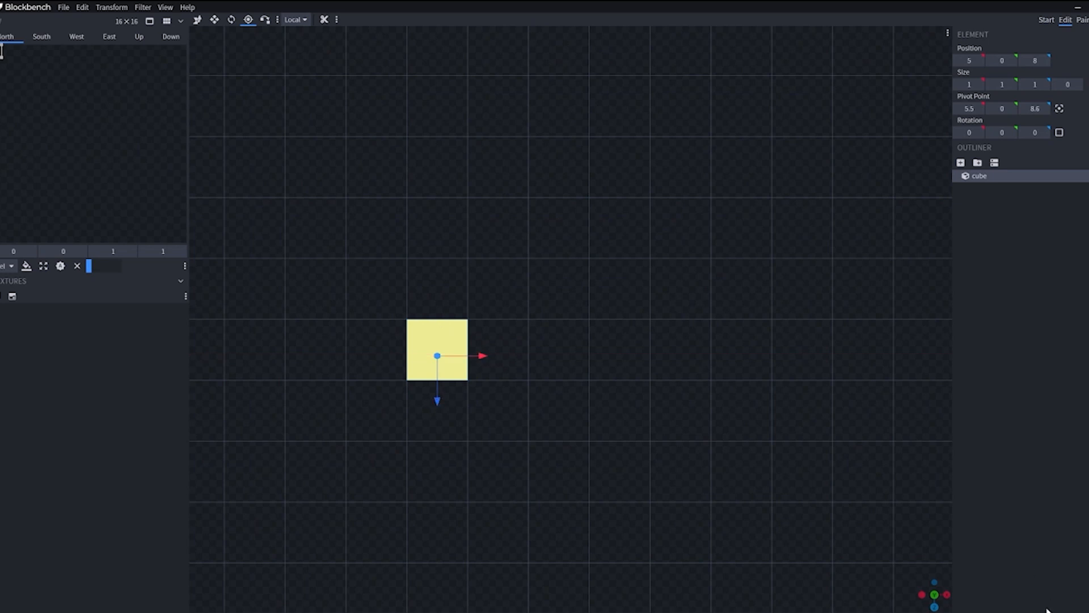
{"action": "left_click_drag", "start_coordinate": [441, 399], "coordinate": [445, 393]}
{"action": "scroll", "coordinate": [479, 387], "scroll_direction": "down", "scroll_amount": 1}
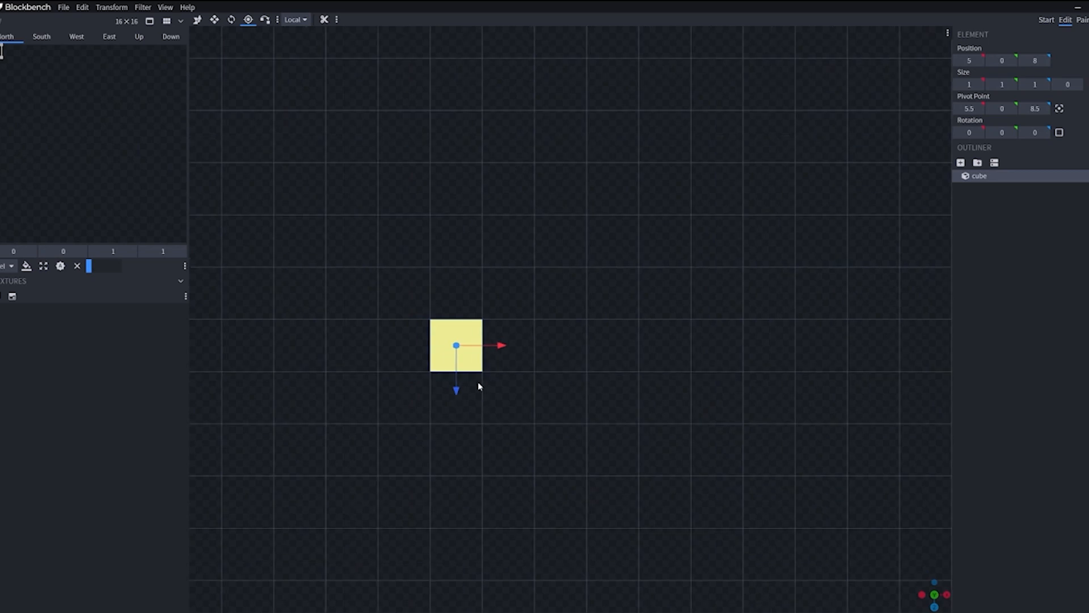
{"action": "scroll", "coordinate": [479, 387], "scroll_direction": "down", "scroll_amount": 3}
{"action": "left_click", "coordinate": [703, 367]}
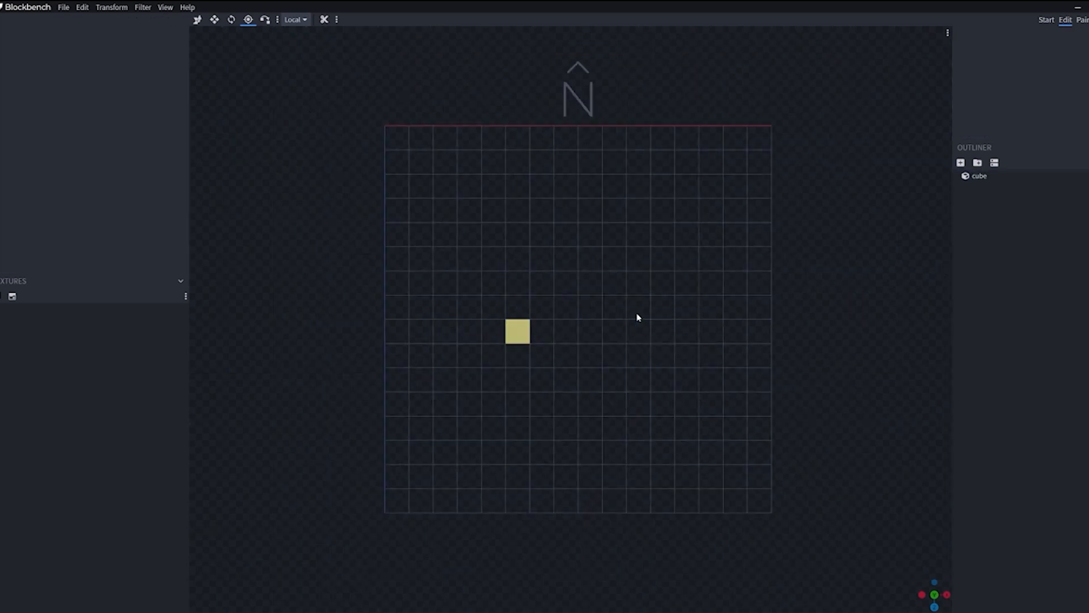
{"action": "left_click", "coordinate": [934, 594]}
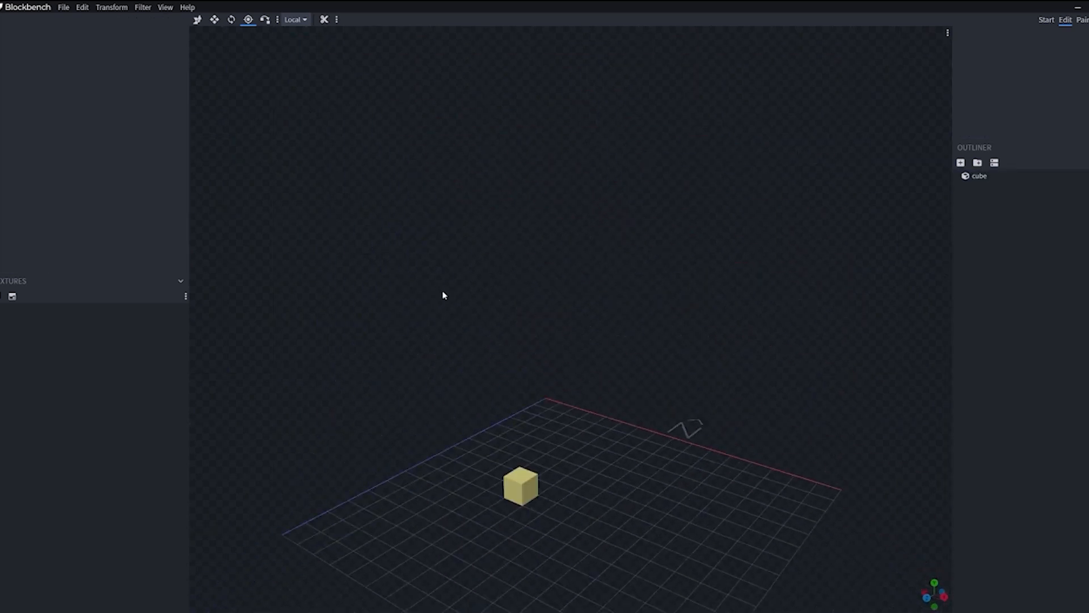
Step: Reselect the cube and raise its pivot point to 0.5 on the Y axis, checking the centring from several angles
{"action": "left_click", "coordinate": [248, 20]}
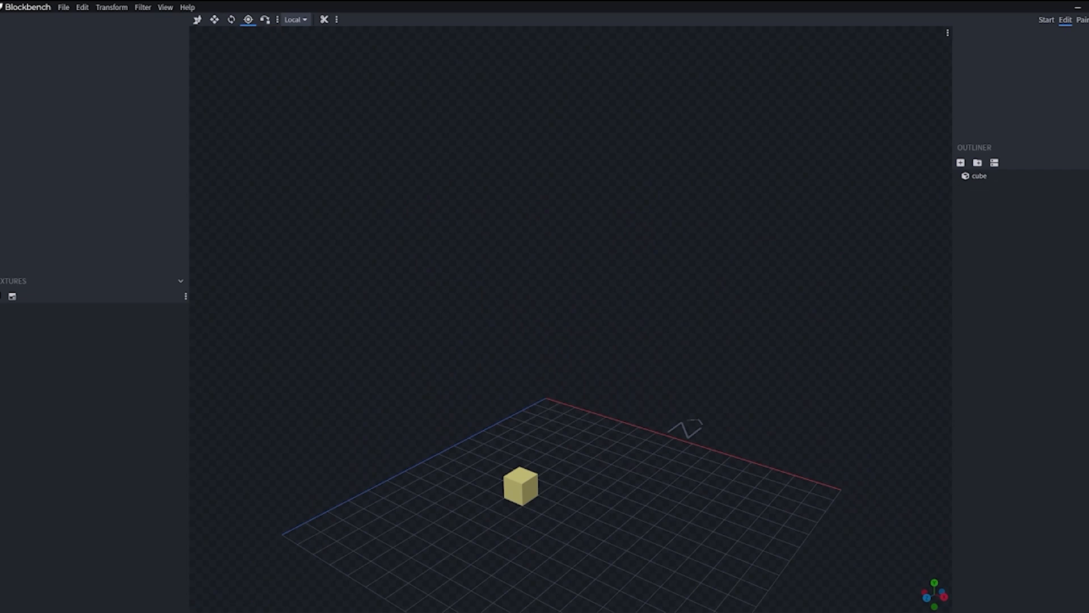
{"action": "left_click", "coordinate": [1013, 178]}
{"action": "scroll", "coordinate": [641, 511], "scroll_direction": "up", "scroll_amount": 5}
{"action": "left_click_drag", "start_coordinate": [643, 455], "coordinate": [600, 483]}
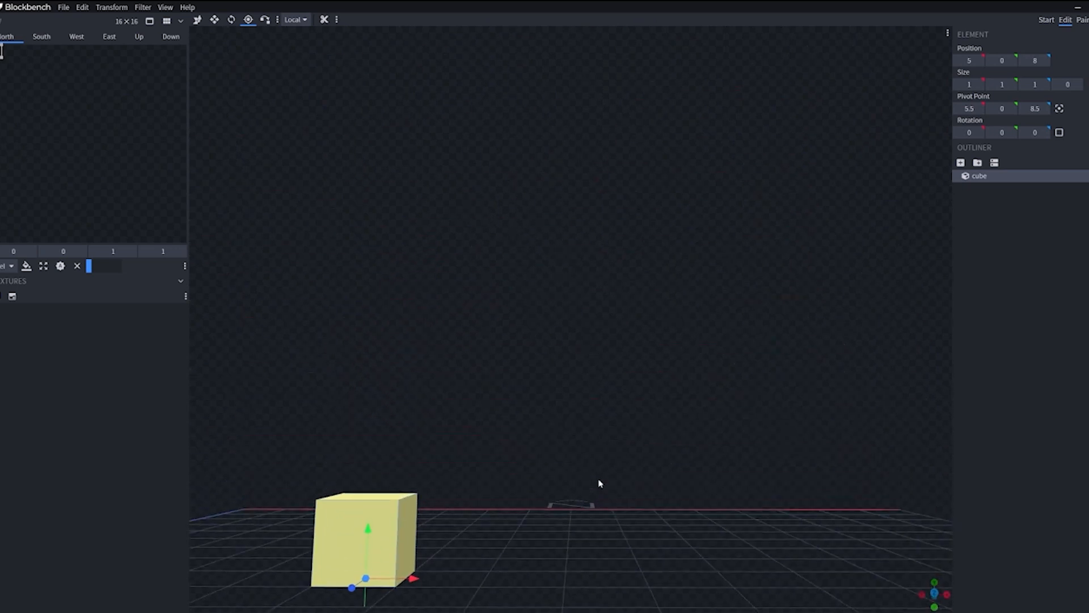
{"action": "left_click", "coordinate": [934, 594]}
{"action": "left_click_drag", "start_coordinate": [518, 377], "coordinate": [518, 366]}
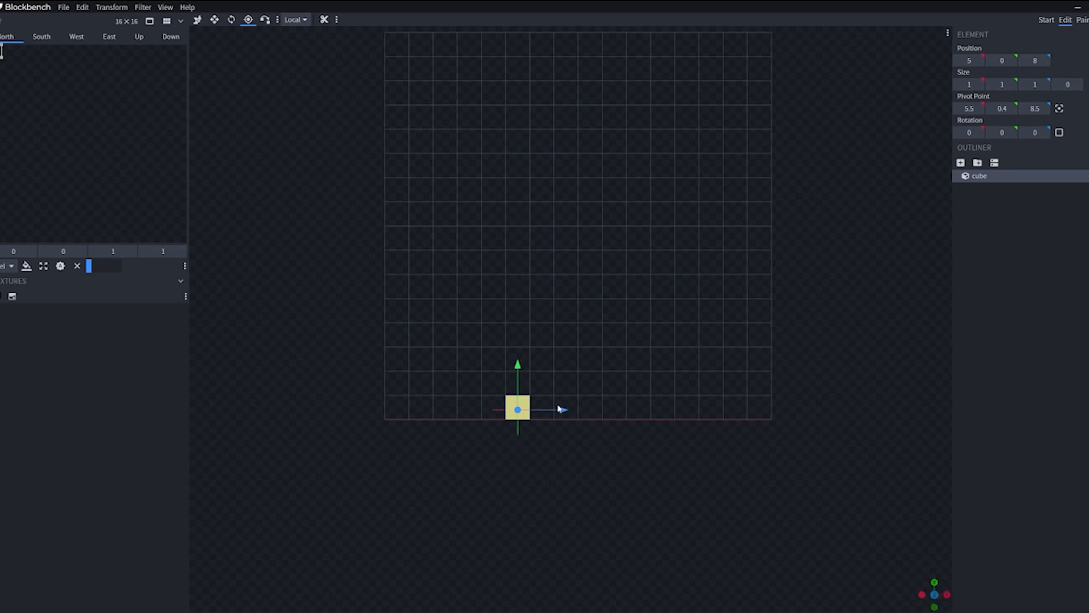
{"action": "left_click_drag", "start_coordinate": [523, 374], "coordinate": [519, 369]}
{"action": "left_click", "coordinate": [946, 594]}
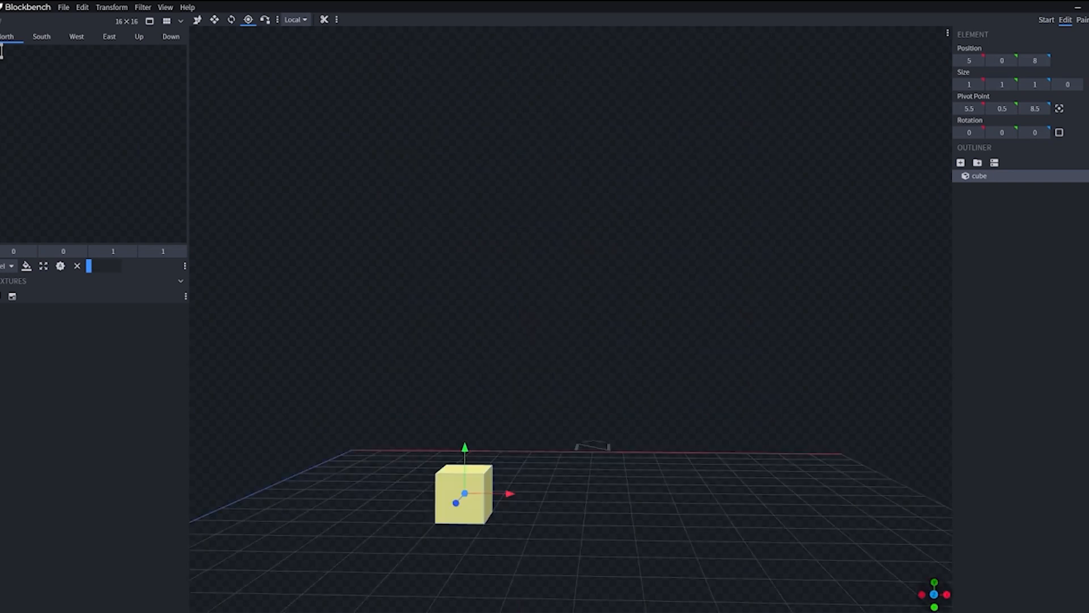
{"action": "left_click_drag", "start_coordinate": [676, 477], "coordinate": [560, 564]}
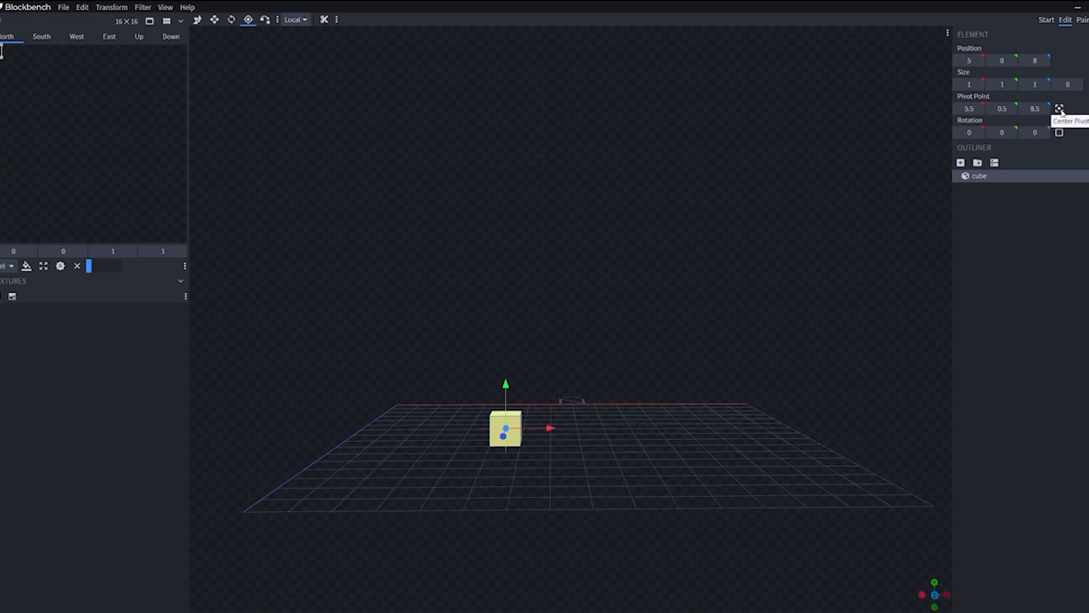
{"action": "left_click_drag", "start_coordinate": [766, 364], "coordinate": [675, 397]}
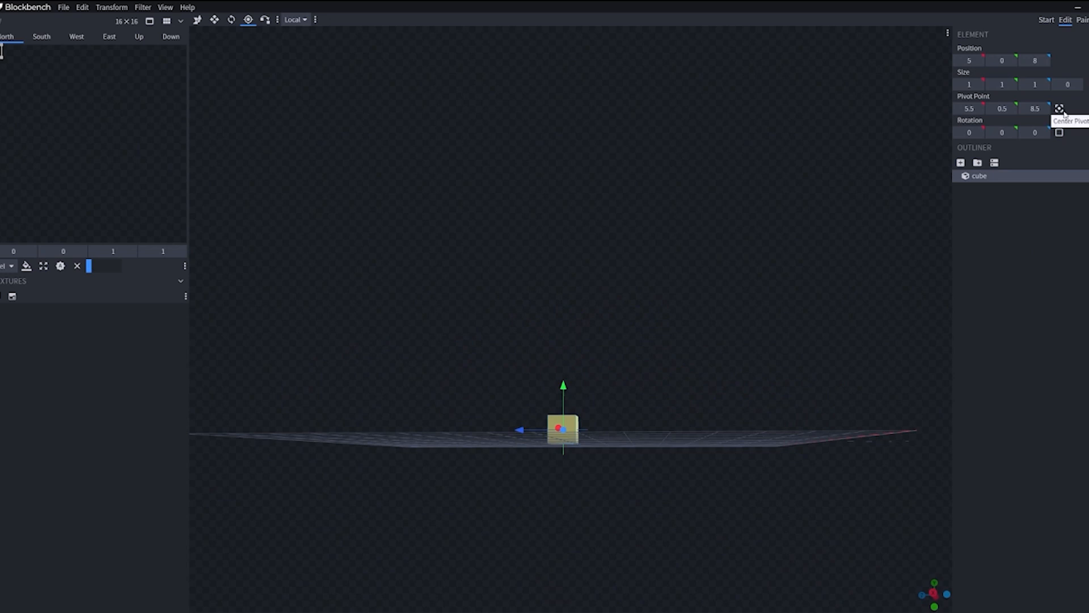
{"action": "left_click_drag", "start_coordinate": [489, 359], "coordinate": [658, 427]}
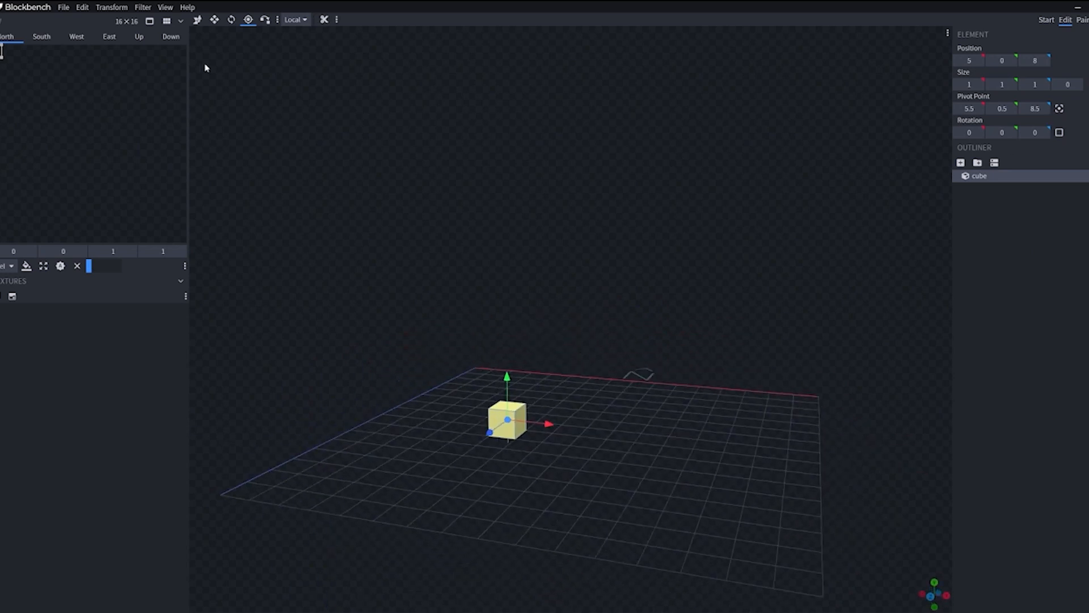
Step: Try rotating the cube around its centred pivot about the Z axis with the Rotate tool's ring
{"action": "left_click", "coordinate": [231, 21]}
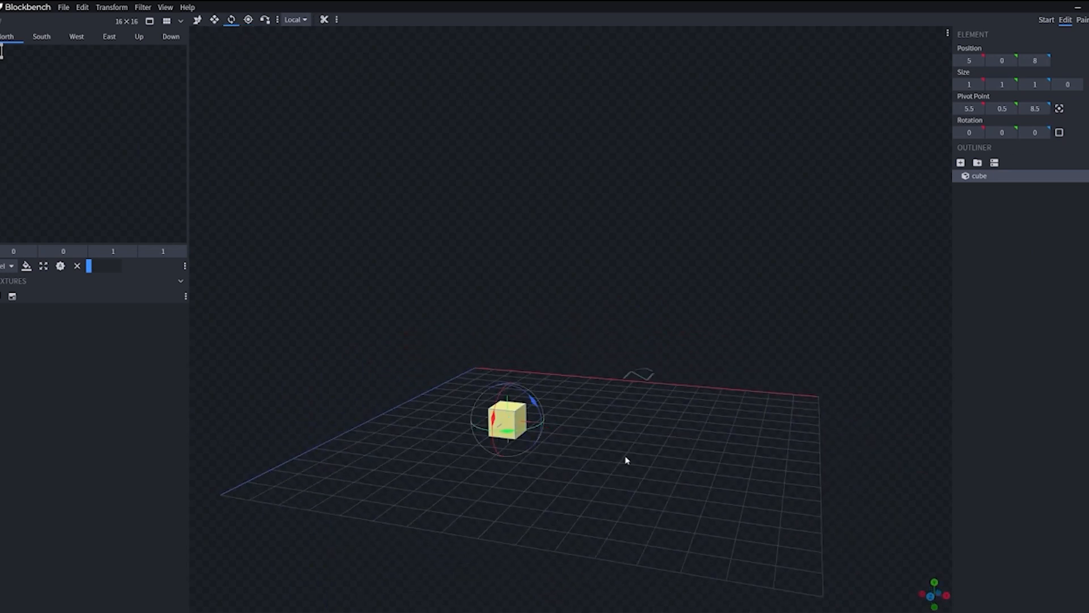
{"action": "left_click_drag", "start_coordinate": [627, 457], "coordinate": [343, 139]}
{"action": "left_click_drag", "start_coordinate": [535, 422], "coordinate": [742, 290]}
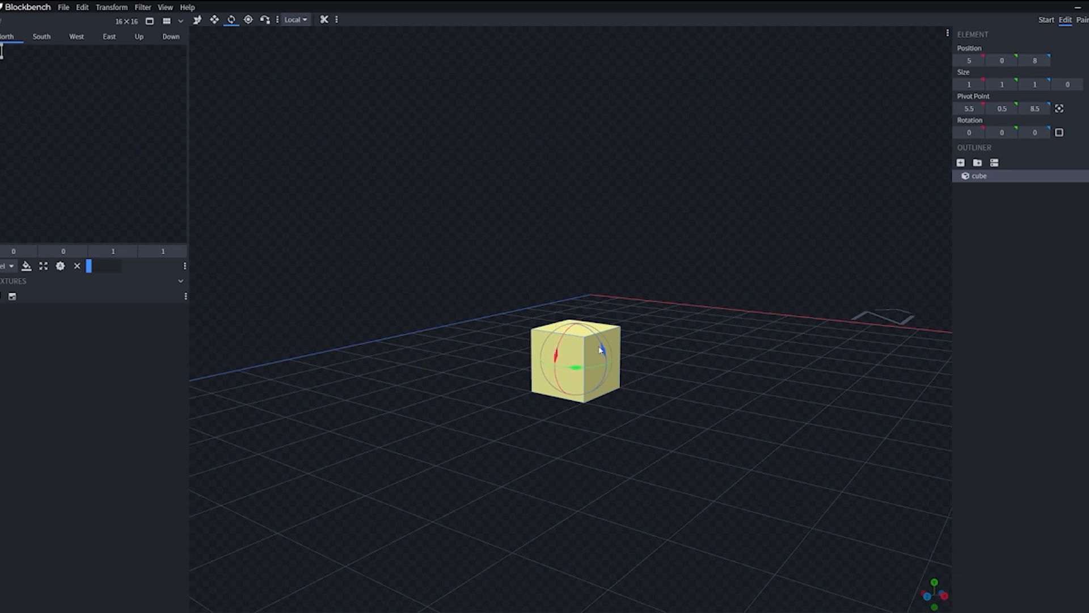
{"action": "mouse_move", "coordinate": [605, 349]}
{"action": "left_mouse_down"}
{"action": "mouse_move", "coordinate": [602, 319]}
{"action": "mouse_move", "coordinate": [562, 295]}
{"action": "mouse_move", "coordinate": [598, 327]}
{"action": "mouse_move", "coordinate": [597, 355]}
{"action": "left_mouse_up"}
{"action": "mouse_move", "coordinate": [604, 356]}
{"action": "left_mouse_down"}
{"action": "mouse_move", "coordinate": [596, 304]}
{"action": "mouse_move", "coordinate": [564, 284]}
{"action": "mouse_move", "coordinate": [605, 347]}
{"action": "left_mouse_up"}
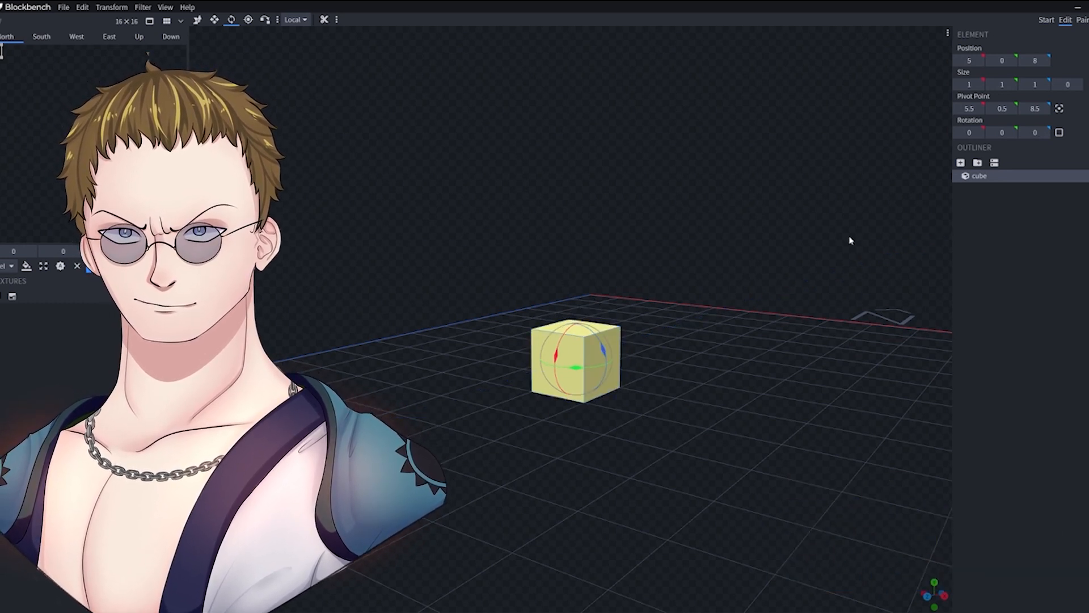
Step: Try stepping the cube's Z rotation to 22.5 degrees and return it to 0
{"action": "left_click", "coordinate": [1025, 136]}
{"action": "left_click", "coordinate": [1043, 134]}
{"action": "left_click", "coordinate": [1043, 133]}
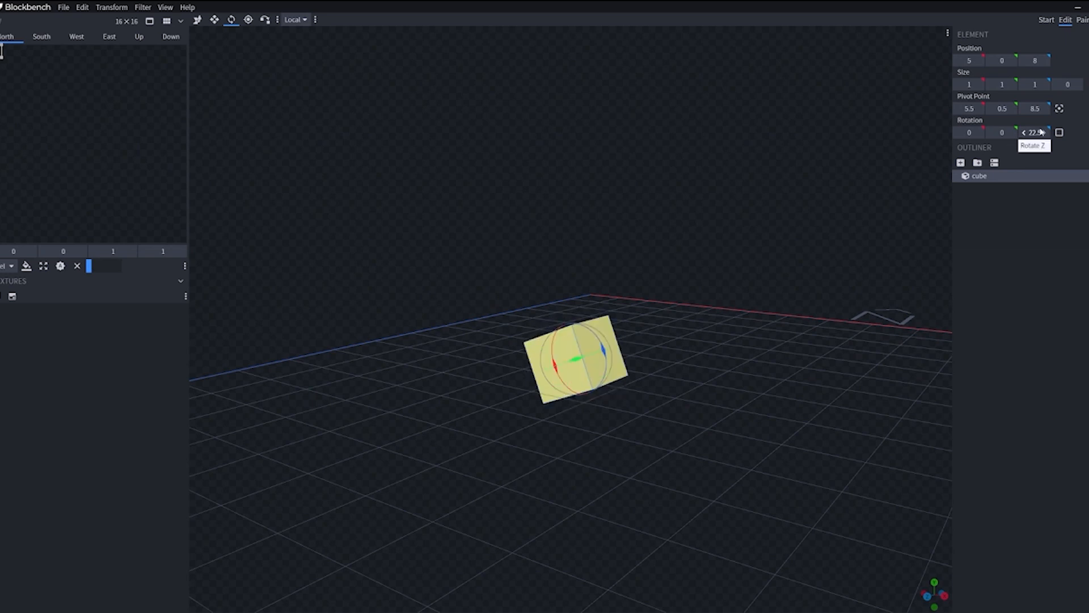
{"action": "left_click", "coordinate": [1024, 134]}
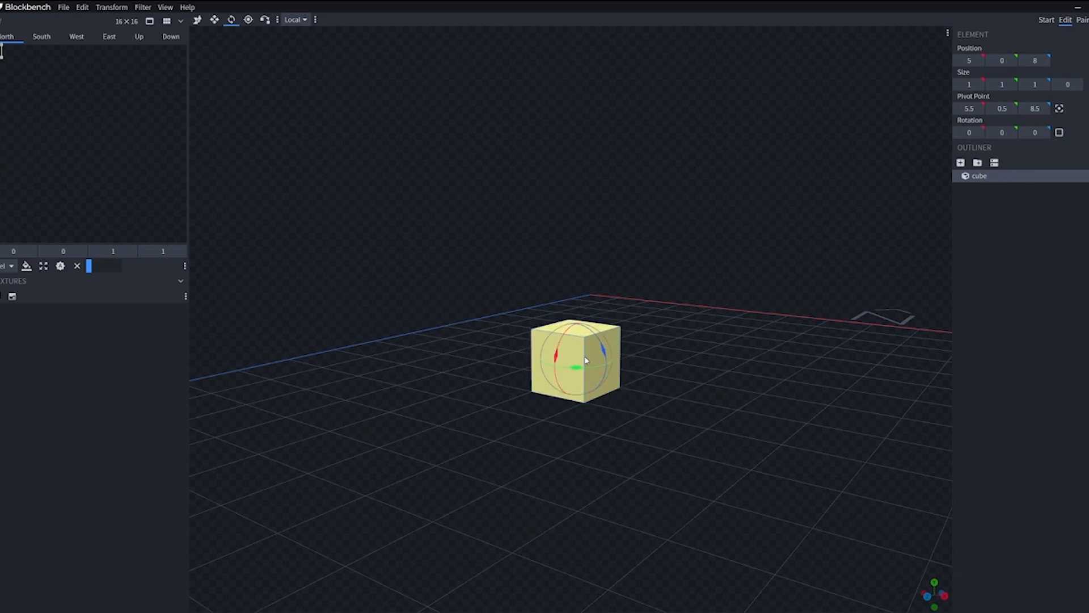
{"action": "mouse_move", "coordinate": [608, 352]}
{"action": "left_mouse_down"}
{"action": "mouse_move", "coordinate": [568, 294]}
{"action": "mouse_move", "coordinate": [574, 277]}
{"action": "mouse_move", "coordinate": [613, 353]}
{"action": "left_mouse_up"}
Step: Stretch the cube upward with the Resize tool to a height of 4.4
{"action": "left_click", "coordinate": [214, 20]}
{"action": "left_click_drag", "start_coordinate": [602, 323], "coordinate": [465, 148]}
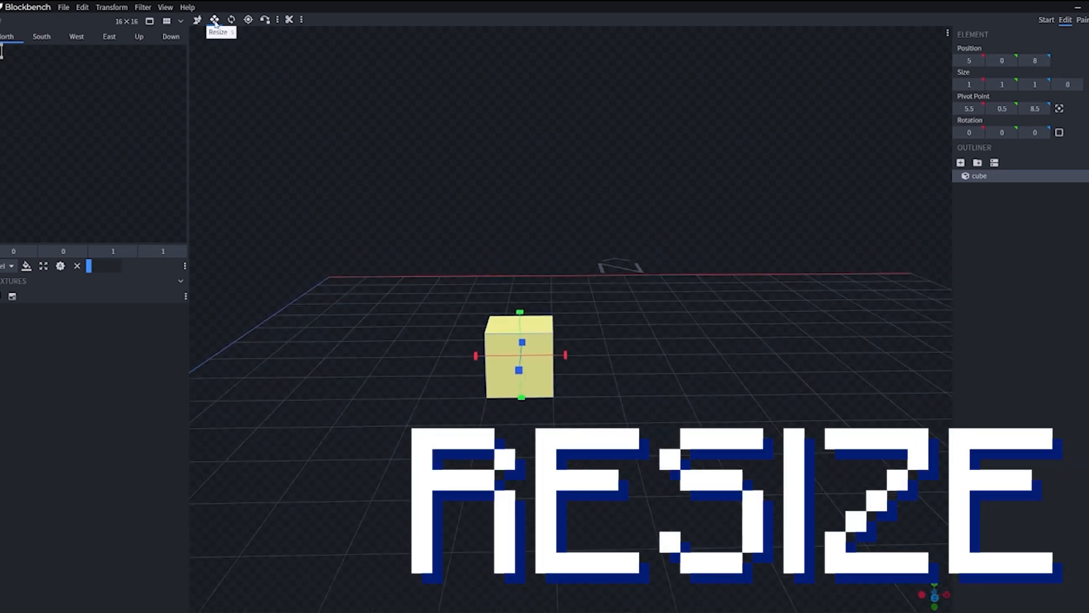
{"action": "left_click_drag", "start_coordinate": [632, 347], "coordinate": [511, 350]}
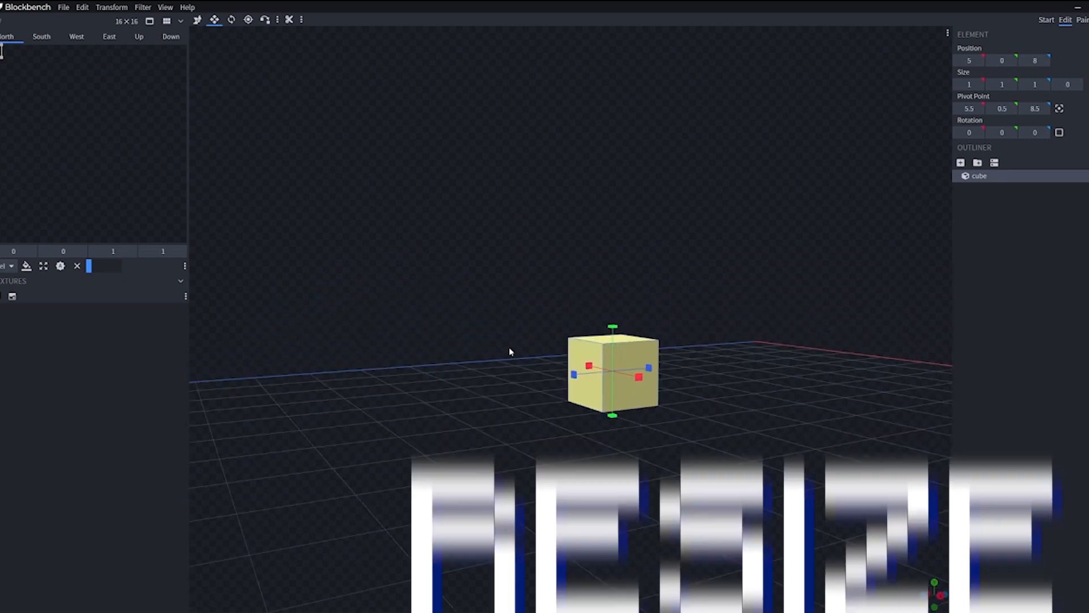
{"action": "left_click_drag", "start_coordinate": [622, 321], "coordinate": [621, 92]}
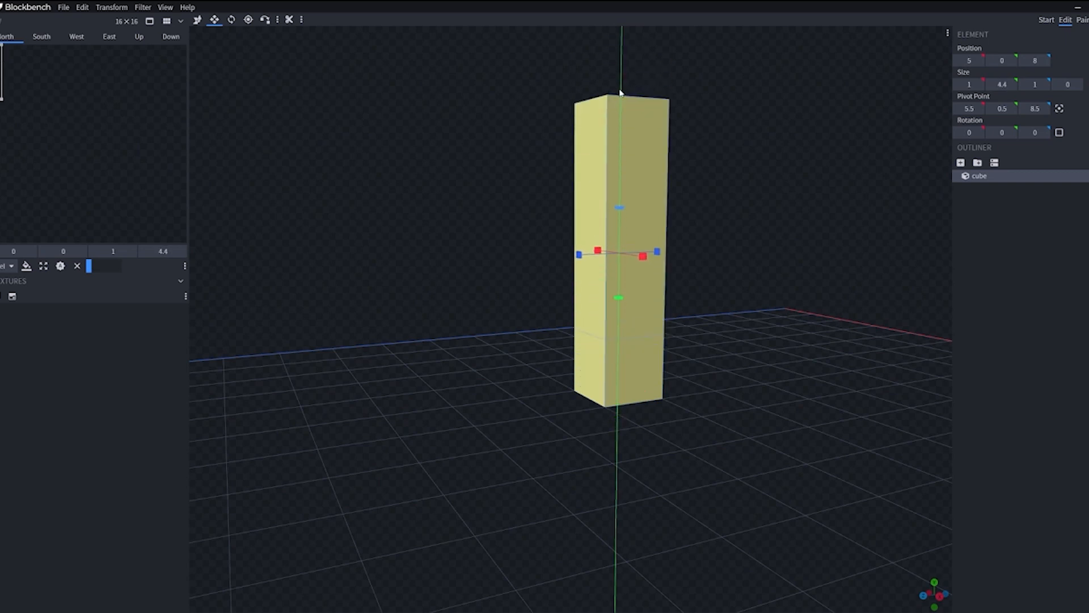
{"action": "left_click_drag", "start_coordinate": [703, 358], "coordinate": [796, 358]}
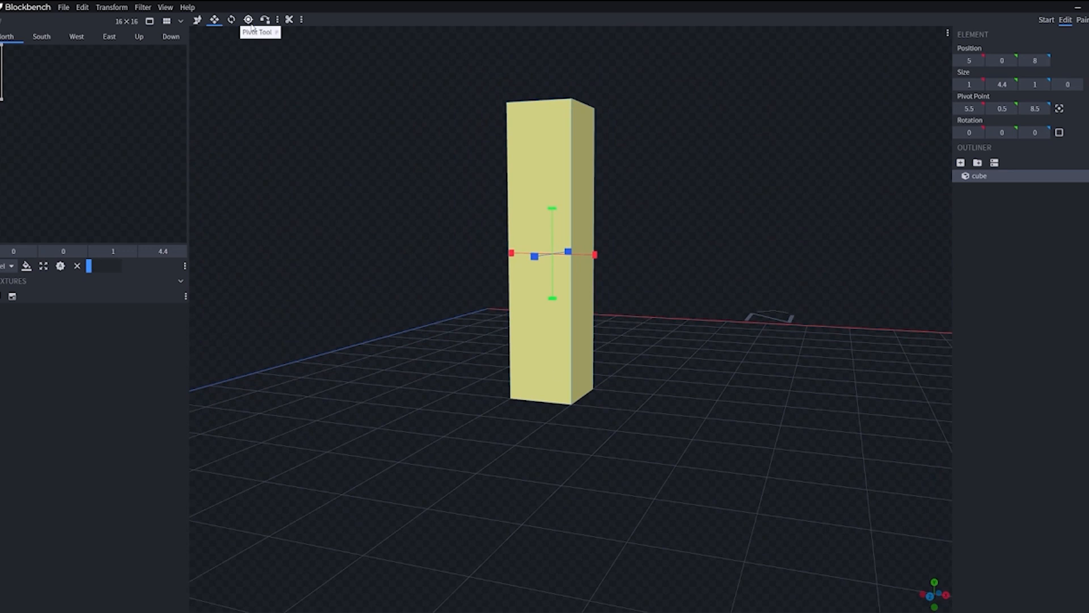
{"action": "left_click", "coordinate": [198, 22]}
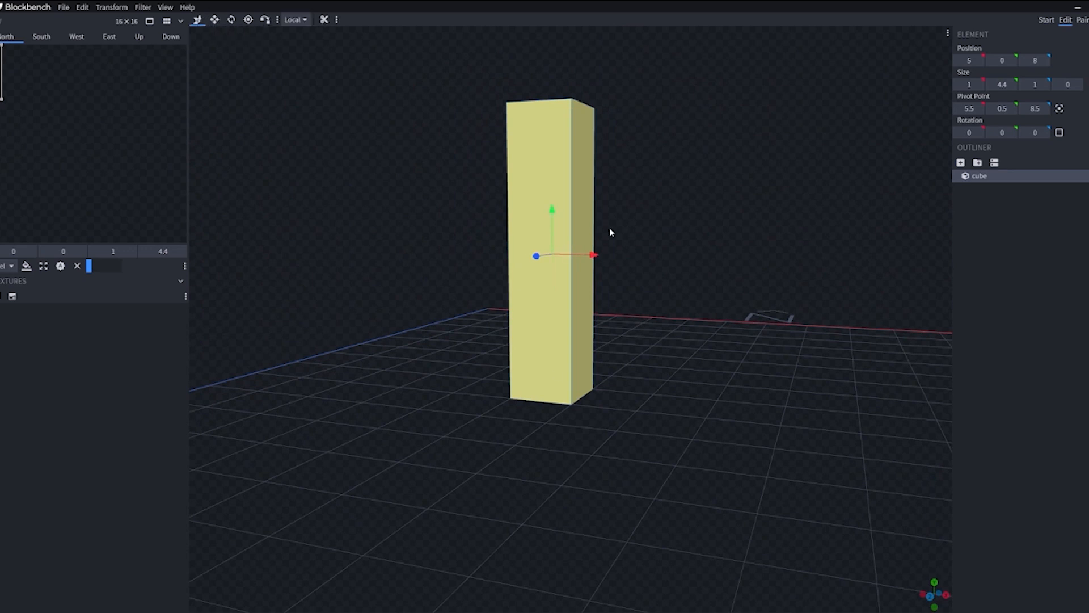
{"action": "left_click", "coordinate": [214, 22]}
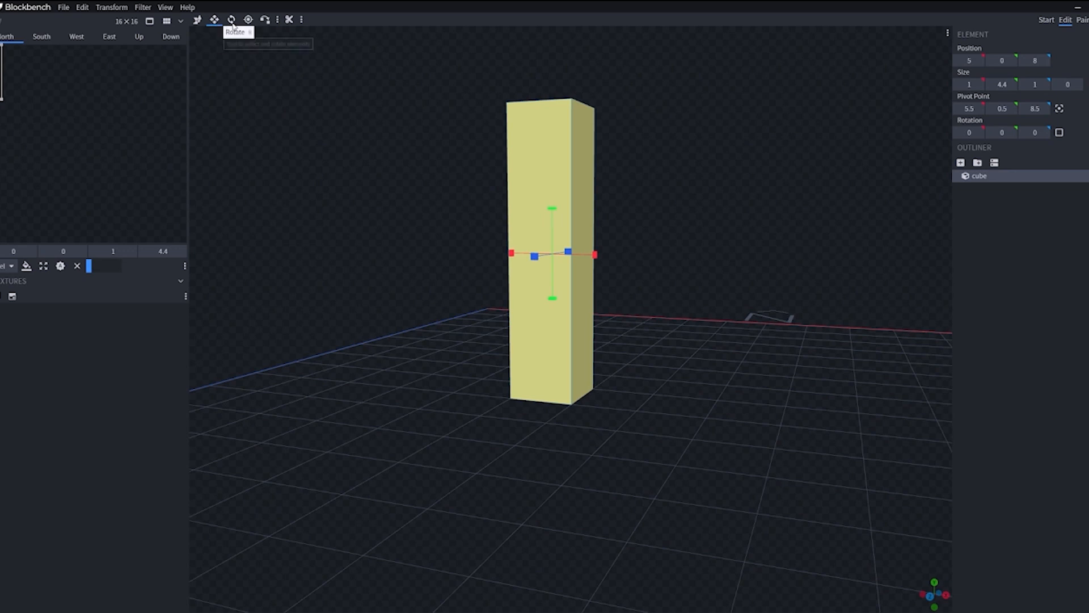
{"action": "left_click", "coordinate": [232, 21]}
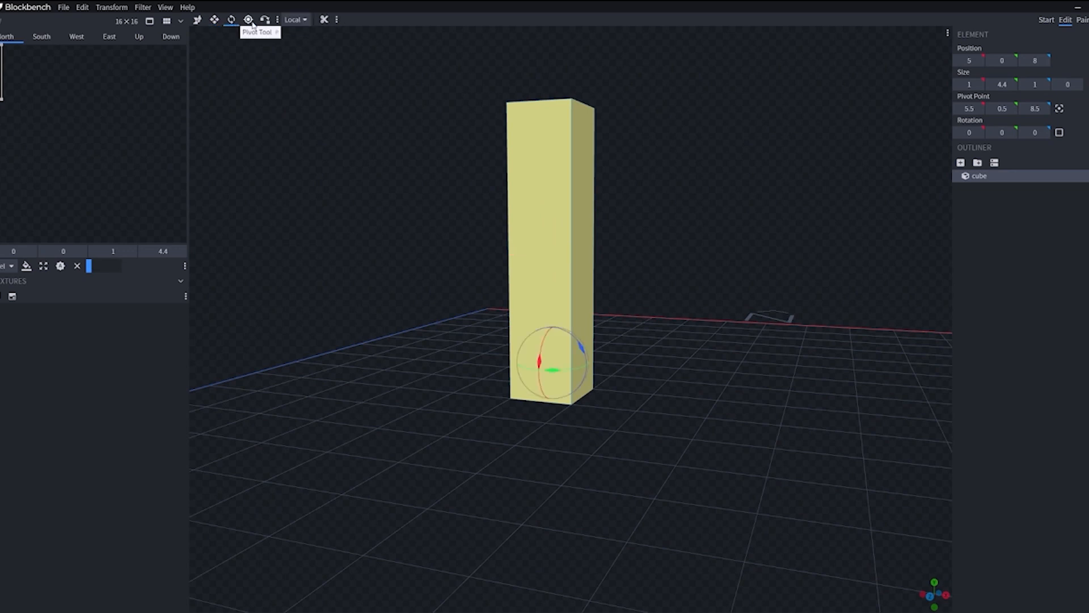
Step: Add a second cube and move it beside the tall cube, to position 2, 0, 8
{"action": "left_click", "coordinate": [960, 162]}
{"action": "left_click_drag", "start_coordinate": [836, 340], "coordinate": [554, 445]}
{"action": "left_click", "coordinate": [198, 19]}
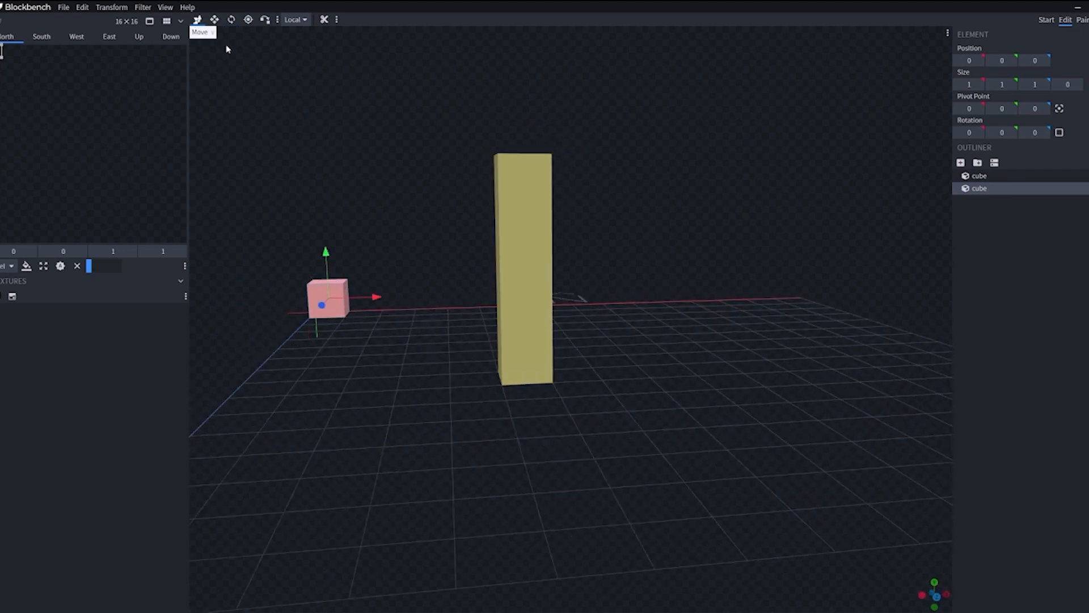
{"action": "left_click_drag", "start_coordinate": [374, 298], "coordinate": [415, 359]}
{"action": "mouse_move", "coordinate": [630, 369]}
{"action": "left_mouse_down"}
{"action": "mouse_move", "coordinate": [644, 374]}
{"action": "mouse_move", "coordinate": [633, 389]}
{"action": "left_mouse_up"}
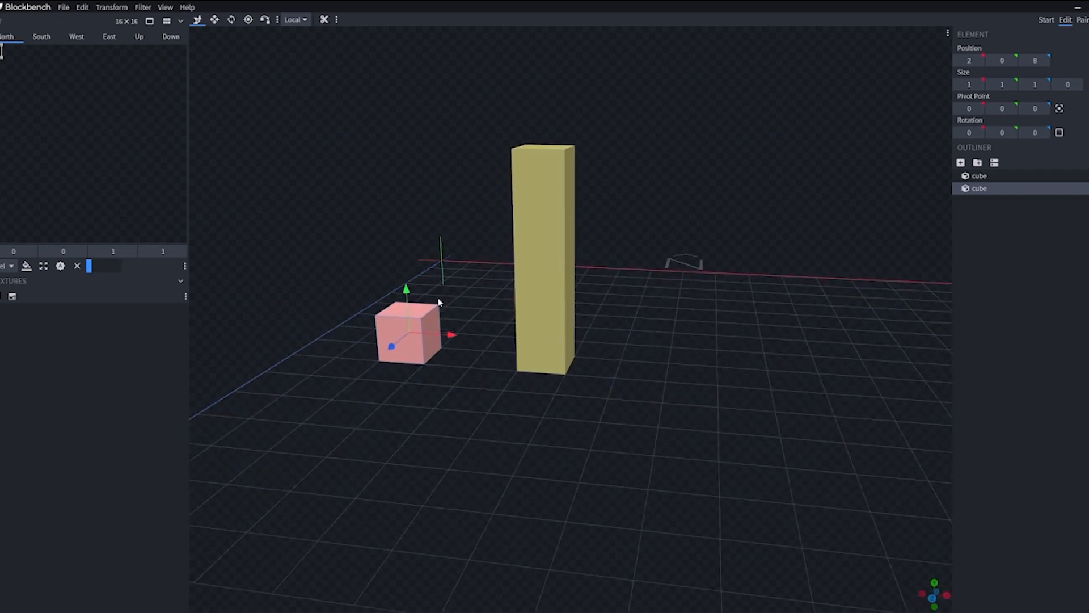
Step: Move the small cube up and away from the tall cube, to position 1.1, 2.3, 8
{"action": "left_click_drag", "start_coordinate": [686, 350], "coordinate": [590, 239]}
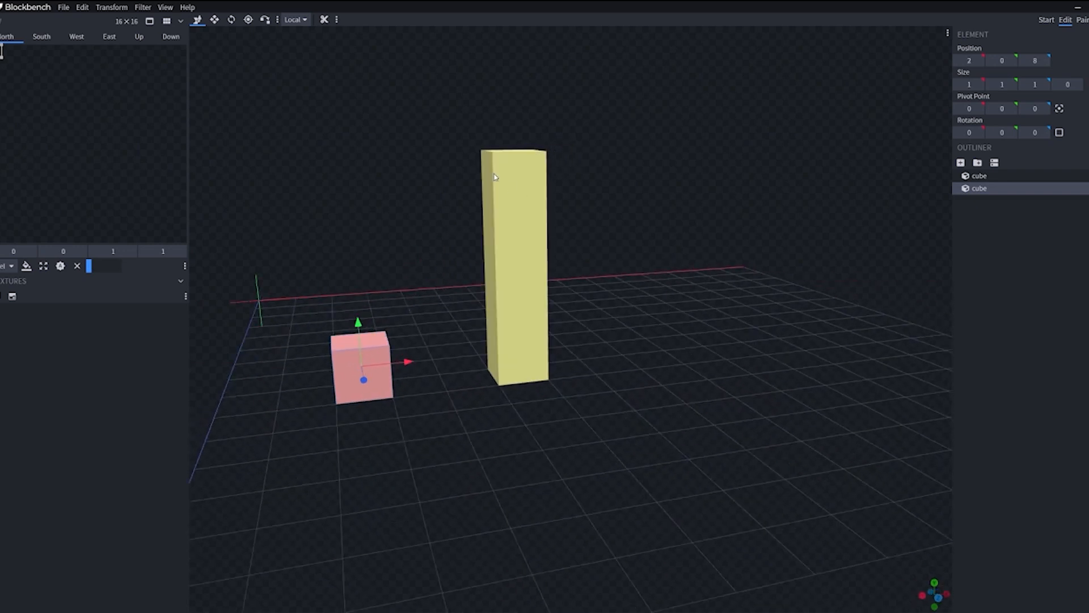
{"action": "left_click_drag", "start_coordinate": [739, 366], "coordinate": [527, 360]}
{"action": "left_click_drag", "start_coordinate": [491, 299], "coordinate": [427, 318]}
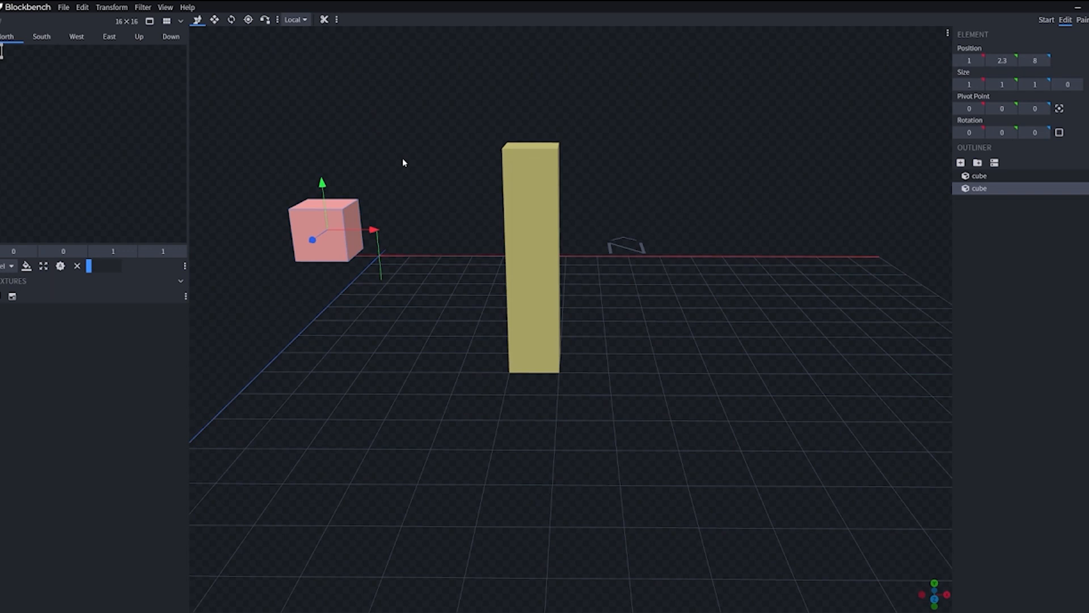
{"action": "mouse_move", "coordinate": [375, 231]}
{"action": "left_mouse_down"}
{"action": "mouse_move", "coordinate": [386, 245]}
{"action": "mouse_move", "coordinate": [371, 251]}
{"action": "left_mouse_up"}
Step: Use Vertex Snap in Move mode to attach the small cube's upper corner to the tall cube's nearest top corner
{"action": "left_click", "coordinate": [264, 19]}
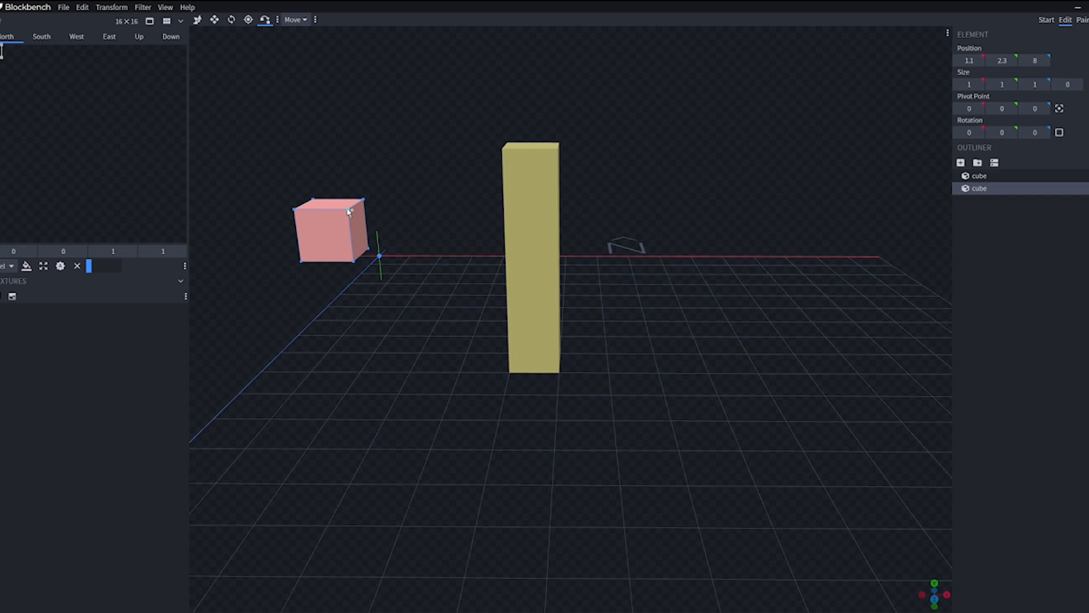
{"action": "left_click", "coordinate": [516, 155]}
{"action": "left_click", "coordinate": [510, 151]}
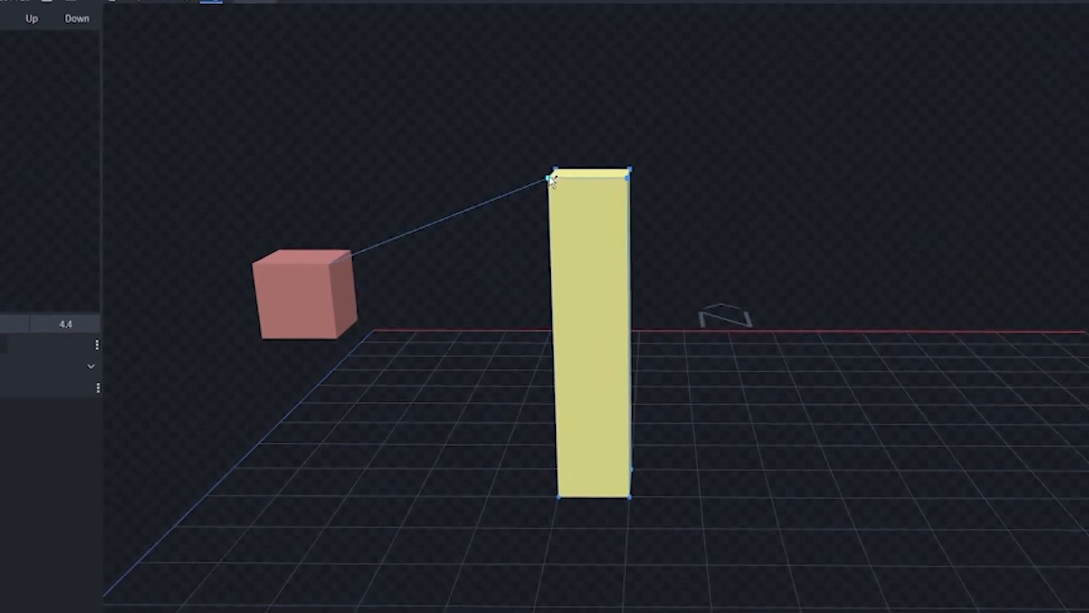
{"action": "left_click", "coordinate": [555, 180]}
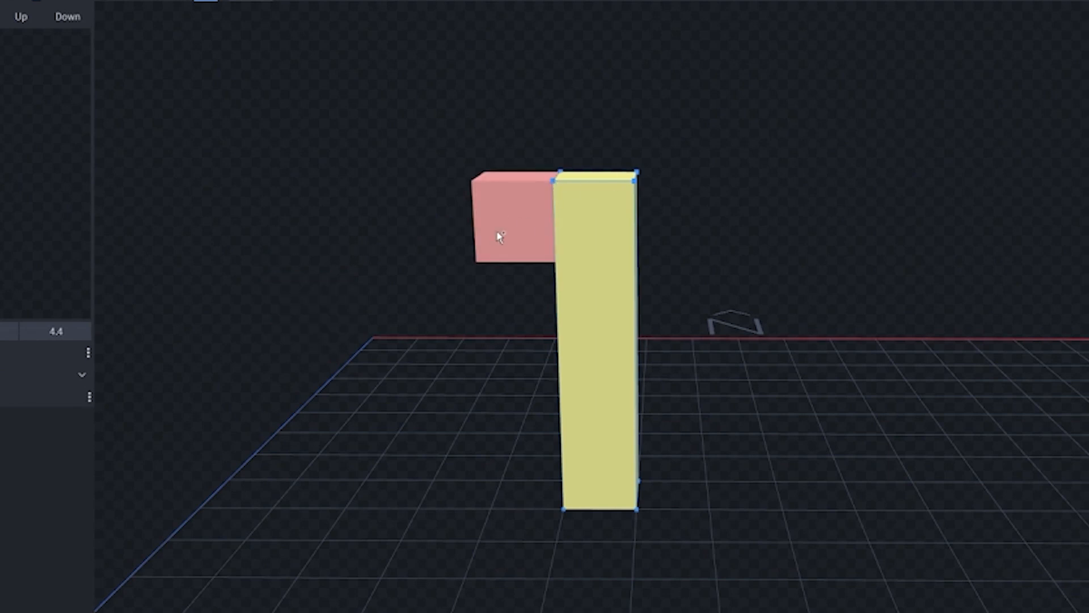
Step: Vertex-snap the small cube's lower corner to the tall cube's top corner so it stacks exactly on top
{"action": "left_click", "coordinate": [527, 231]}
{"action": "left_click", "coordinate": [534, 238]}
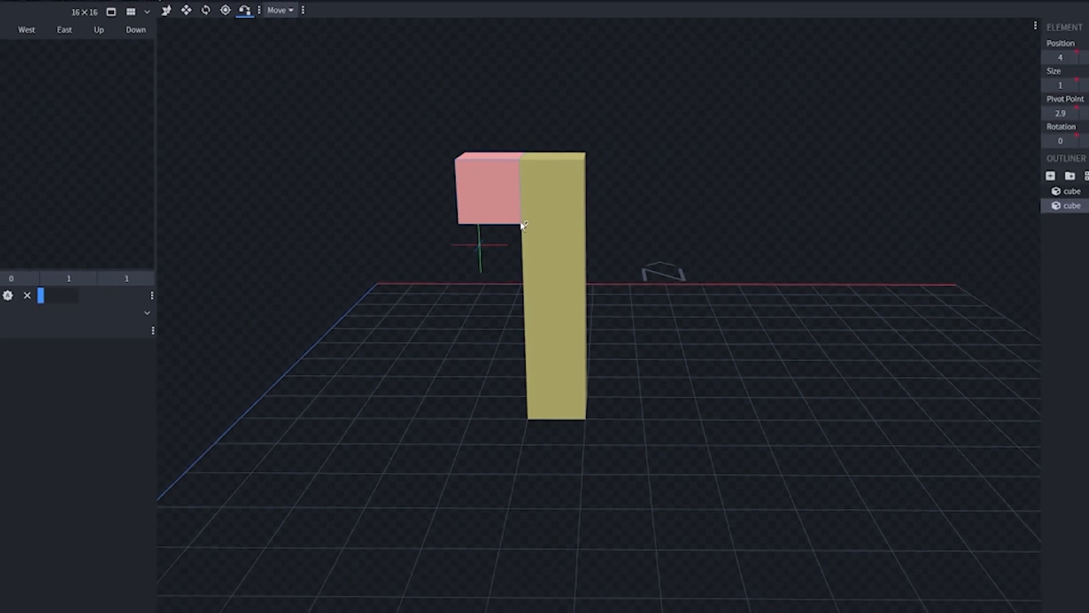
{"action": "left_click", "coordinate": [603, 170]}
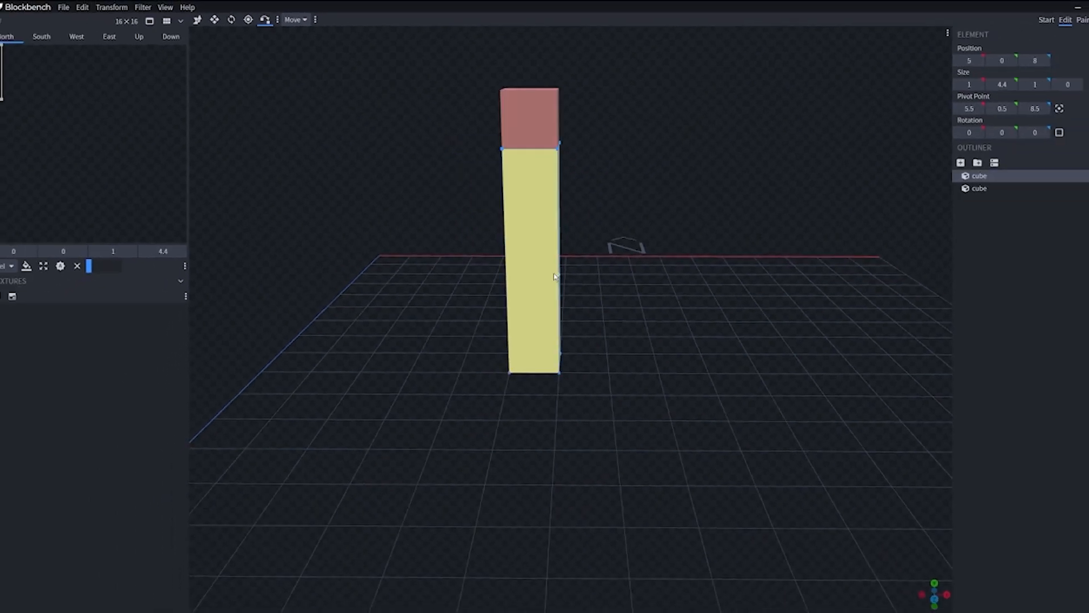
{"action": "left_click_drag", "start_coordinate": [670, 283], "coordinate": [489, 378]}
{"action": "scroll", "coordinate": [385, 344], "scroll_direction": "down", "scroll_amount": 10}
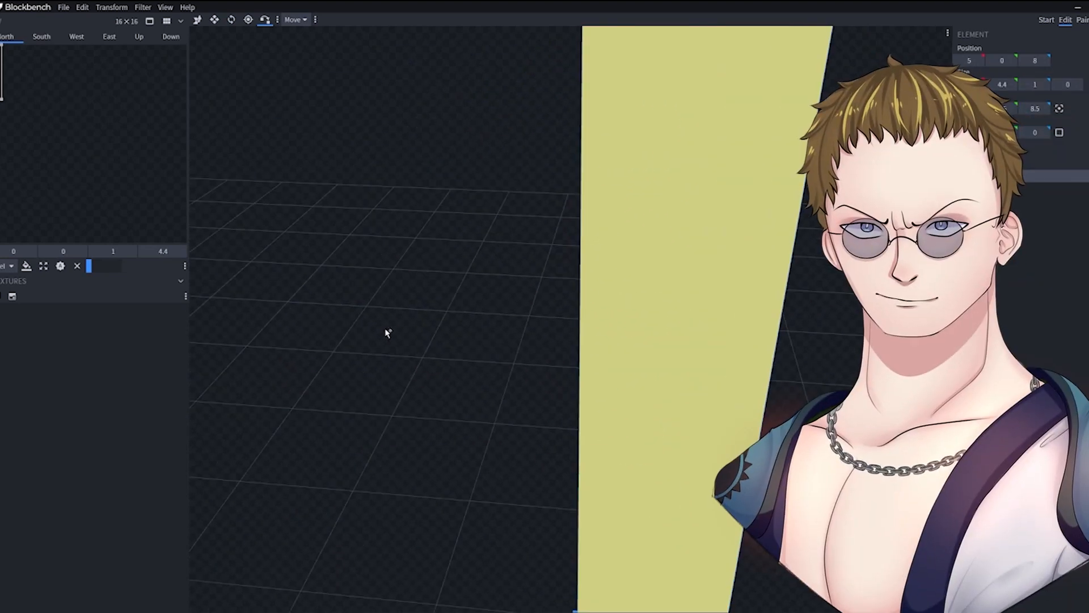
{"action": "left_click_drag", "start_coordinate": [438, 326], "coordinate": [502, 317]}
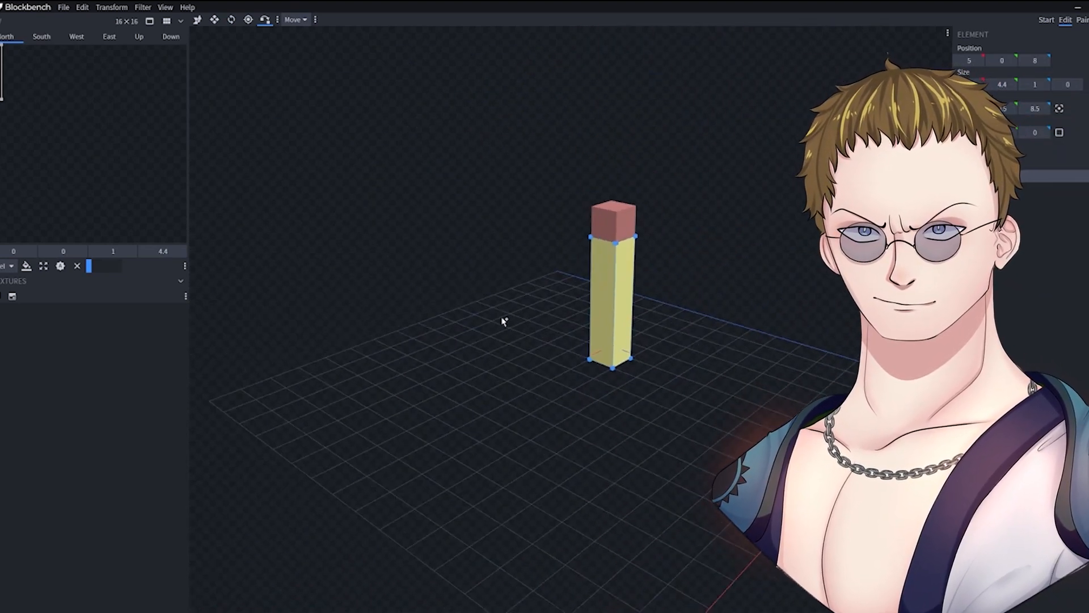
{"action": "left_click_drag", "start_coordinate": [491, 274], "coordinate": [317, 177]}
Step: Select the small stacked cube and set the Move tool's transform space to Global
{"action": "left_click", "coordinate": [511, 206]}
{"action": "key", "text": "v"}
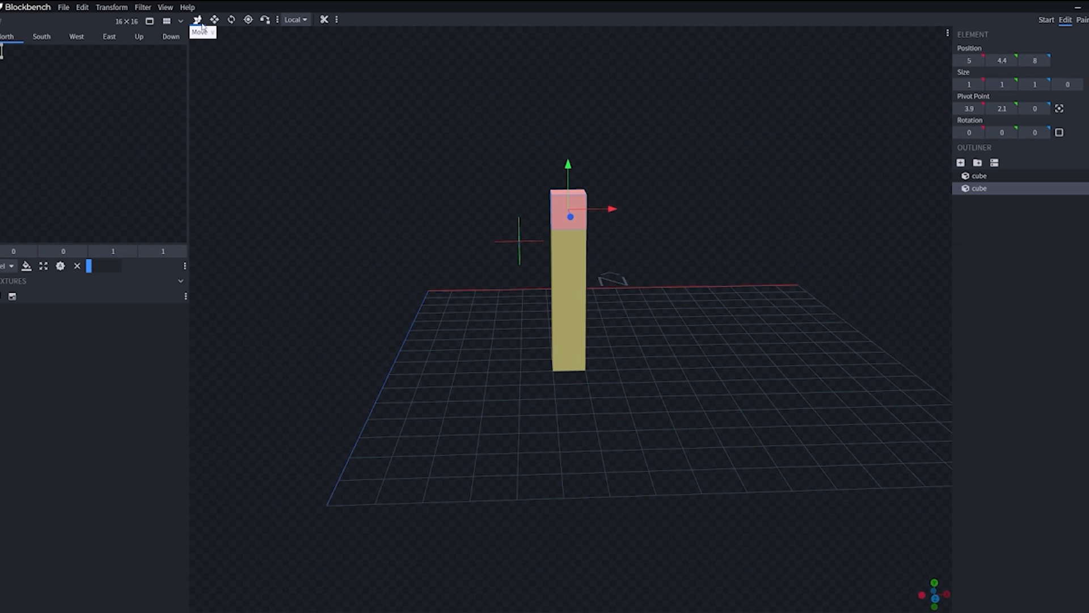
{"action": "left_click", "coordinate": [295, 19]}
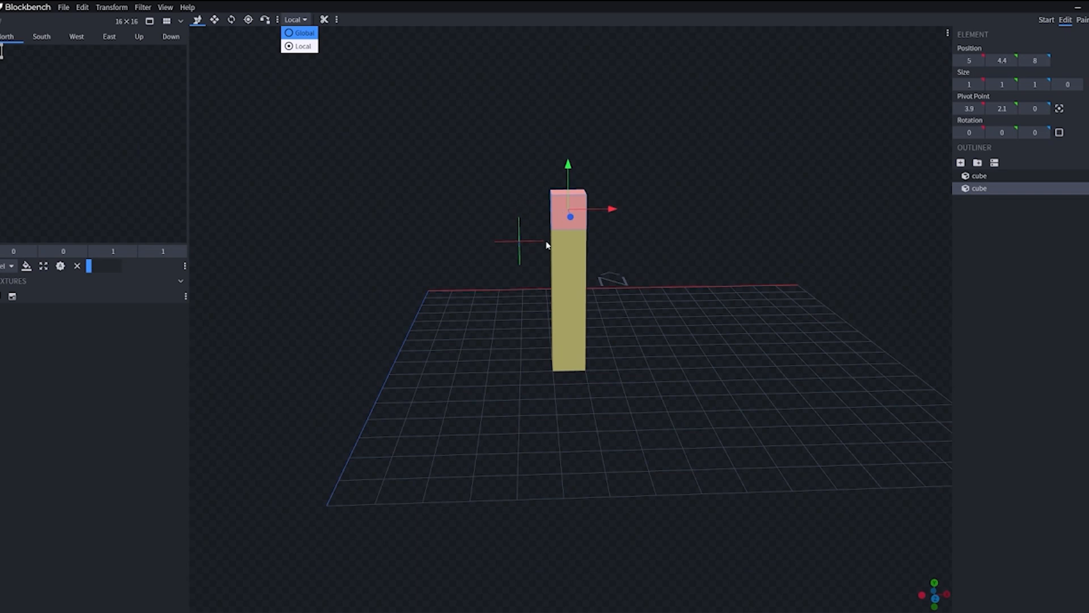
{"action": "left_click", "coordinate": [301, 32]}
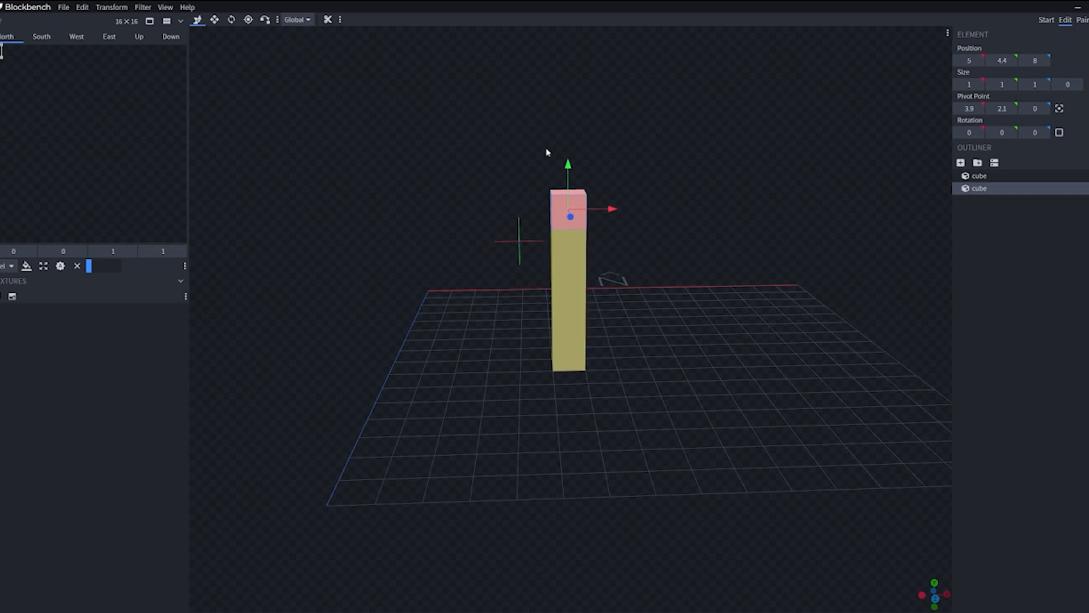
{"action": "mouse_move", "coordinate": [620, 216]}
{"action": "left_mouse_down"}
{"action": "mouse_move", "coordinate": [676, 207]}
{"action": "mouse_move", "coordinate": [607, 214]}
{"action": "left_mouse_up"}
Step: Rotate the small cube to -45 degrees about the Z axis around its off-centre pivot
{"action": "left_click", "coordinate": [231, 19]}
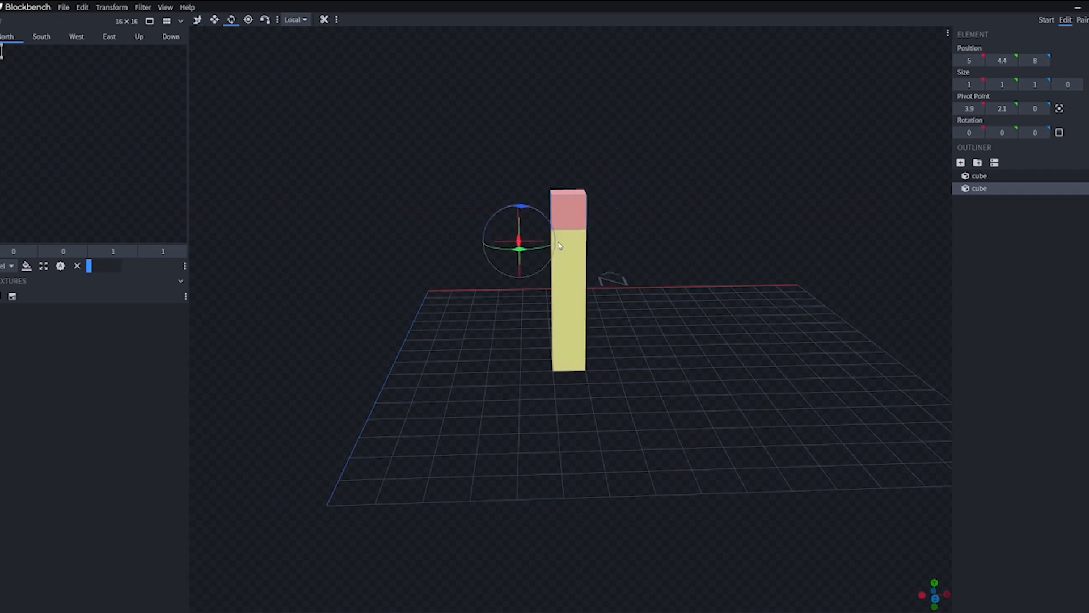
{"action": "left_click_drag", "start_coordinate": [519, 207], "coordinate": [737, 268]}
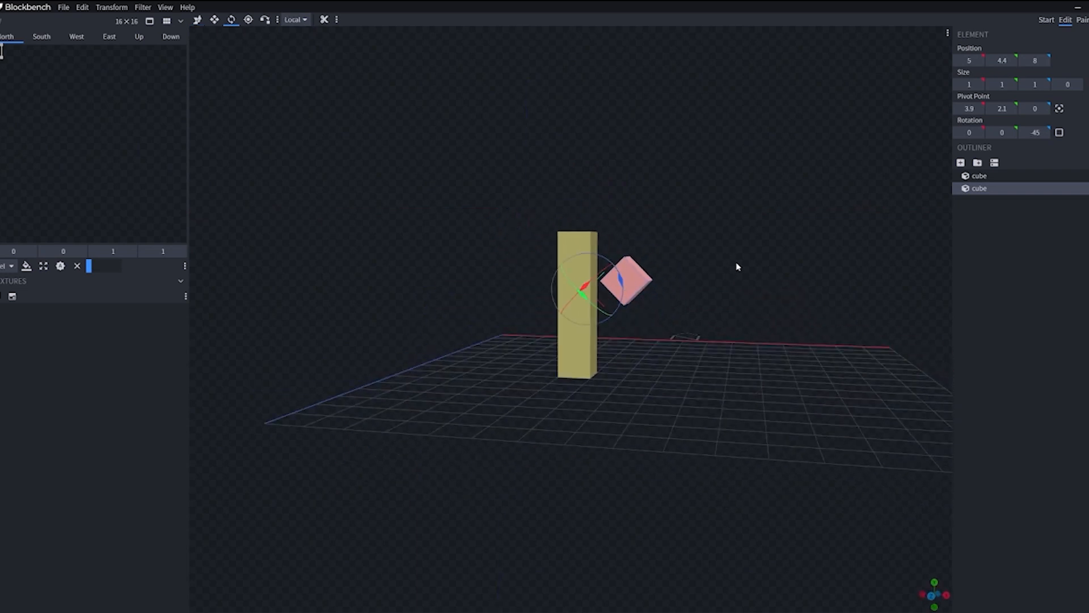
{"action": "scroll", "coordinate": [769, 306], "scroll_direction": "up", "scroll_amount": 5}
{"action": "left_click_drag", "start_coordinate": [733, 340], "coordinate": [712, 332]}
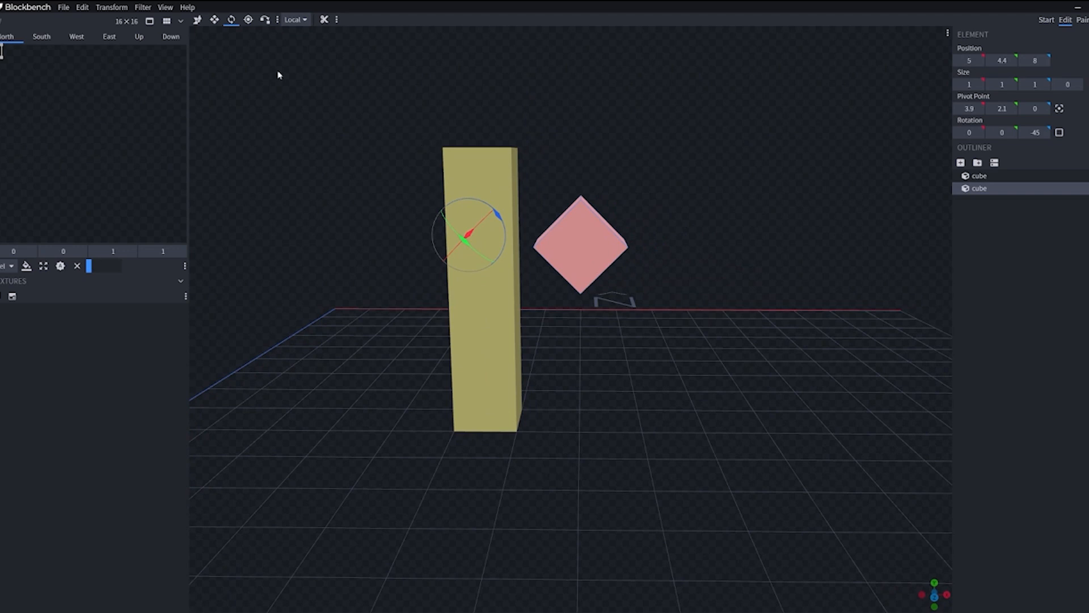
Step: Set the Move tool to Local space and shift the tilted cube along its own axes to 4.7, 4.3, 8
{"action": "left_click", "coordinate": [197, 20]}
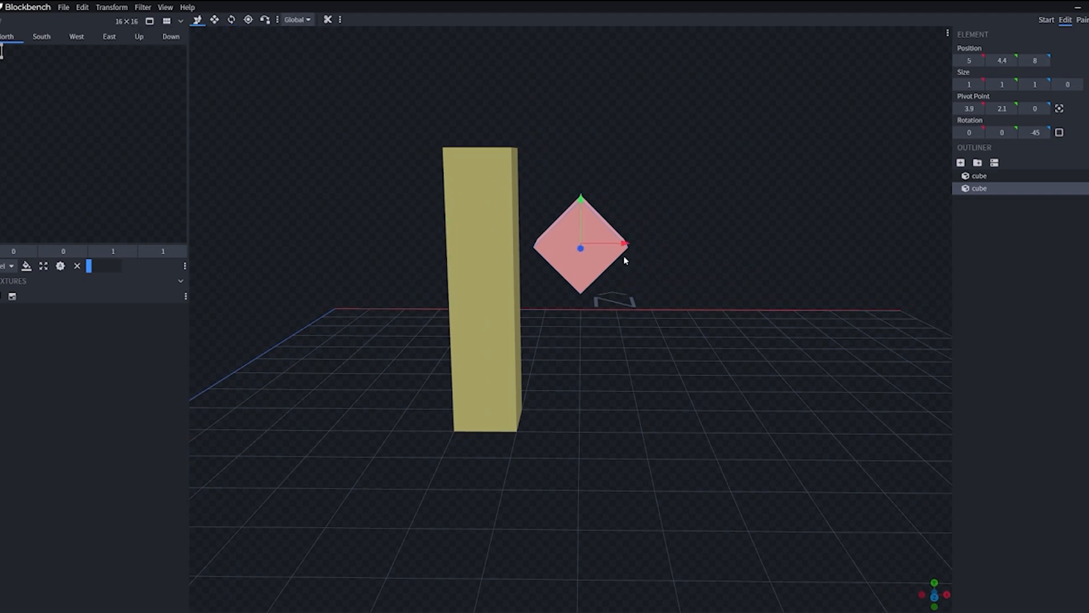
{"action": "left_click", "coordinate": [297, 19]}
{"action": "left_click", "coordinate": [296, 45]}
{"action": "left_click_drag", "start_coordinate": [616, 282], "coordinate": [593, 211]}
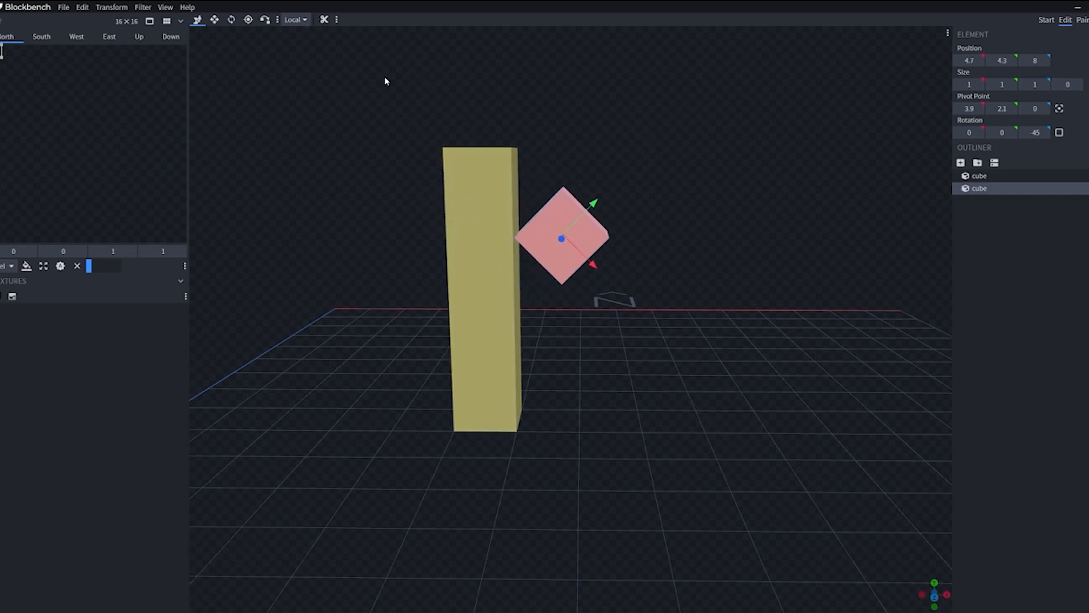
Step: Set the Move tool back to Global space and slide the tilted cube along X to 5.2
{"action": "left_click", "coordinate": [295, 20]}
{"action": "left_click", "coordinate": [299, 32]}
{"action": "left_click_drag", "start_coordinate": [610, 236], "coordinate": [626, 258]}
{"action": "scroll", "coordinate": [609, 319], "scroll_direction": "down", "scroll_amount": 5}
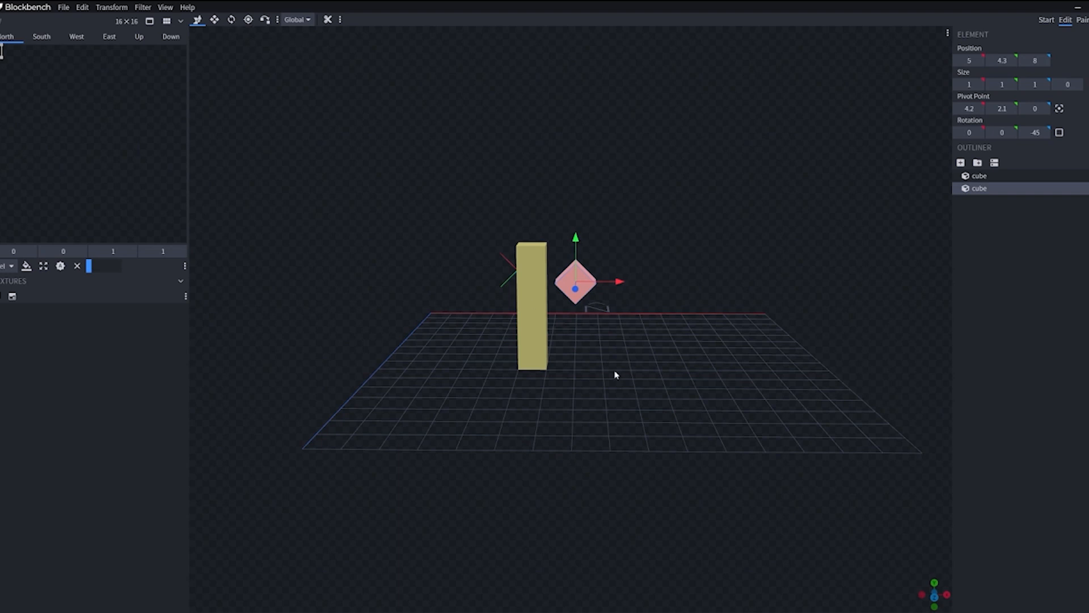
{"action": "scroll", "coordinate": [607, 327], "scroll_direction": "up", "scroll_amount": 3}
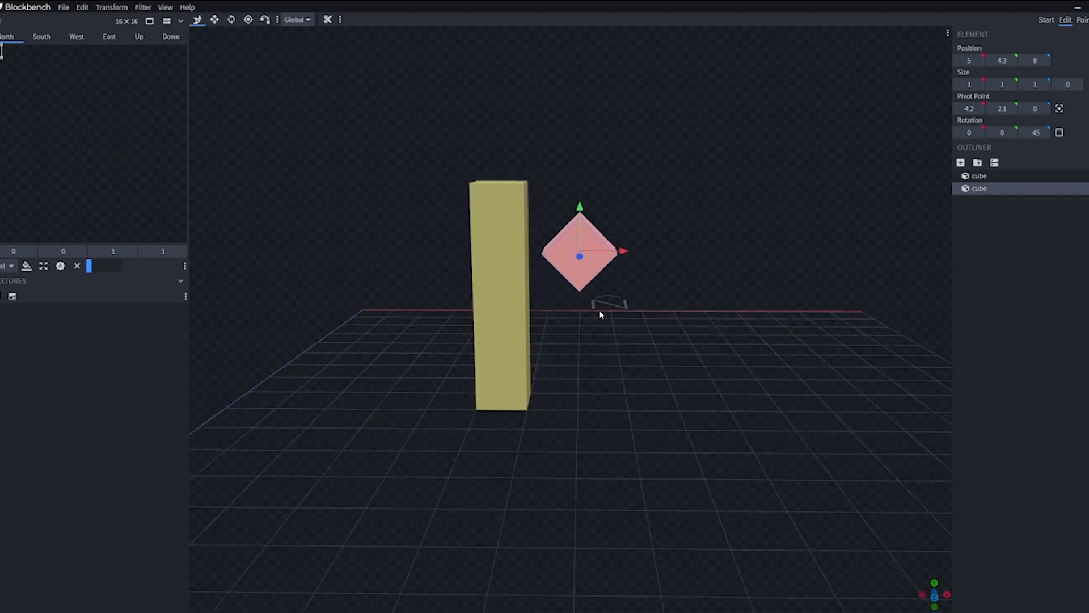
Step: Try rotating the small cube around its off-centre pivot with the Rotate tool in Global space
{"action": "left_click", "coordinate": [215, 19]}
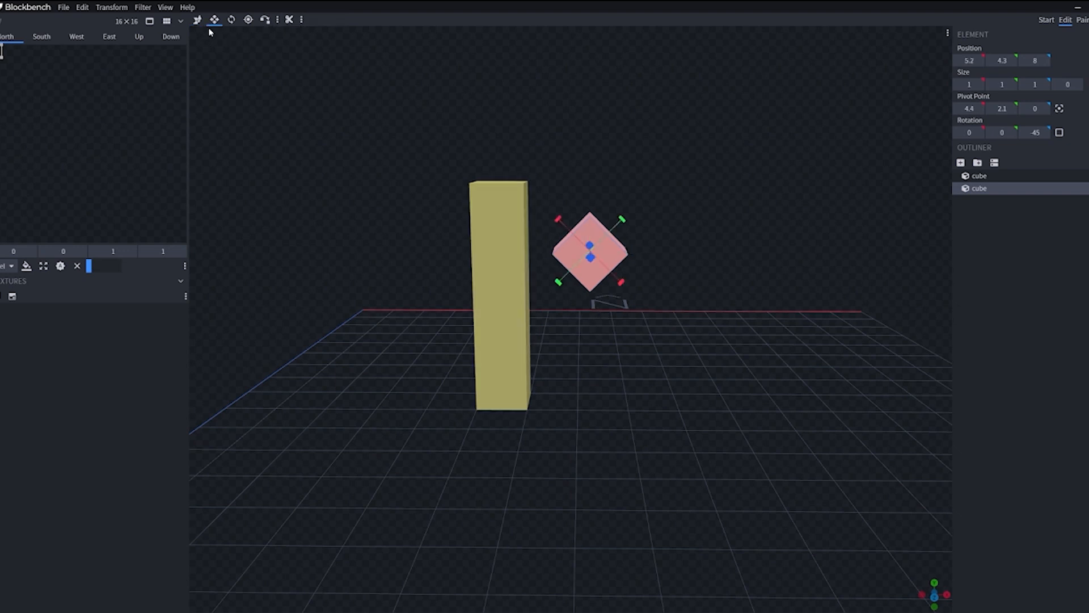
{"action": "left_click", "coordinate": [232, 20]}
{"action": "left_click", "coordinate": [295, 19]}
{"action": "left_click", "coordinate": [303, 33]}
{"action": "left_click_drag", "start_coordinate": [526, 226], "coordinate": [518, 219]}
{"action": "scroll", "coordinate": [480, 383], "scroll_direction": "down", "scroll_amount": 6}
{"action": "left_click_drag", "start_coordinate": [479, 384], "coordinate": [481, 289]}
Step: Centre the small cube's pivot point and test its rotation in Global and Local space, returning it to 0
{"action": "left_click", "coordinate": [1059, 109]}
{"action": "left_click_drag", "start_coordinate": [573, 266], "coordinate": [494, 264]}
{"action": "left_click", "coordinate": [295, 20]}
{"action": "left_click", "coordinate": [303, 45]}
{"action": "left_click_drag", "start_coordinate": [577, 263], "coordinate": [478, 360]}
{"action": "scroll", "coordinate": [616, 301], "scroll_direction": "up", "scroll_amount": 10}
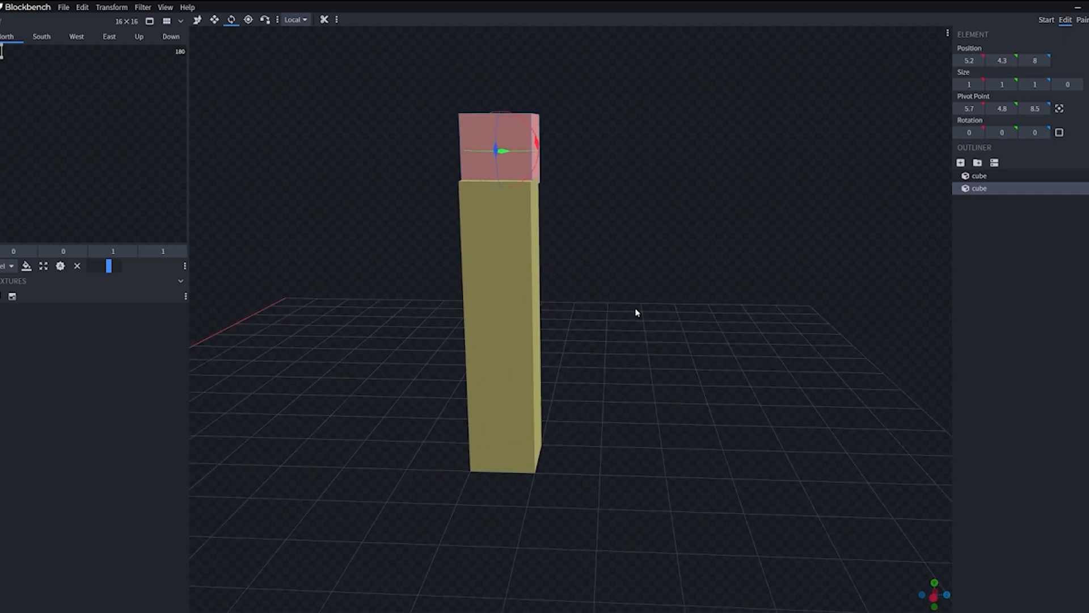
{"action": "left_click_drag", "start_coordinate": [573, 369], "coordinate": [564, 340]}
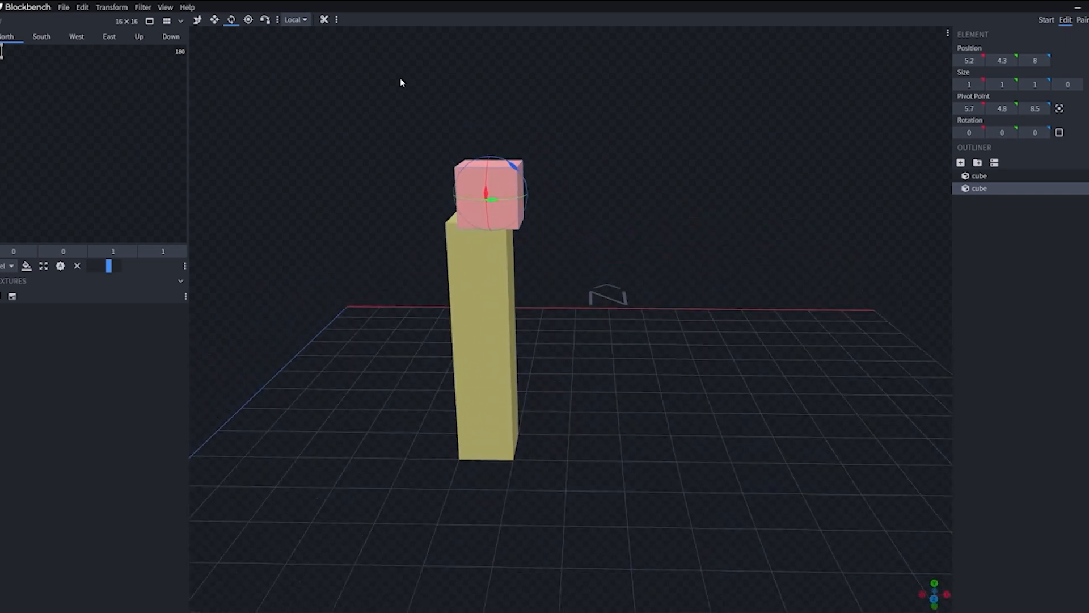
Step: Switch the Pivot tool's transform space to Local and back to Global
{"action": "left_click", "coordinate": [248, 19]}
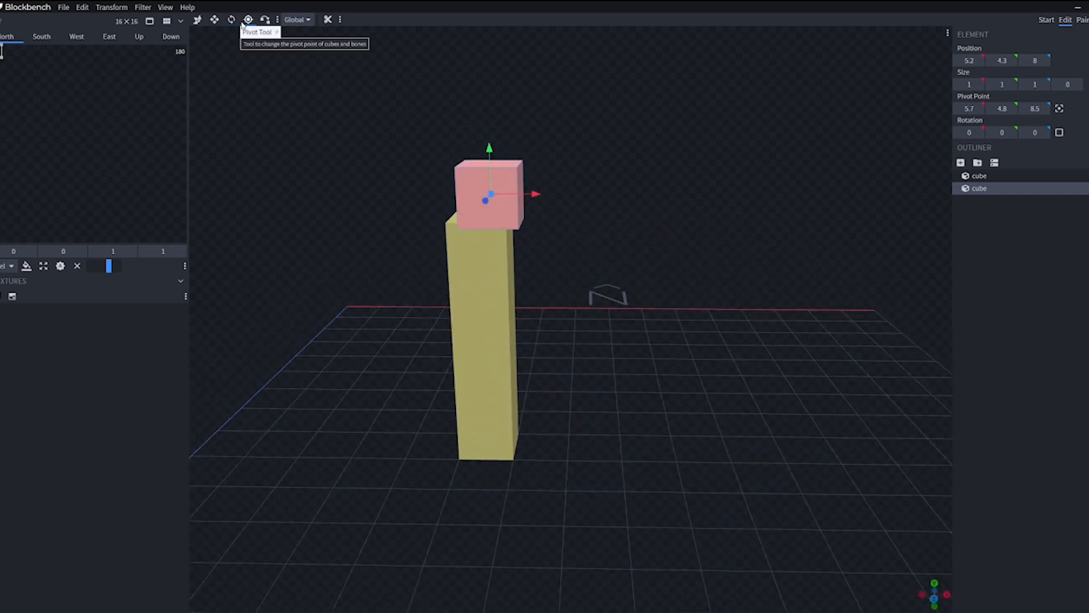
{"action": "left_click", "coordinate": [295, 19]}
{"action": "left_click", "coordinate": [300, 48]}
{"action": "left_click", "coordinate": [295, 19]}
{"action": "left_click", "coordinate": [300, 33]}
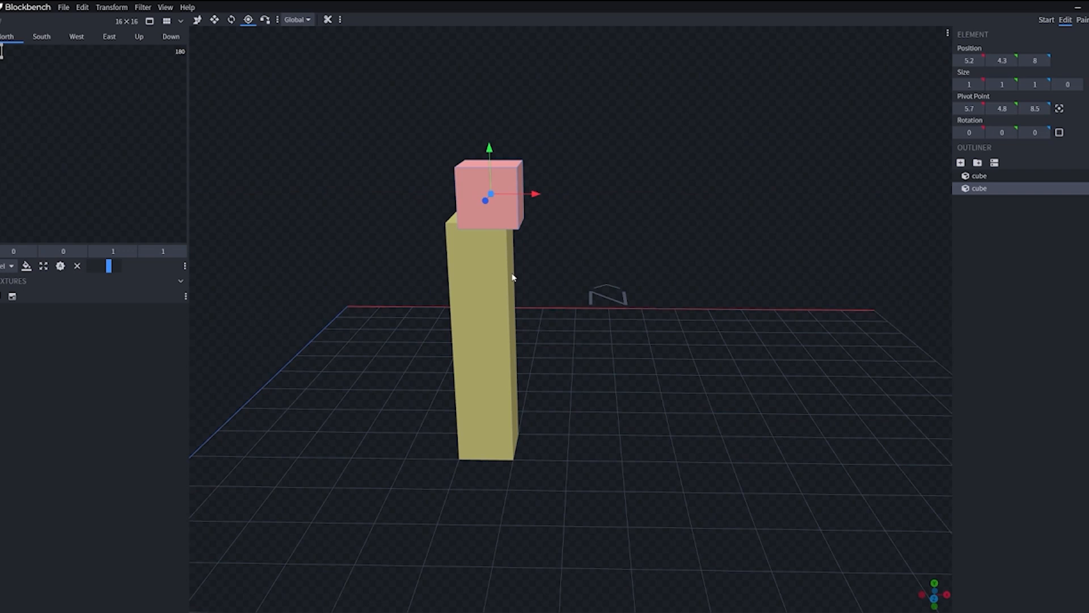
Step: Use Vertex Snap in Move mode to place the small cube beside the tall cube's base, at position 6, 0, 8
{"action": "left_click", "coordinate": [265, 21]}
{"action": "left_click", "coordinate": [295, 20]}
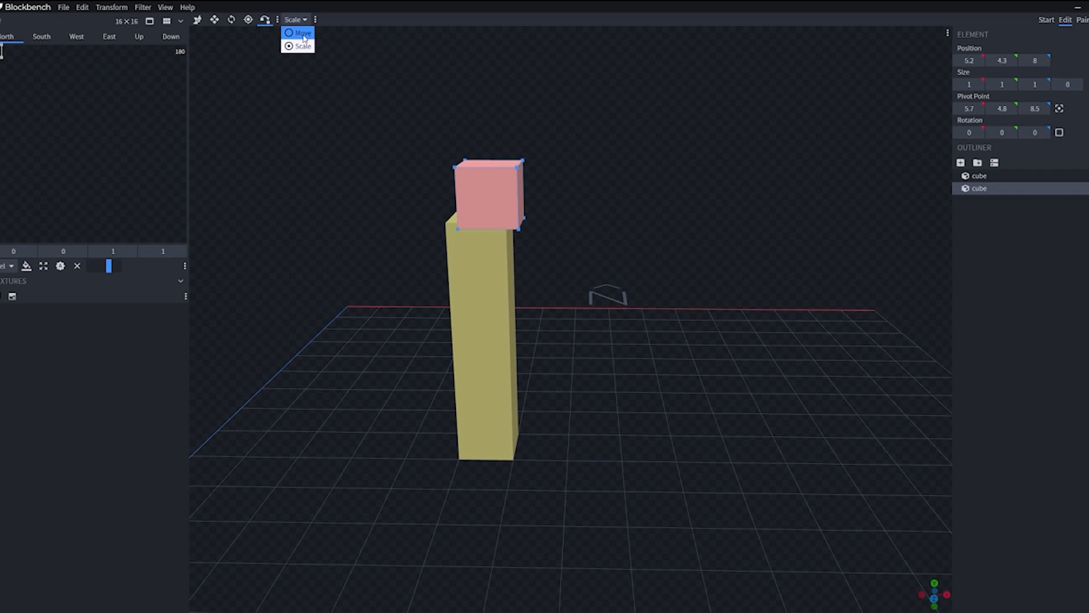
{"action": "left_click", "coordinate": [303, 34]}
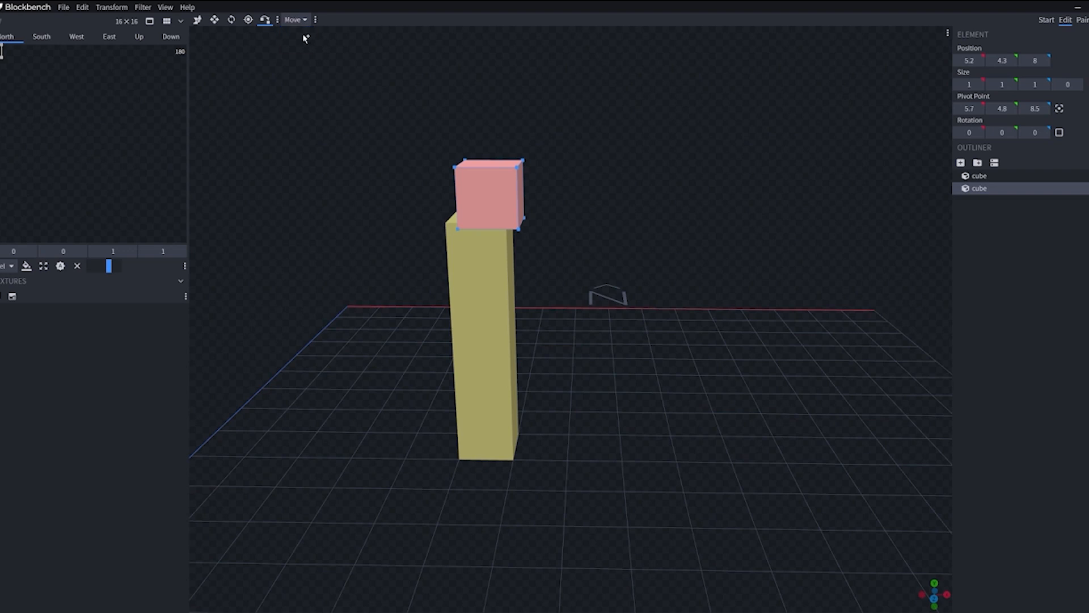
{"action": "left_click", "coordinate": [496, 385]}
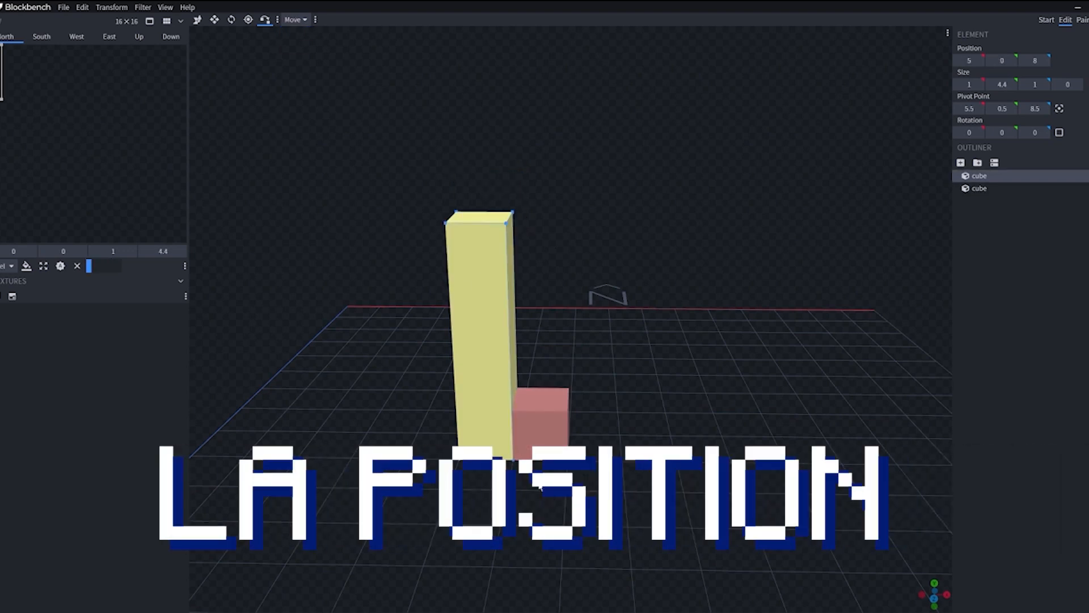
Step: Switch Vertex Snap to Scale mode and select the small cube
{"action": "left_click", "coordinate": [290, 20]}
{"action": "left_click", "coordinate": [305, 51]}
{"action": "left_click", "coordinate": [531, 424]}
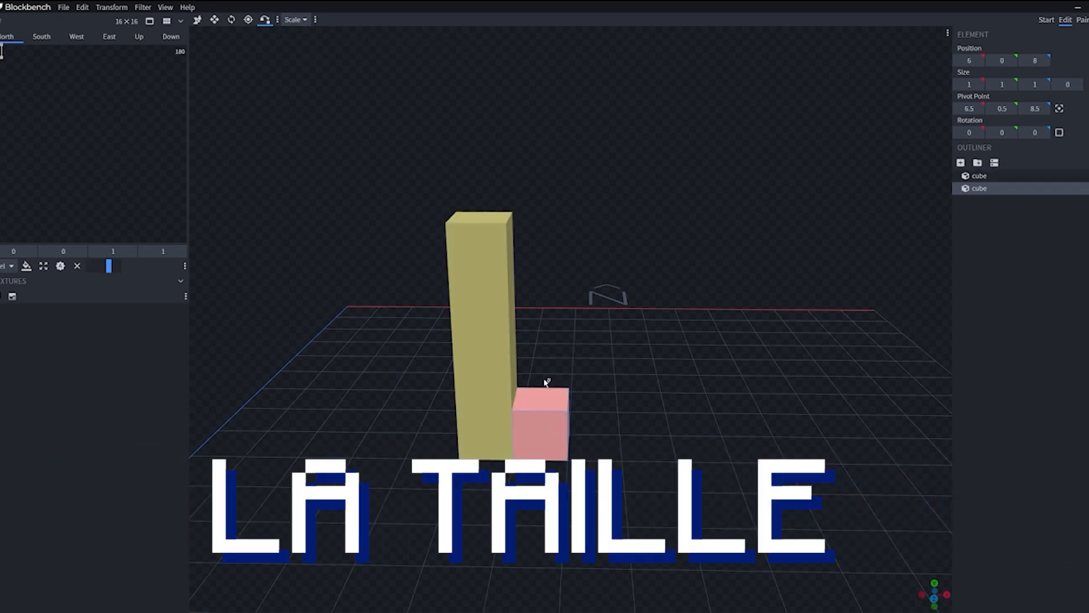
Step: Try shrinking the tall cube to the small cube's height by snapping its top vertex, and undo the result
{"action": "left_click", "coordinate": [483, 304]}
{"action": "left_click", "coordinate": [533, 432]}
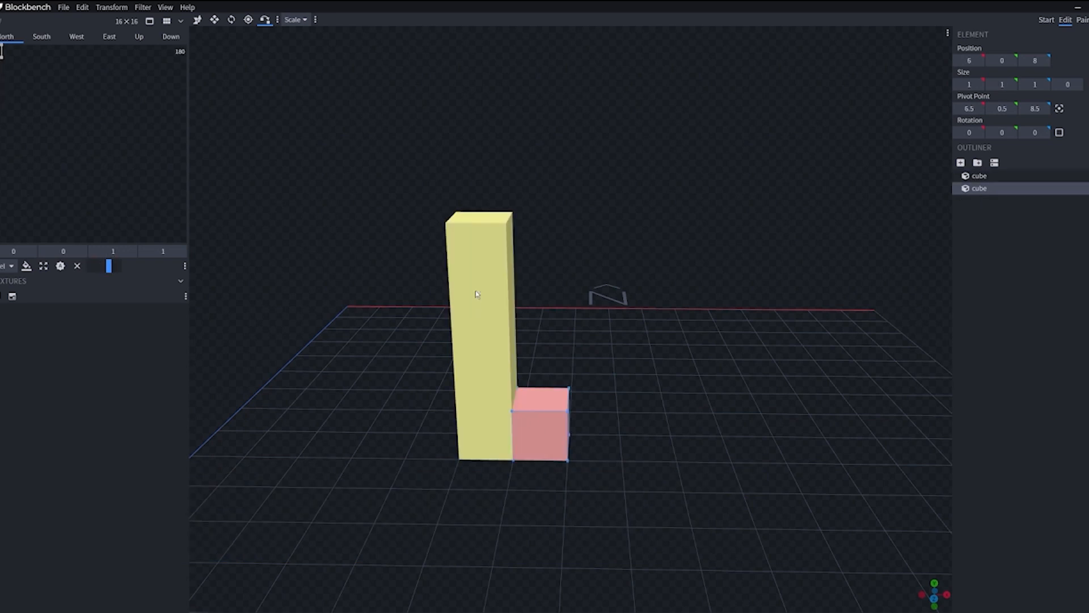
{"action": "left_click", "coordinate": [510, 230]}
{"action": "left_click", "coordinate": [506, 224]}
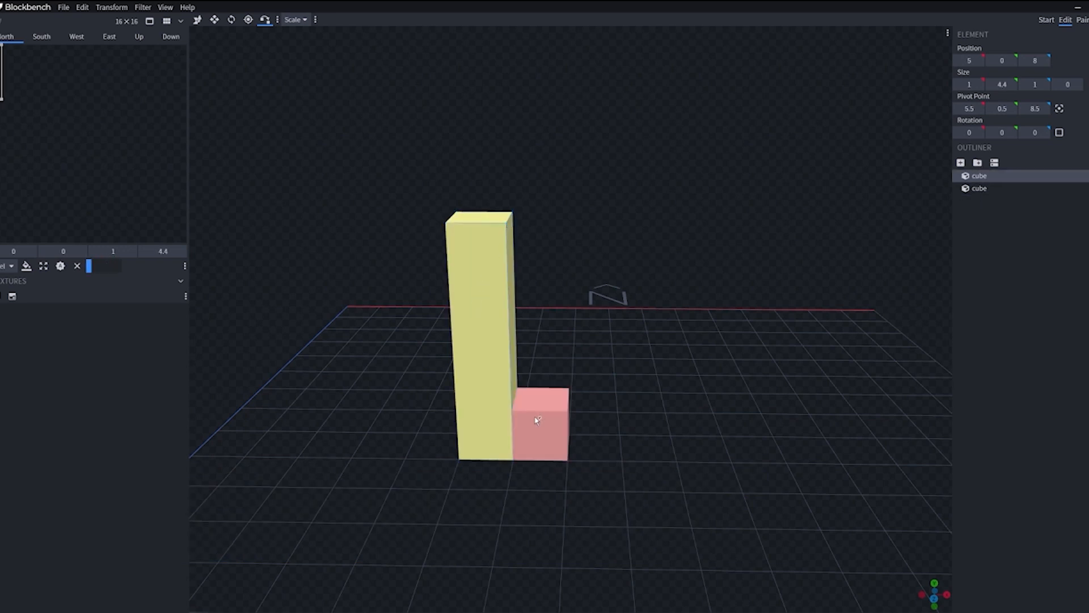
{"action": "left_click", "coordinate": [535, 418]}
{"action": "left_click", "coordinate": [512, 411]}
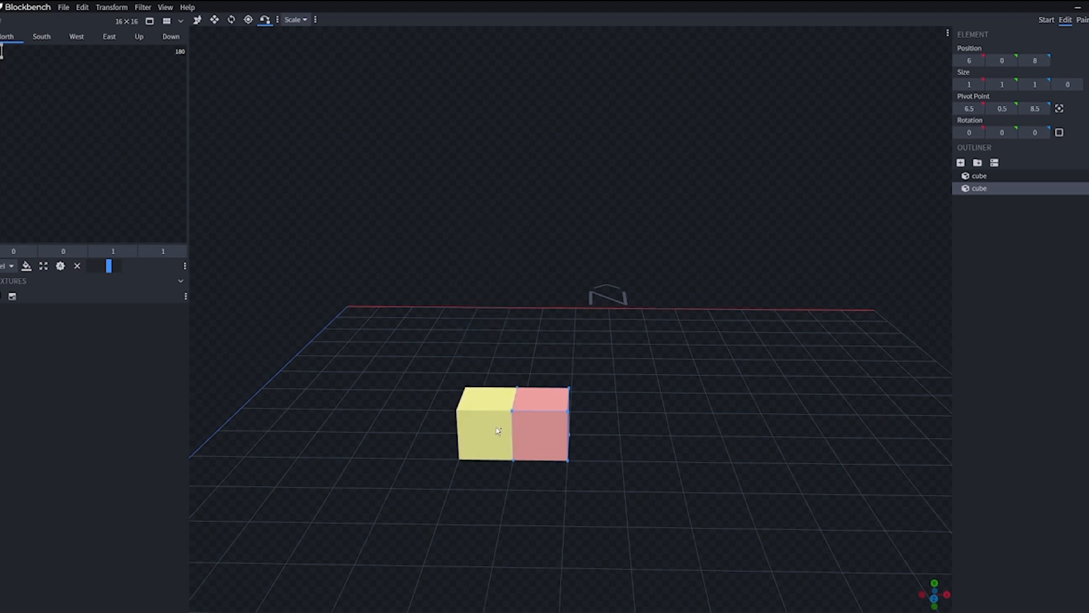
{"action": "left_click", "coordinate": [500, 425]}
{"action": "key", "text": "ctrl+z"}
Step: Vertex-snap the small cube's top corner to the tall cube's top corner, stretching the small cube to the same height
{"action": "left_click", "coordinate": [519, 415]}
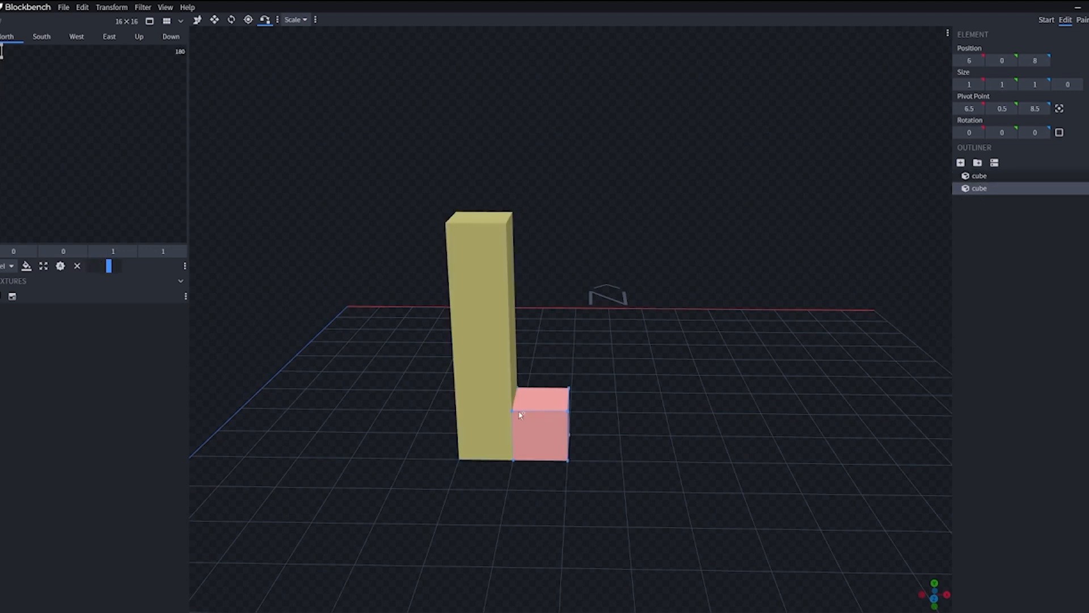
{"action": "left_click", "coordinate": [489, 240]}
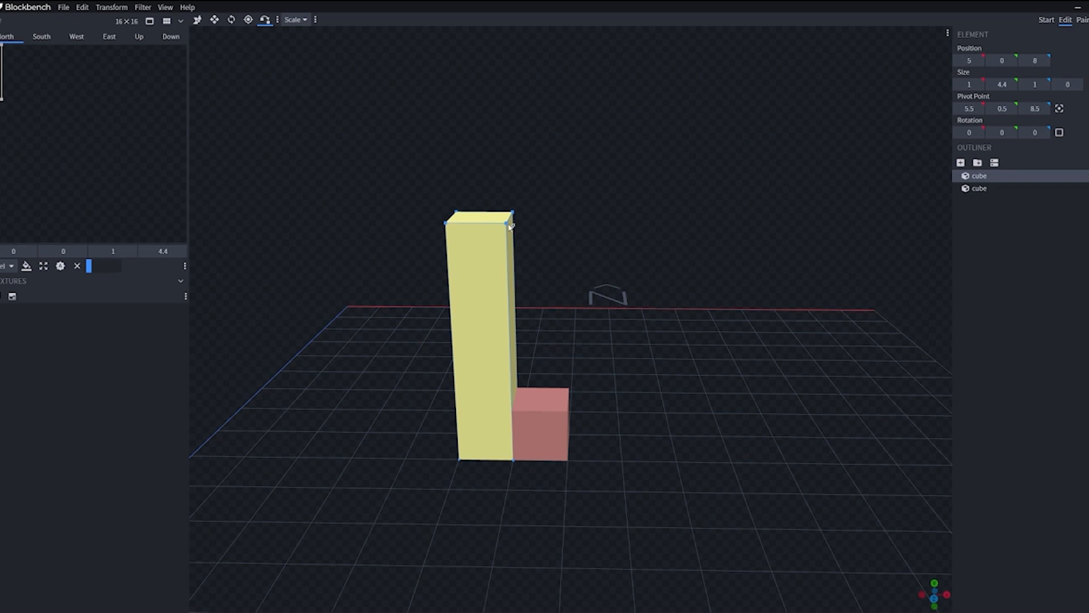
{"action": "left_click", "coordinate": [510, 226]}
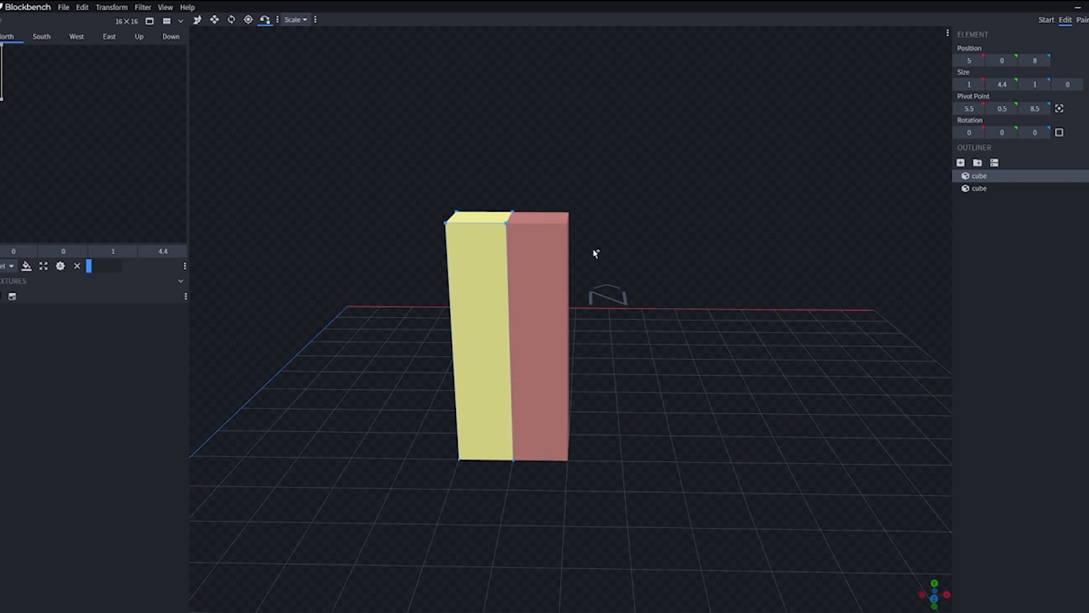
{"action": "left_click", "coordinate": [278, 20]}
{"action": "left_click", "coordinate": [247, 85]}
{"action": "left_click", "coordinate": [294, 19]}
{"action": "left_click", "coordinate": [341, 29]}
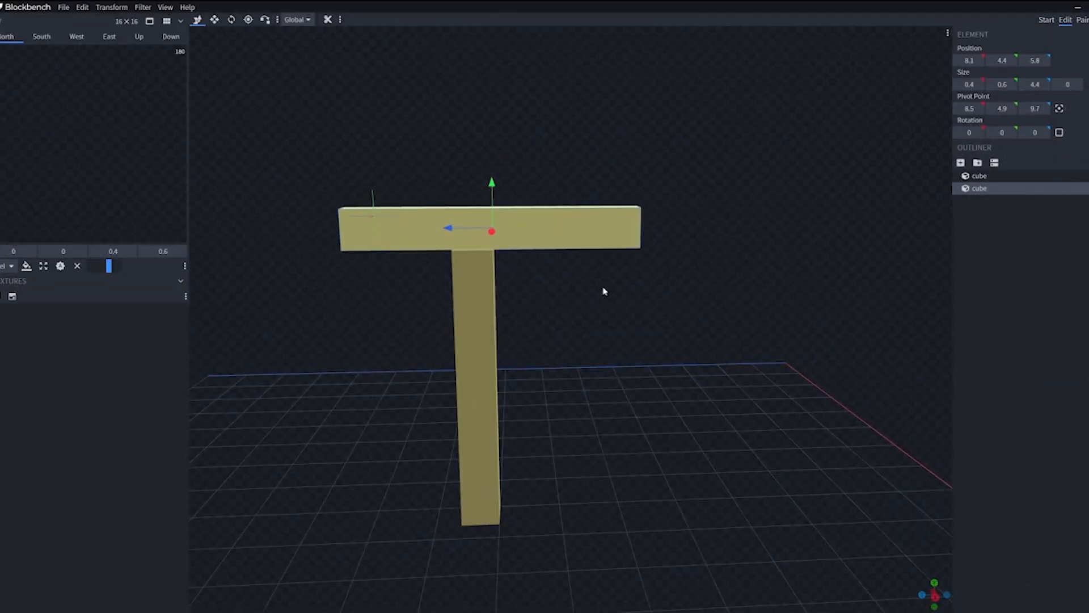
Step: Switch the T-shaped model from Edit to Paint mode
{"action": "left_click_drag", "start_coordinate": [458, 255], "coordinate": [443, 380]}
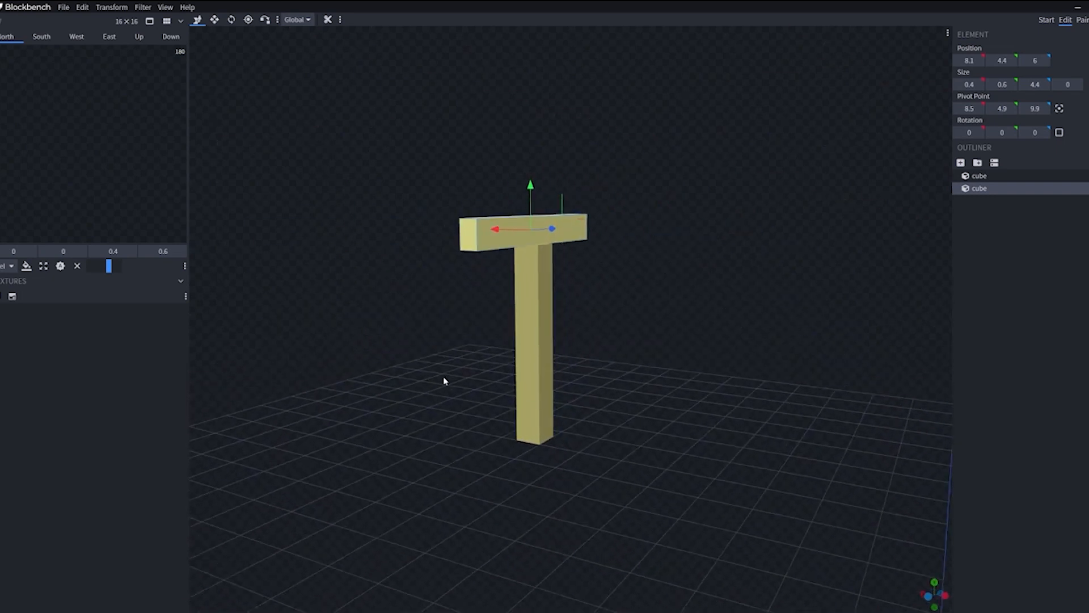
{"action": "left_click", "coordinate": [1083, 21]}
{"action": "mouse_move", "coordinate": [856, 236]}
{"action": "left_mouse_down"}
{"action": "mouse_move", "coordinate": [710, 312]}
{"action": "mouse_move", "coordinate": [645, 297]}
{"action": "mouse_move", "coordinate": [652, 276]}
{"action": "mouse_move", "coordinate": [703, 316]}
{"action": "mouse_move", "coordinate": [678, 372]}
{"action": "mouse_move", "coordinate": [669, 335]}
{"action": "left_mouse_up"}
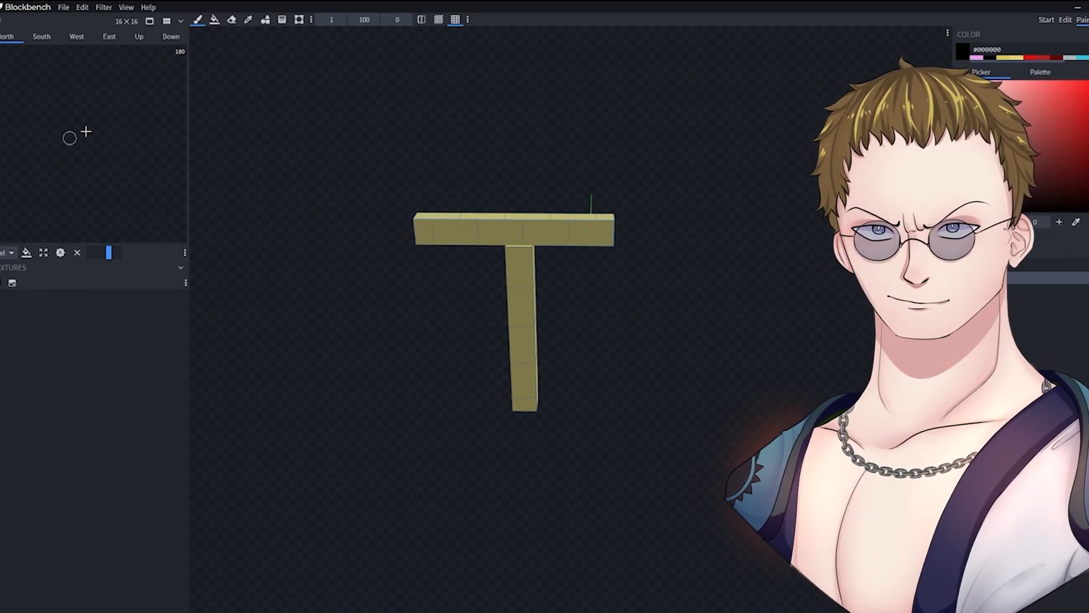
Step: Create a blank white 16 × 16 texture named "exyemple T", without a template
{"action": "left_click", "coordinate": [12, 282]}
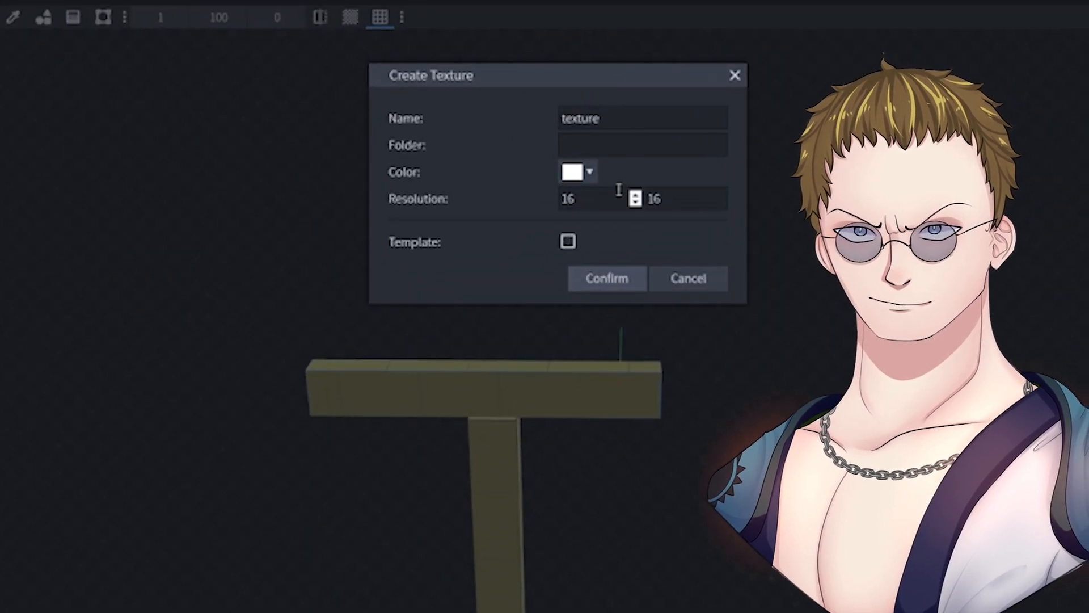
{"action": "left_click", "coordinate": [590, 172]}
{"action": "left_click", "coordinate": [590, 171]}
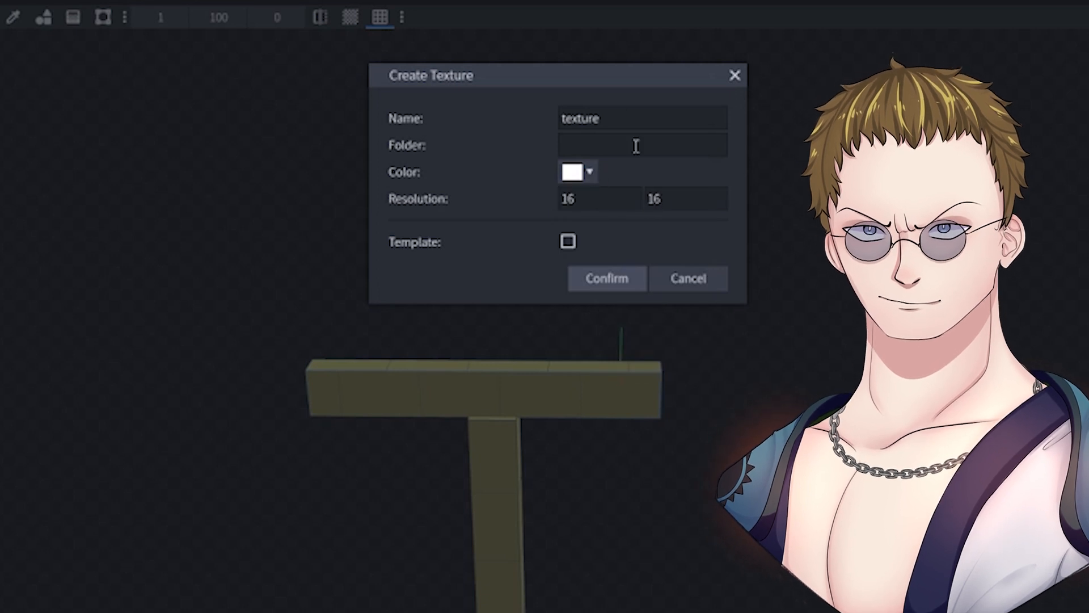
{"action": "left_click", "coordinate": [617, 145]}
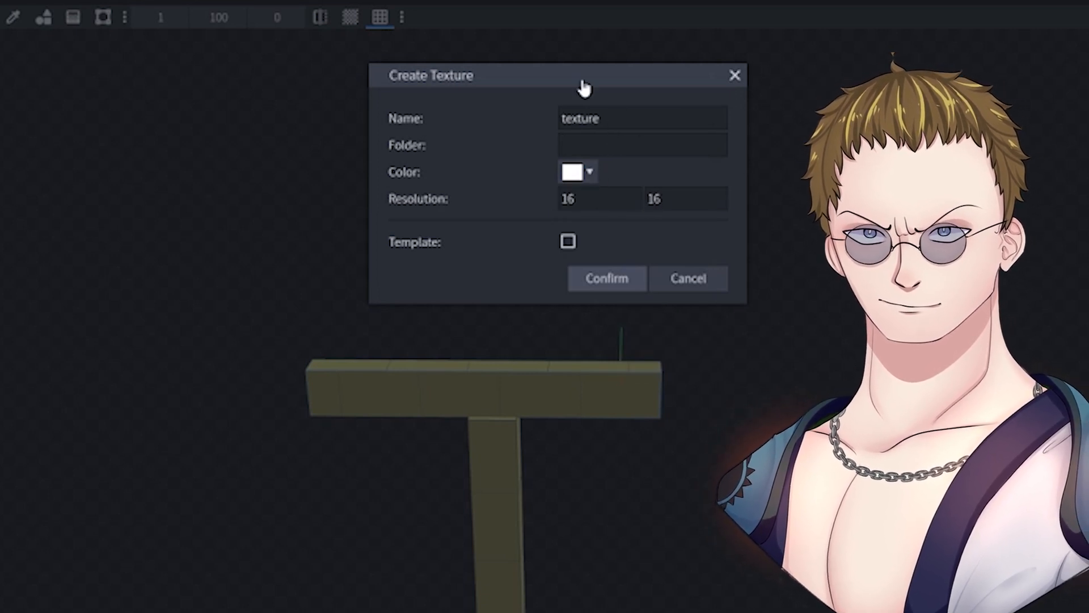
{"action": "left_click", "coordinate": [584, 118]}
{"action": "double_click", "coordinate": [585, 118]}
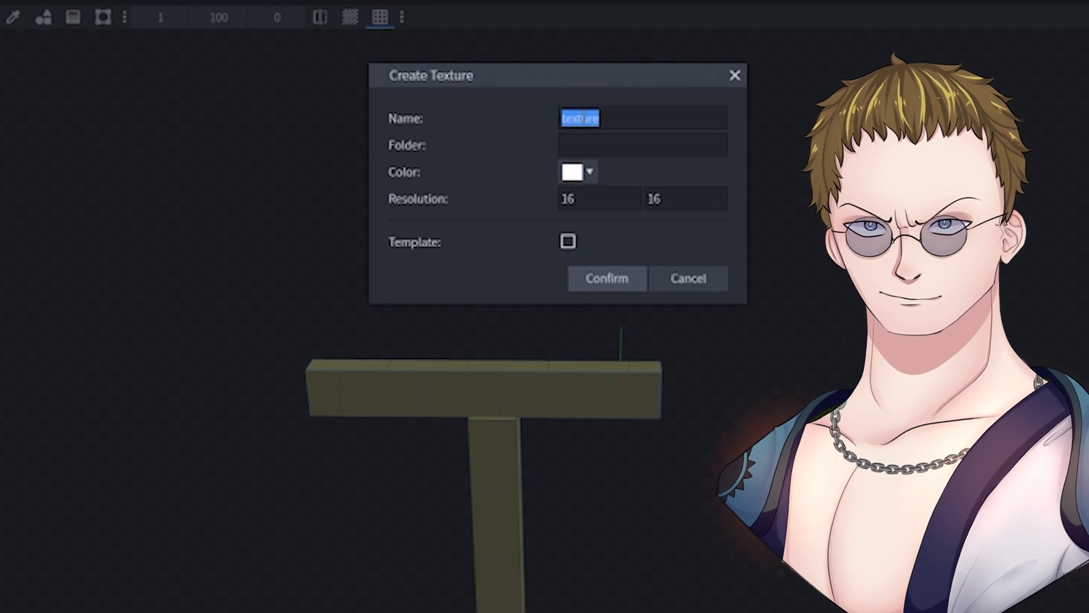
{"action": "type", "text": "exyample T"}
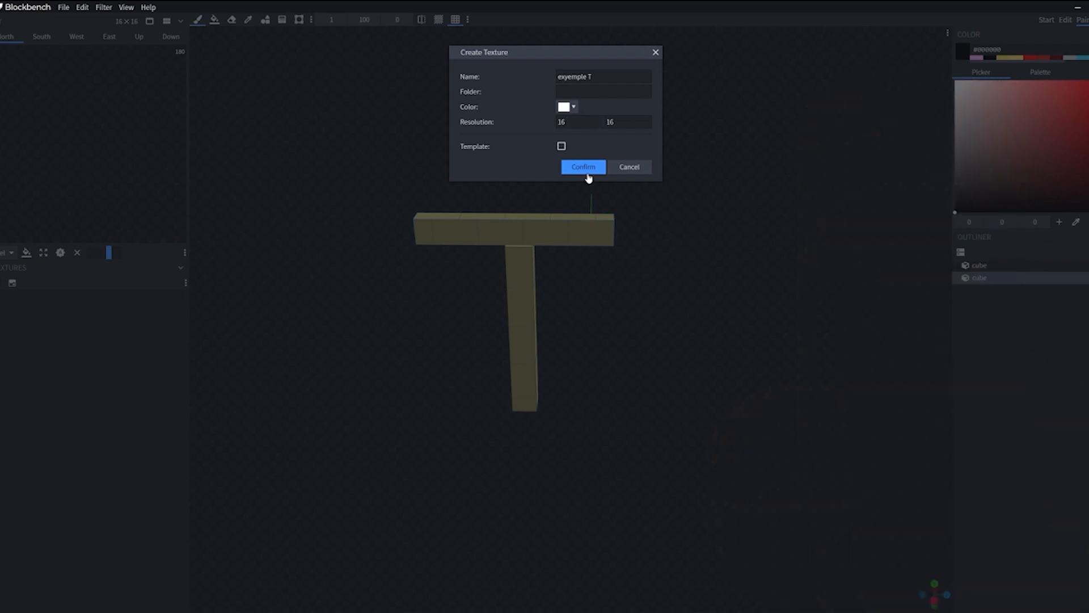
{"action": "left_click", "coordinate": [587, 173]}
Step: Apply the "exyemple T" texture to both cubes of the T-shaped model
{"action": "left_click", "coordinate": [7, 306]}
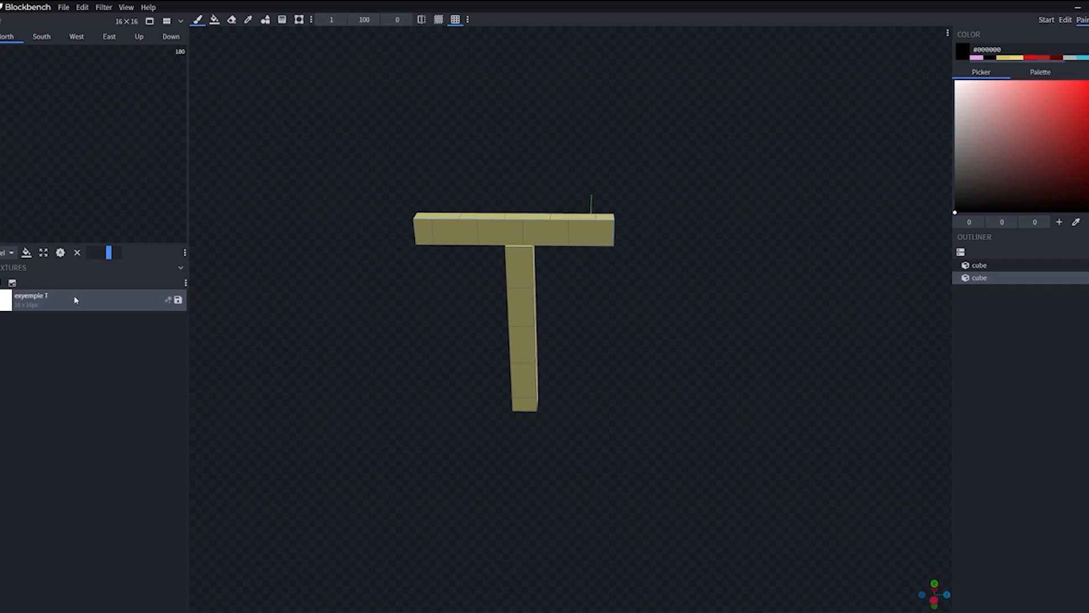
{"action": "left_click_drag", "start_coordinate": [33, 306], "coordinate": [1003, 282]}
{"action": "left_click_drag", "start_coordinate": [59, 302], "coordinate": [989, 267]}
{"action": "left_click_drag", "start_coordinate": [663, 288], "coordinate": [630, 301]}
Step: Compare the textured T in Edit and Paint modes, ending in Edit mode
{"action": "left_click", "coordinate": [1065, 20]}
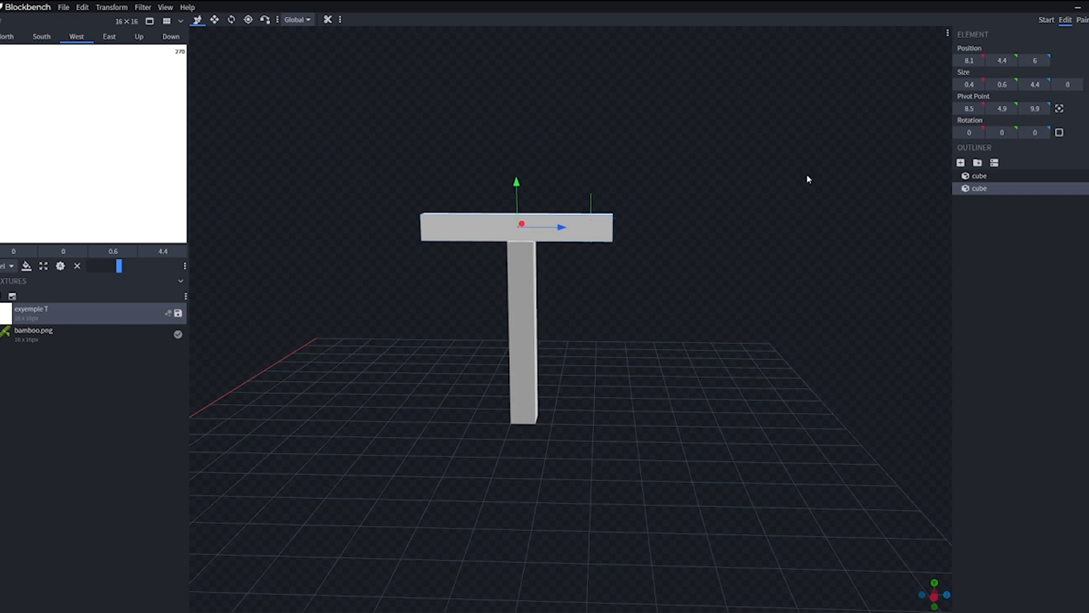
{"action": "left_click", "coordinate": [1085, 19]}
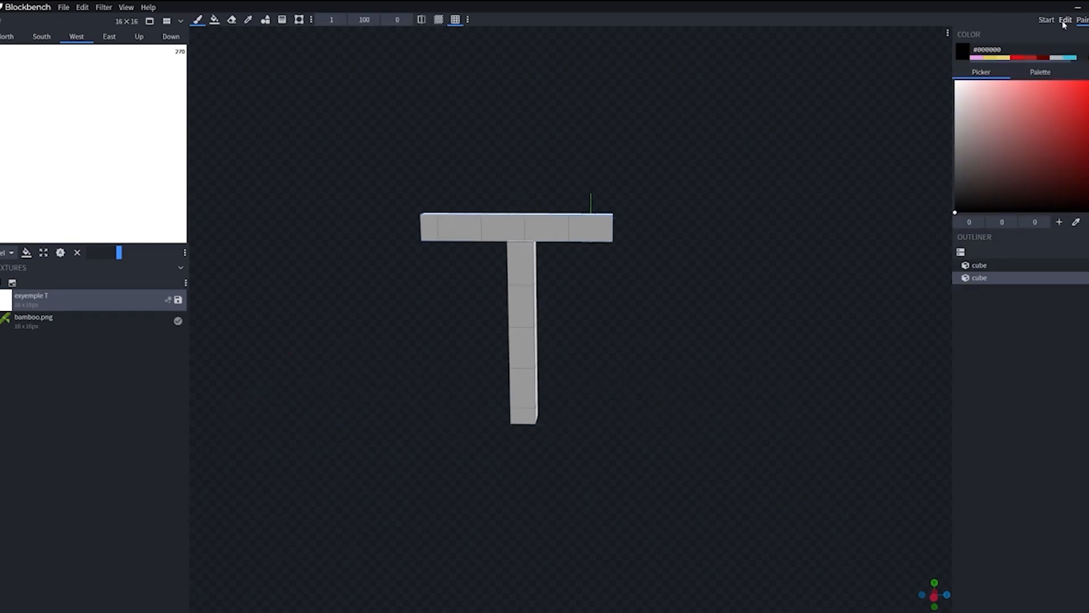
{"action": "left_click", "coordinate": [1064, 21]}
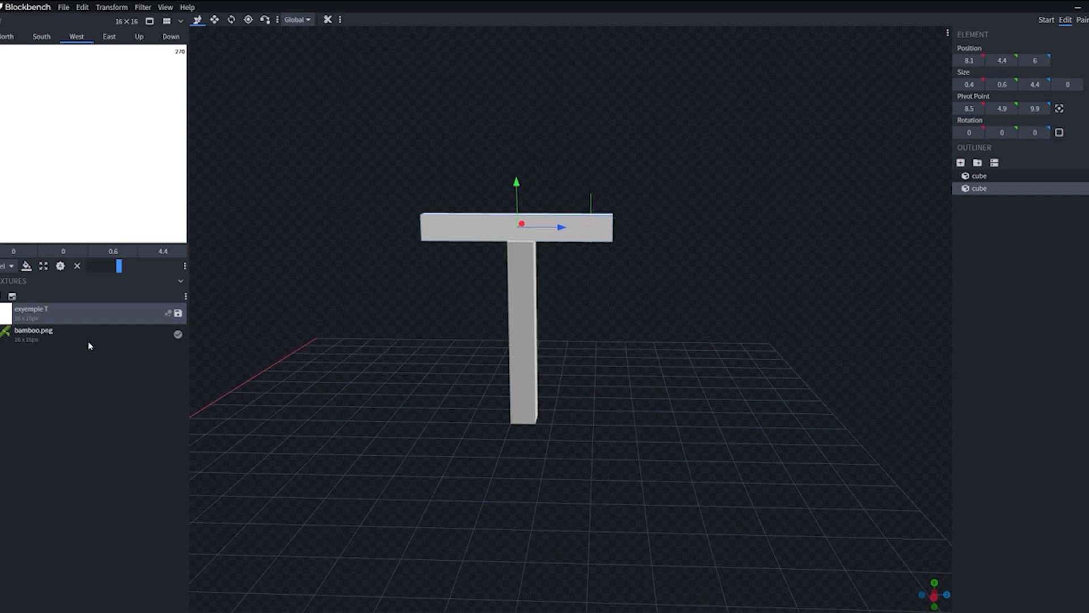
{"action": "left_click", "coordinate": [51, 331]}
{"action": "left_click", "coordinate": [43, 313]}
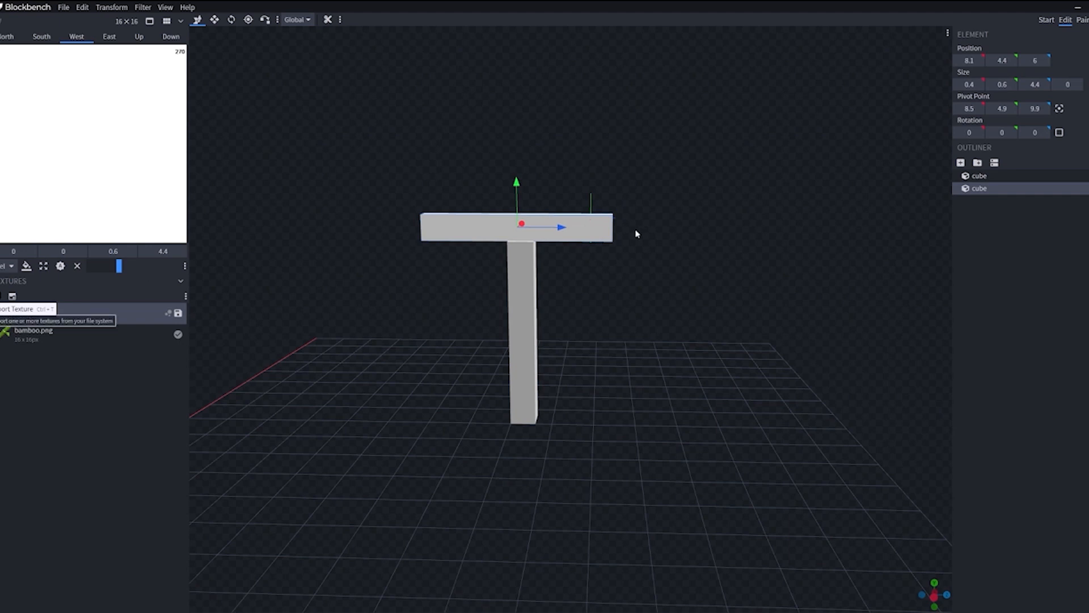
{"action": "left_click", "coordinate": [12, 296]}
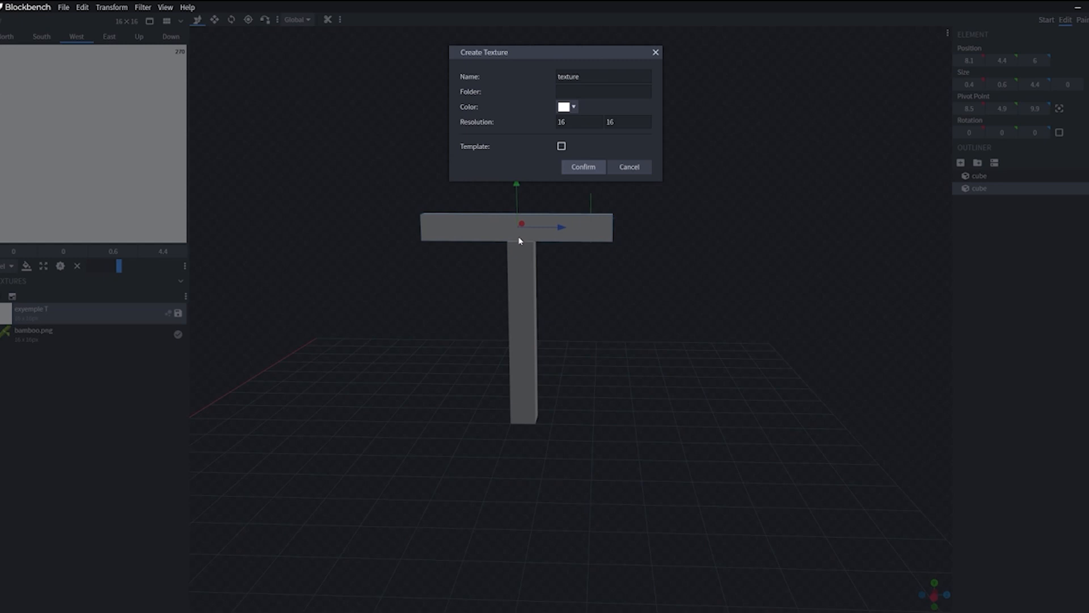
{"action": "key", "text": "Escape"}
{"action": "left_click", "coordinate": [67, 333]}
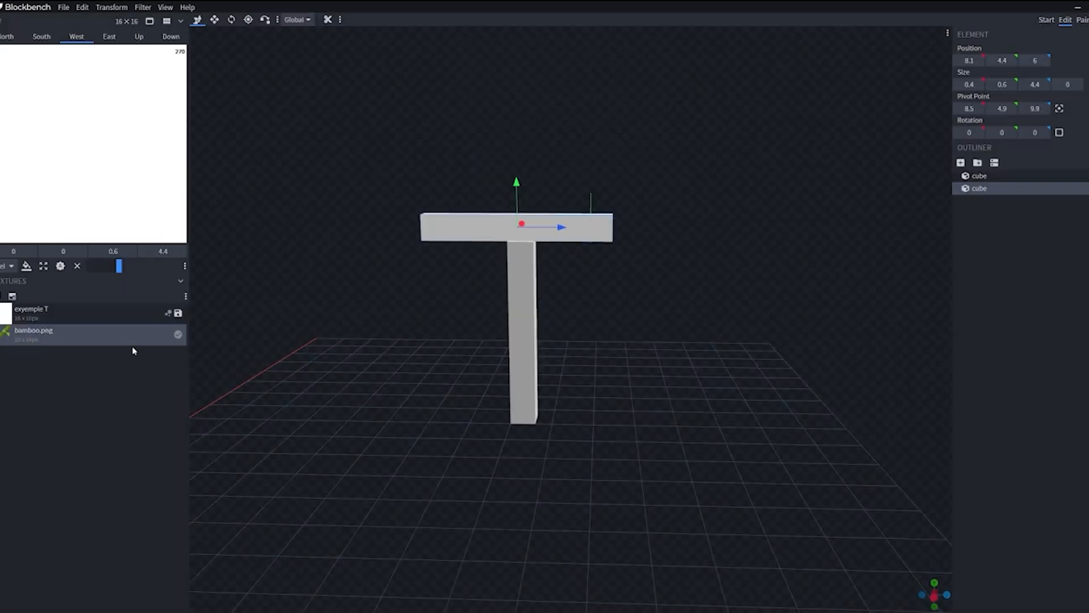
{"action": "left_click", "coordinate": [77, 311]}
{"action": "left_click_drag", "start_coordinate": [29, 317], "coordinate": [487, 244]}
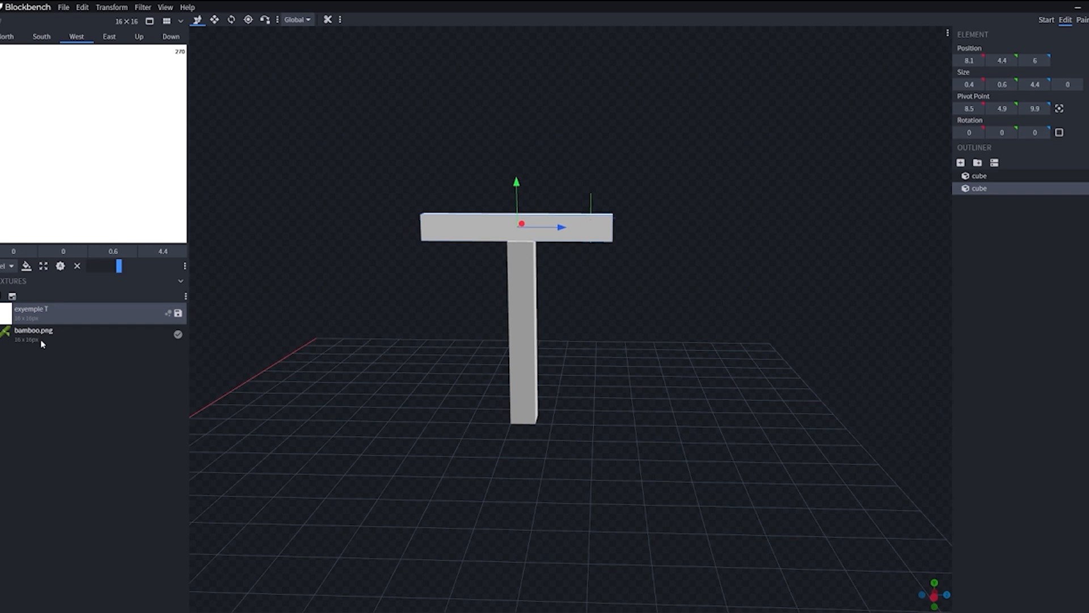
Step: Apply the bamboo.png texture to the T's vertical cube and select that cube
{"action": "left_click_drag", "start_coordinate": [29, 340], "coordinate": [977, 195]}
{"action": "left_click", "coordinate": [523, 329]}
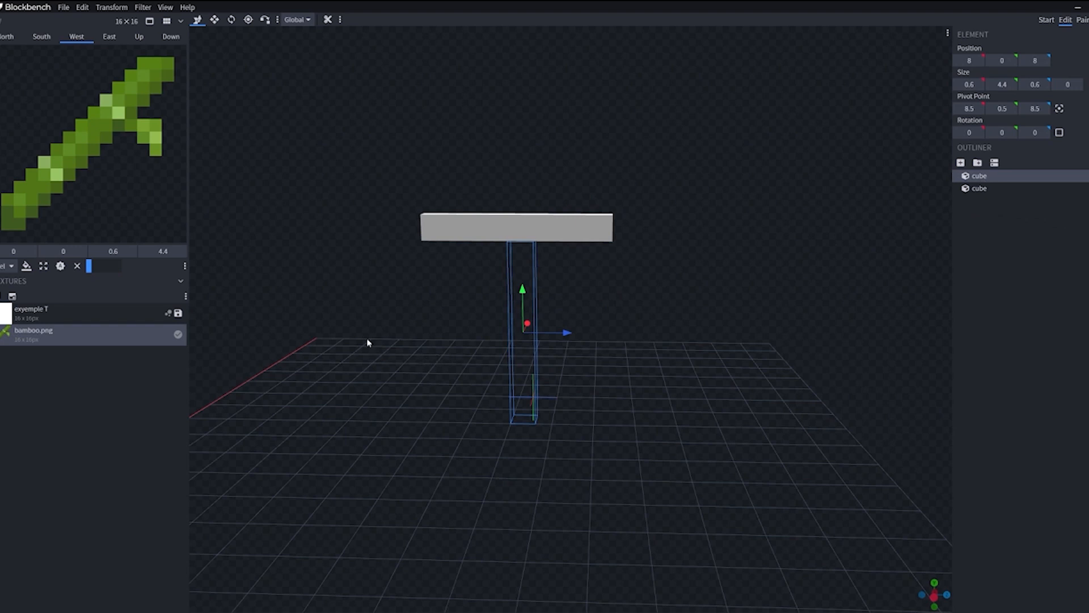
{"action": "left_click_drag", "start_coordinate": [555, 336], "coordinate": [255, 333]}
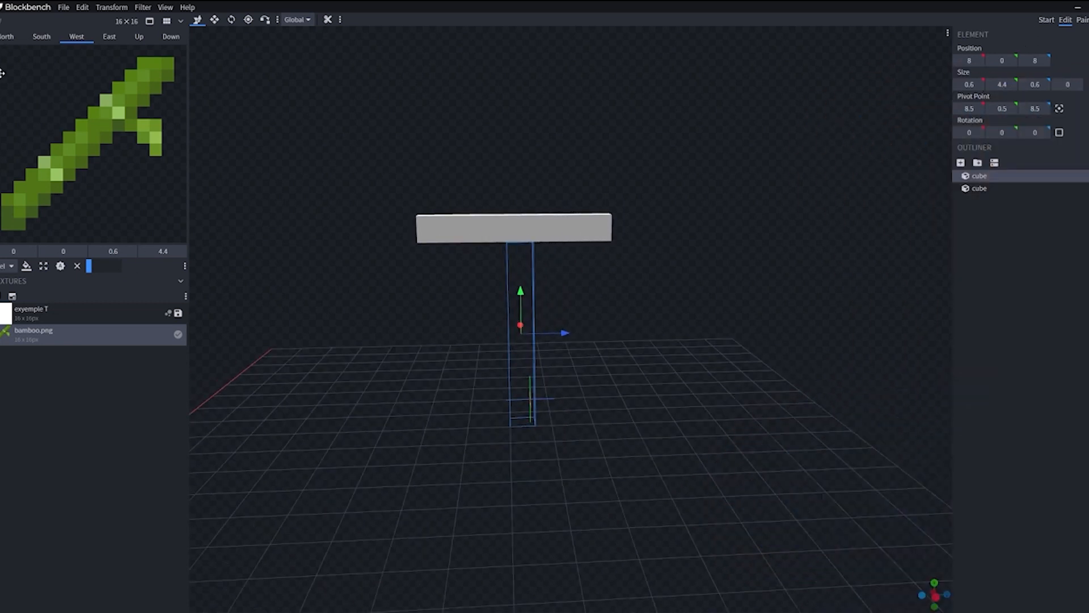
Step: Set the vertical cube's West face UV to position 5, 8 and size 2 × 2, and apply it to all faces
{"action": "left_click_drag", "start_coordinate": [0, 67], "coordinate": [75, 148]}
{"action": "left_click_drag", "start_coordinate": [593, 260], "coordinate": [329, 410]}
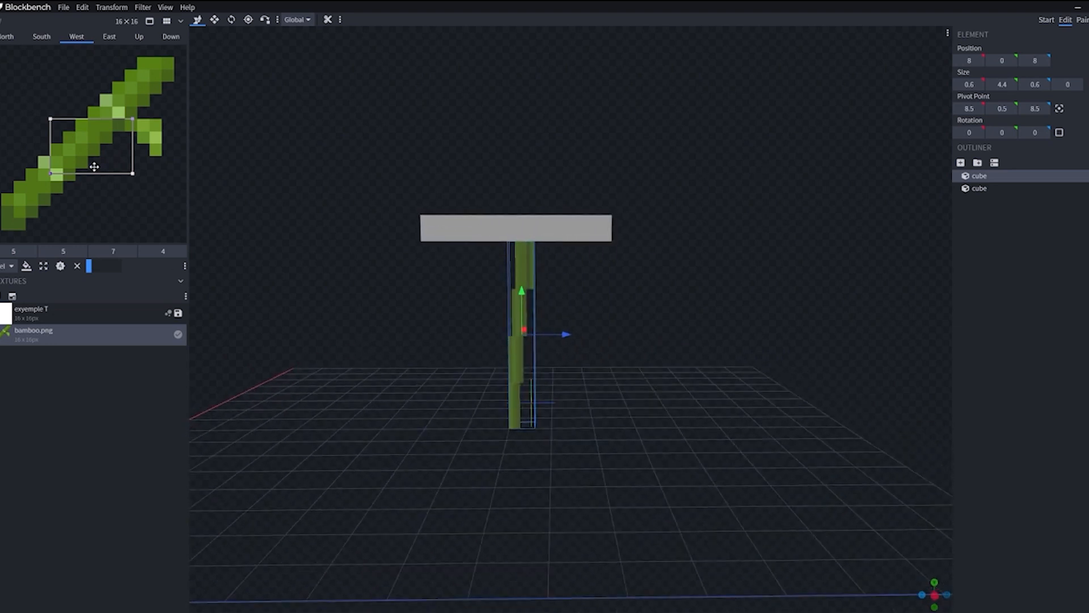
{"action": "left_click_drag", "start_coordinate": [52, 121], "coordinate": [51, 144]}
{"action": "left_click_drag", "start_coordinate": [132, 164], "coordinate": [72, 163]}
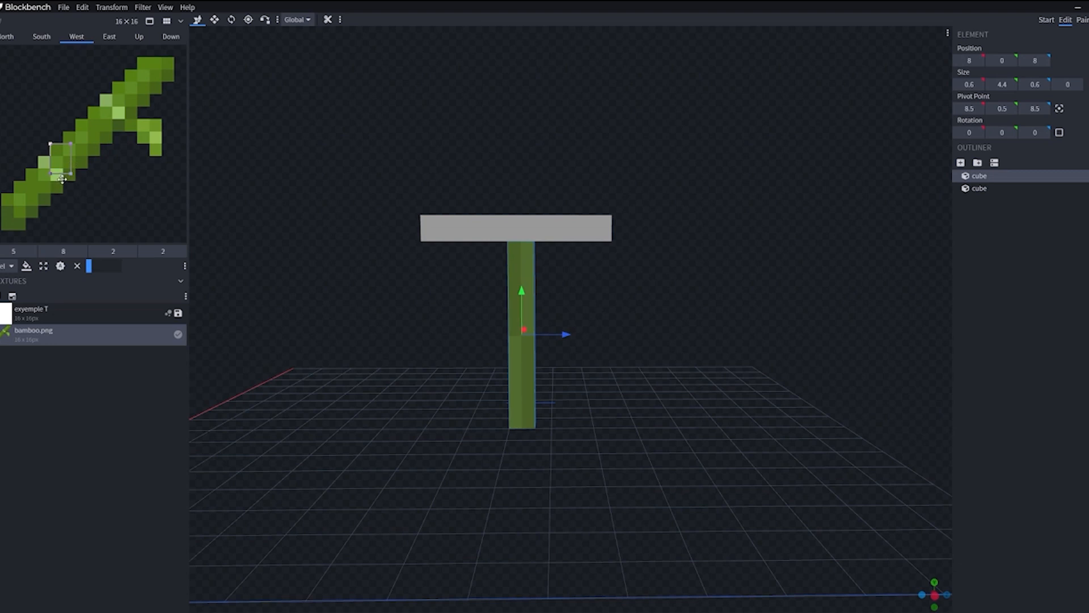
{"action": "left_click", "coordinate": [27, 266]}
{"action": "mouse_move", "coordinate": [284, 295]}
{"action": "left_mouse_down"}
{"action": "mouse_move", "coordinate": [362, 306]}
{"action": "mouse_move", "coordinate": [829, 297]}
{"action": "mouse_move", "coordinate": [843, 172]}
{"action": "mouse_move", "coordinate": [624, 255]}
{"action": "mouse_move", "coordinate": [351, 280]}
{"action": "left_mouse_up"}
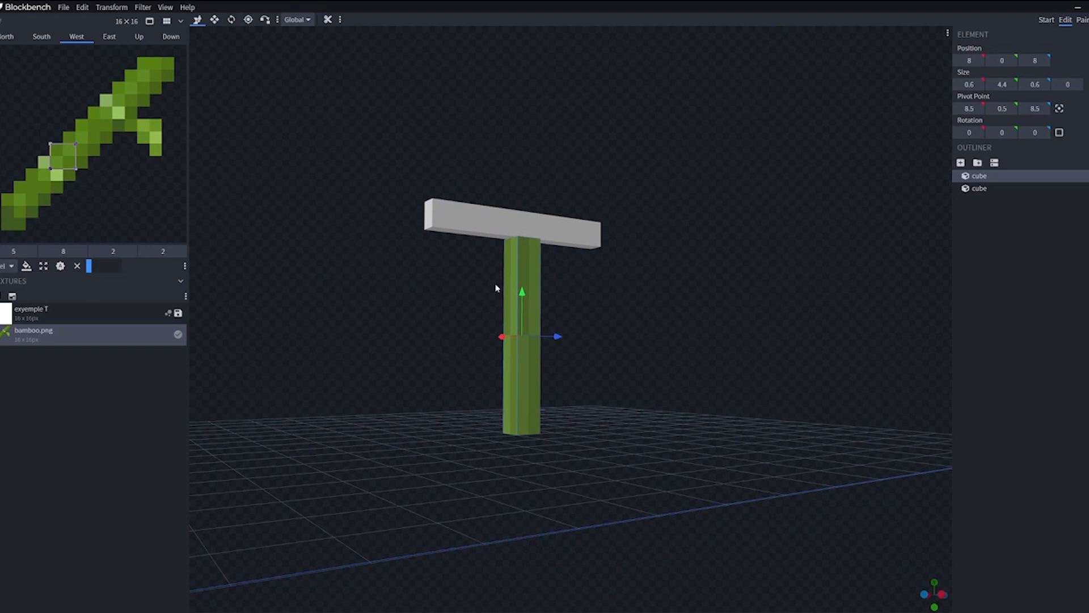
Step: Reset the West face UV to automatic size, reshape it to 1 × 4 at position 7, 6, and apply it to all faces
{"action": "left_click", "coordinate": [44, 266]}
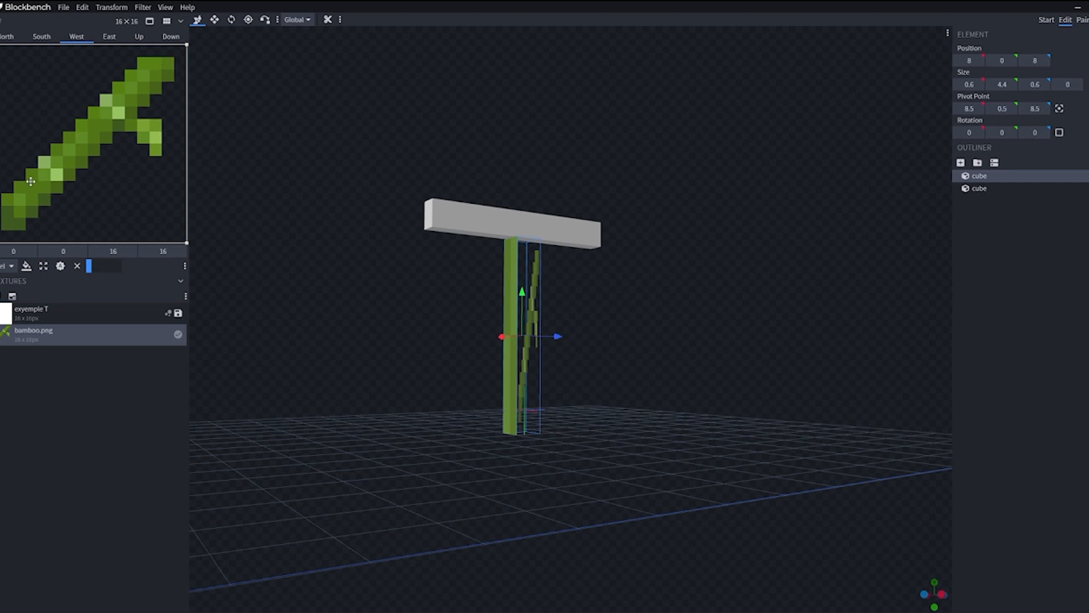
{"action": "left_click", "coordinate": [61, 267]}
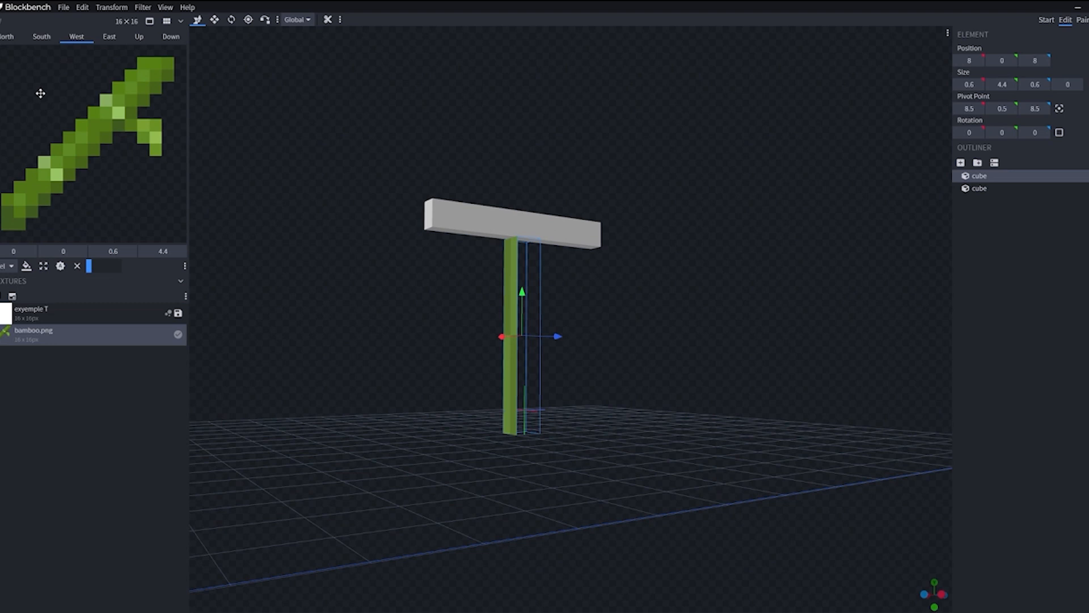
{"action": "left_click_drag", "start_coordinate": [5, 79], "coordinate": [75, 142]}
{"action": "left_click_drag", "start_coordinate": [84, 181], "coordinate": [89, 169]}
{"action": "left_click", "coordinate": [25, 268]}
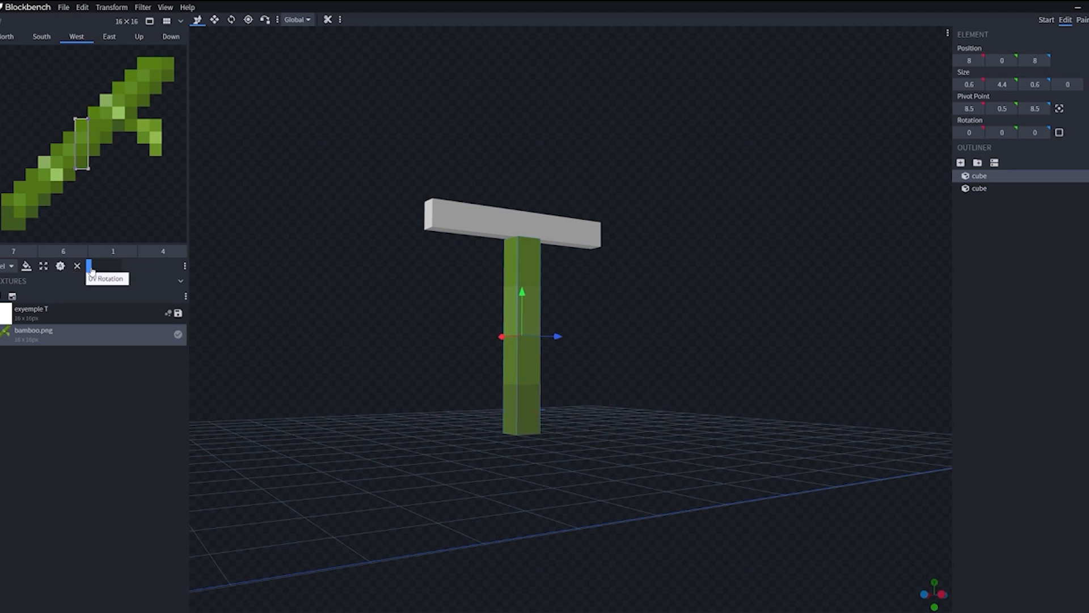
Step: Test UV rotations of 90 and 180 degrees on the vertical cube's West face, returning the rotation to 0
{"action": "mouse_move", "coordinate": [93, 268]}
{"action": "left_mouse_down"}
{"action": "mouse_move", "coordinate": [119, 271]}
{"action": "mouse_move", "coordinate": [97, 272]}
{"action": "left_mouse_up"}
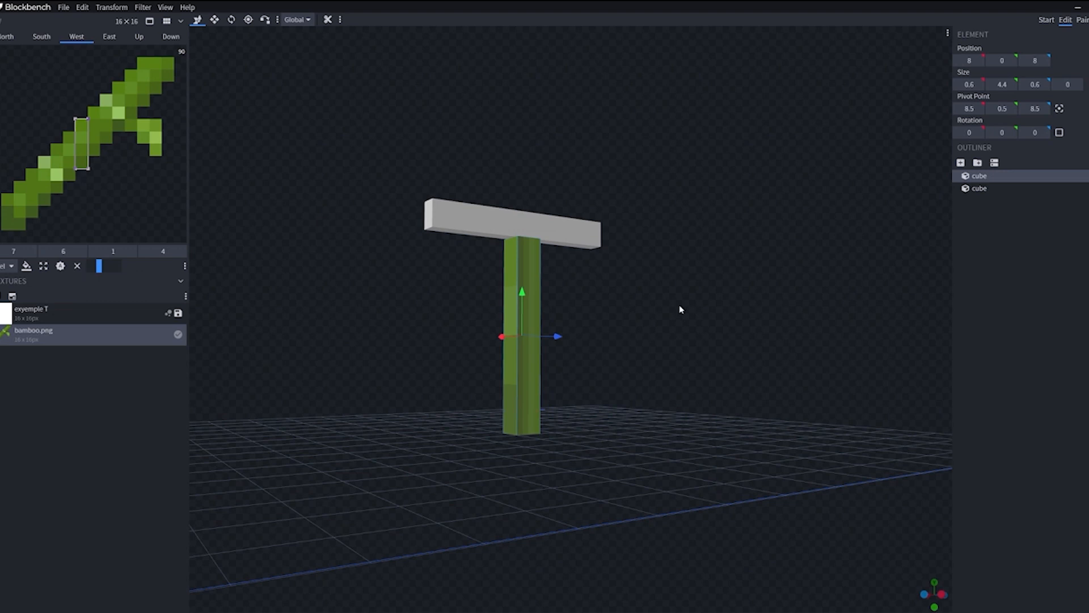
{"action": "left_click_drag", "start_coordinate": [681, 309], "coordinate": [603, 358]}
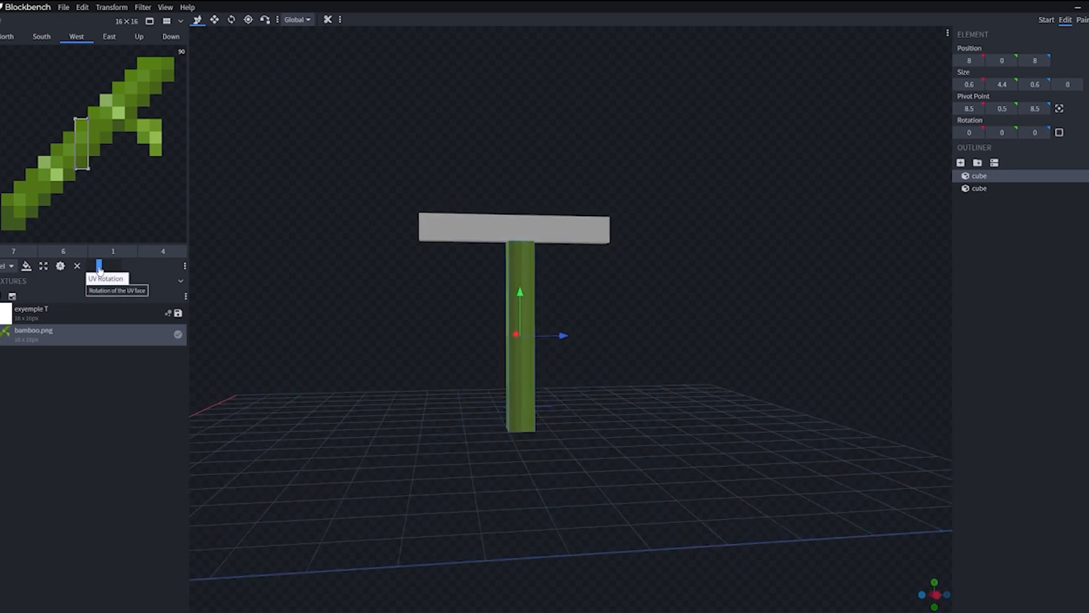
{"action": "left_click_drag", "start_coordinate": [104, 269], "coordinate": [111, 269]}
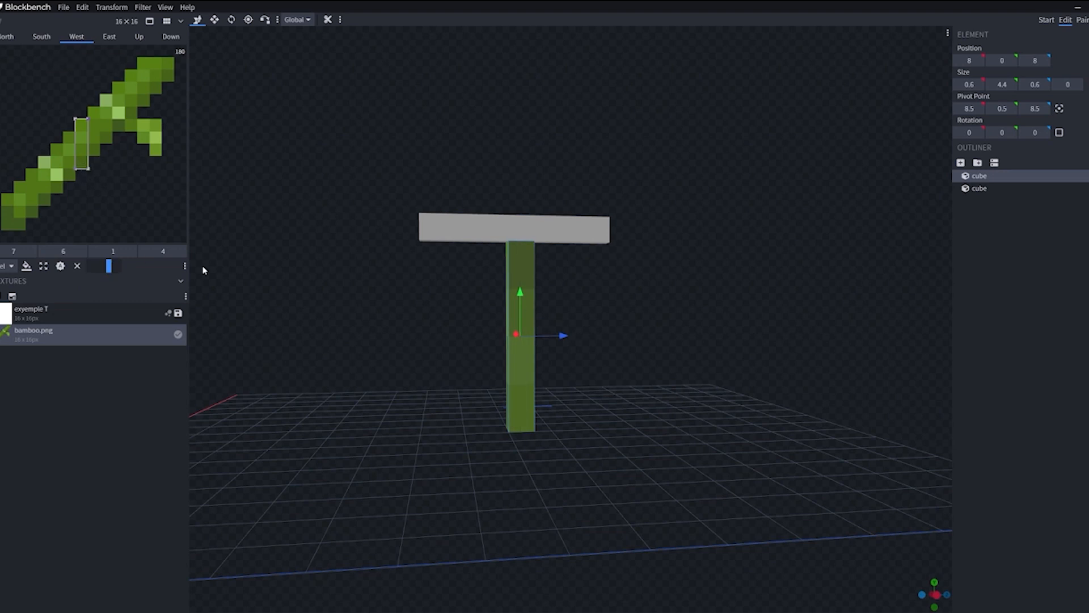
{"action": "left_click_drag", "start_coordinate": [109, 266], "coordinate": [89, 266]}
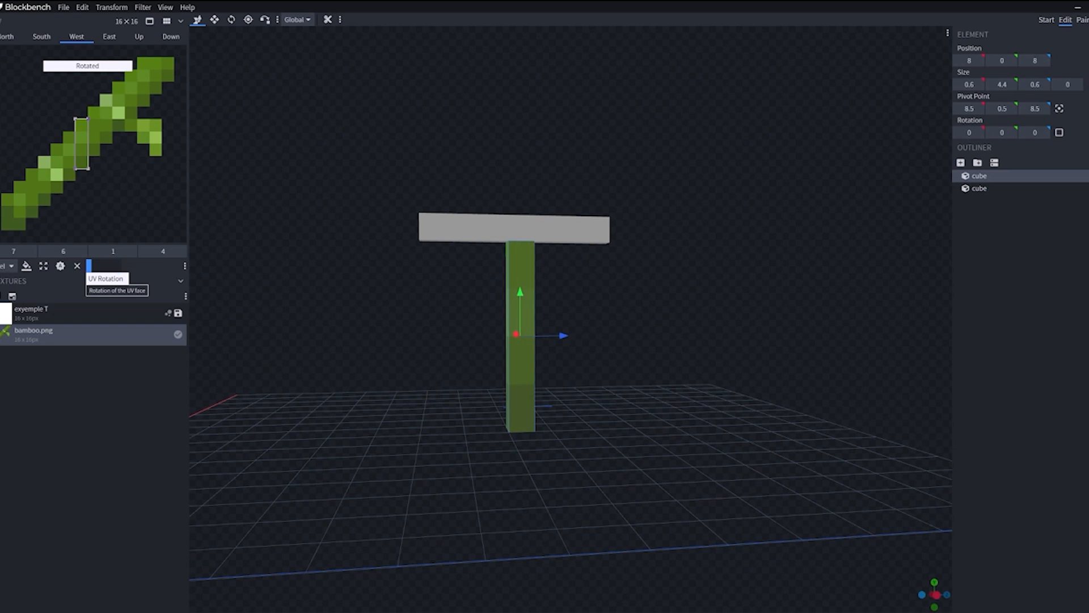
Step: Examine the vertical cube's bamboo-textured sides from several angles to match them with the West, South and North faces
{"action": "left_click_drag", "start_coordinate": [510, 450], "coordinate": [660, 408]}
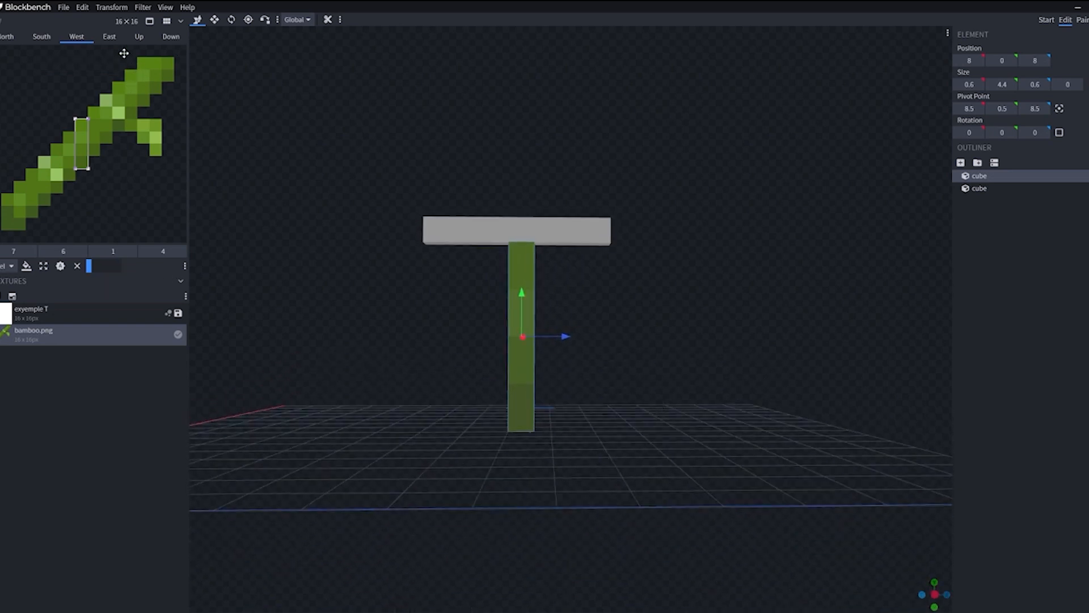
{"action": "left_click_drag", "start_coordinate": [351, 244], "coordinate": [448, 229]}
{"action": "left_click", "coordinate": [42, 36]}
{"action": "left_click_drag", "start_coordinate": [363, 227], "coordinate": [232, 198]}
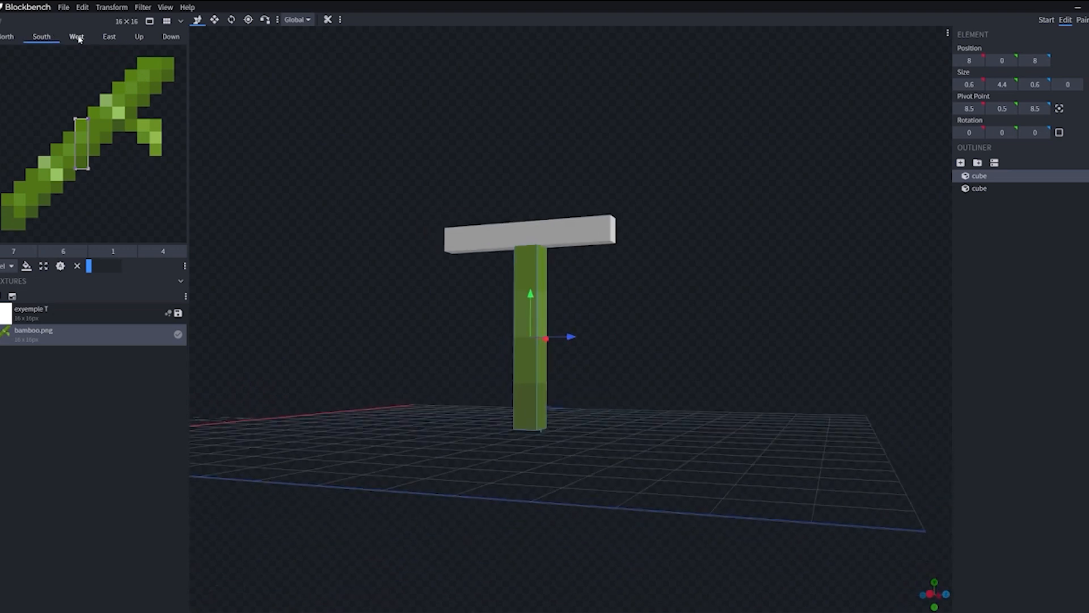
{"action": "left_click", "coordinate": [9, 38]}
{"action": "left_click_drag", "start_coordinate": [449, 303], "coordinate": [646, 311]}
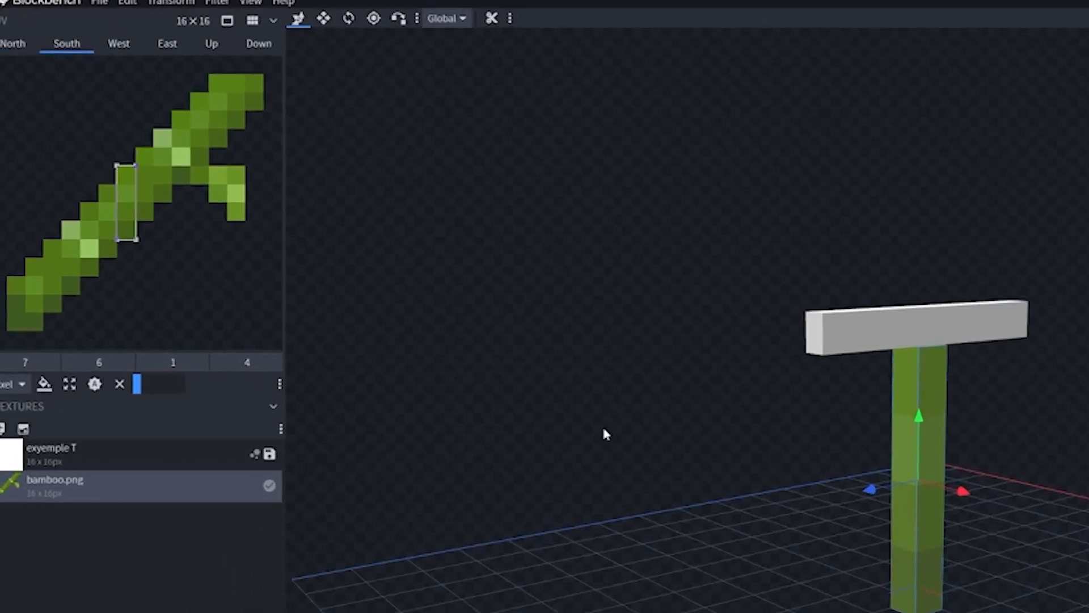
{"action": "left_click_drag", "start_coordinate": [606, 434], "coordinate": [786, 483]}
{"action": "left_click_drag", "start_coordinate": [836, 536], "coordinate": [864, 485]}
{"action": "left_click_drag", "start_coordinate": [764, 433], "coordinate": [743, 406]}
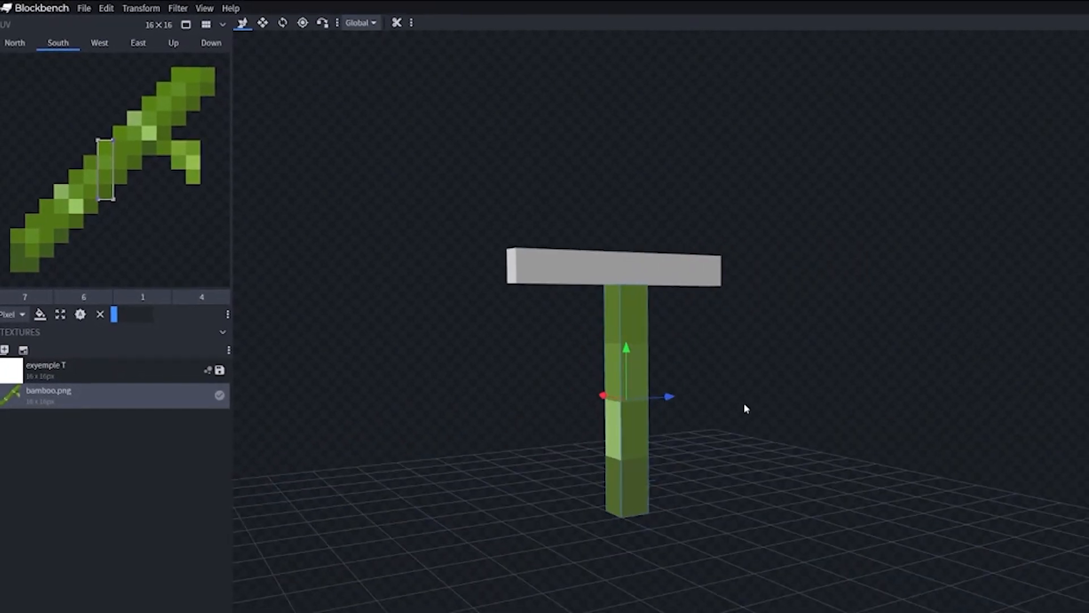
Step: Place the vertical cube's North face UV at position 6, 7 with size 1 × 4 and apply it to all faces
{"action": "left_click", "coordinate": [17, 50]}
{"action": "left_click_drag", "start_coordinate": [454, 369], "coordinate": [596, 369]}
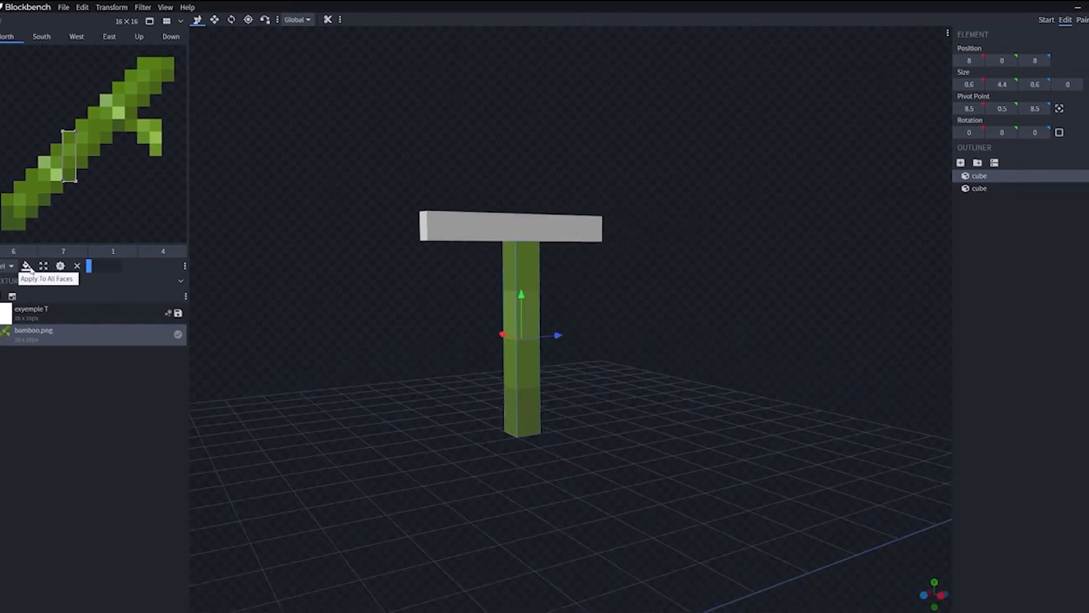
{"action": "left_click", "coordinate": [26, 266]}
{"action": "left_click_drag", "start_coordinate": [671, 422], "coordinate": [556, 397]}
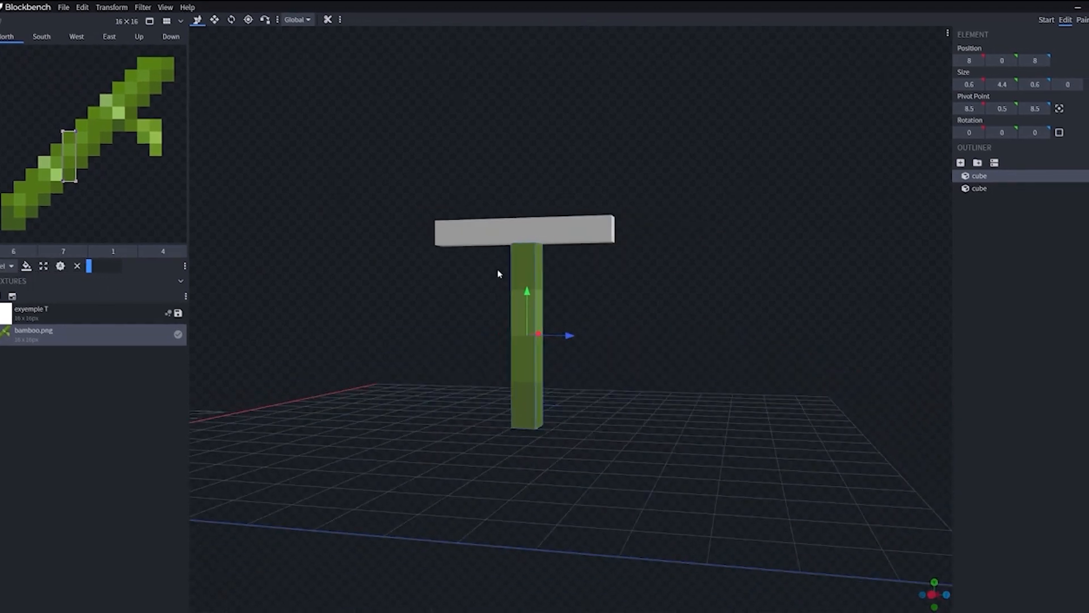
Step: Reshape the vertical cube's Down face UV to 2 × 2 and place it at position 1, 13
{"action": "left_click_drag", "start_coordinate": [712, 372], "coordinate": [669, 258]}
{"action": "scroll", "coordinate": [568, 413], "scroll_direction": "up", "scroll_amount": 3}
{"action": "left_click_drag", "start_coordinate": [568, 413], "coordinate": [532, 369]}
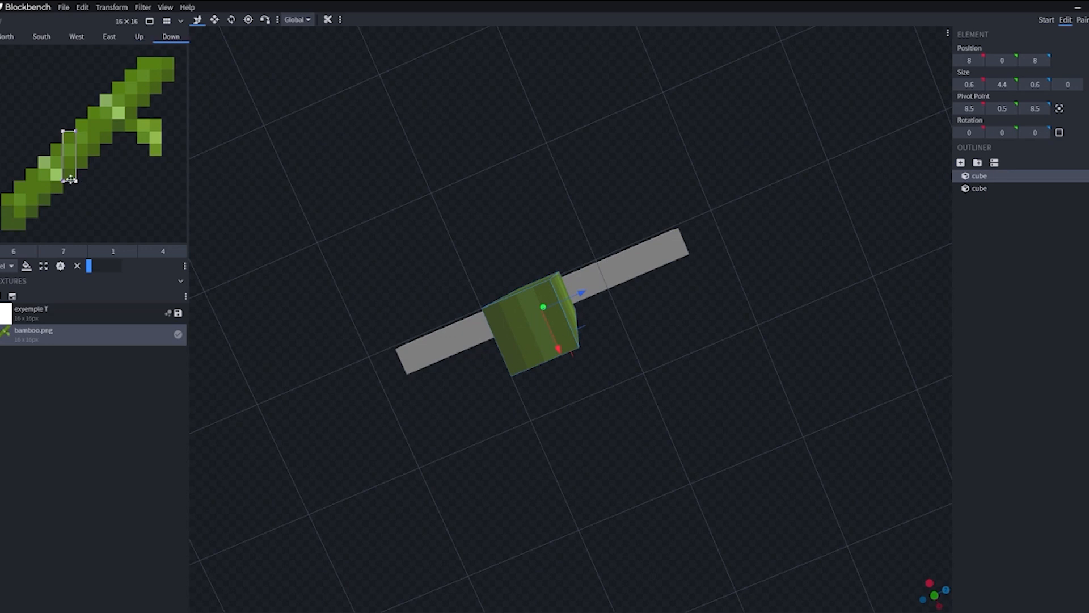
{"action": "mouse_move", "coordinate": [76, 181]}
{"action": "left_mouse_down"}
{"action": "mouse_move", "coordinate": [57, 193]}
{"action": "mouse_move", "coordinate": [78, 208]}
{"action": "mouse_move", "coordinate": [63, 182]}
{"action": "left_mouse_up"}
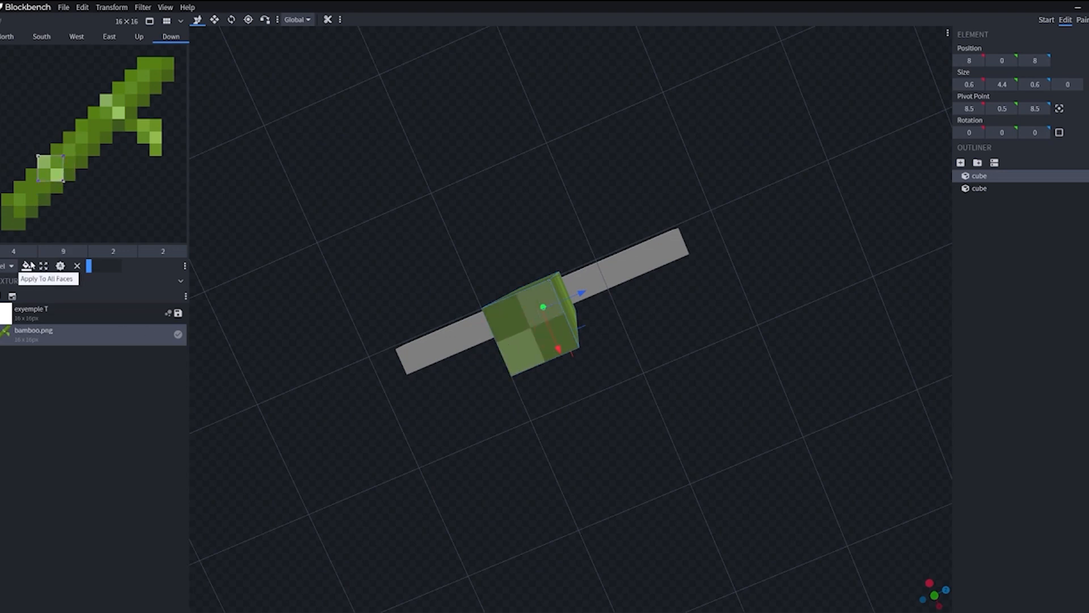
{"action": "left_click_drag", "start_coordinate": [477, 459], "coordinate": [635, 352]}
{"action": "left_click_drag", "start_coordinate": [67, 197], "coordinate": [19, 201]}
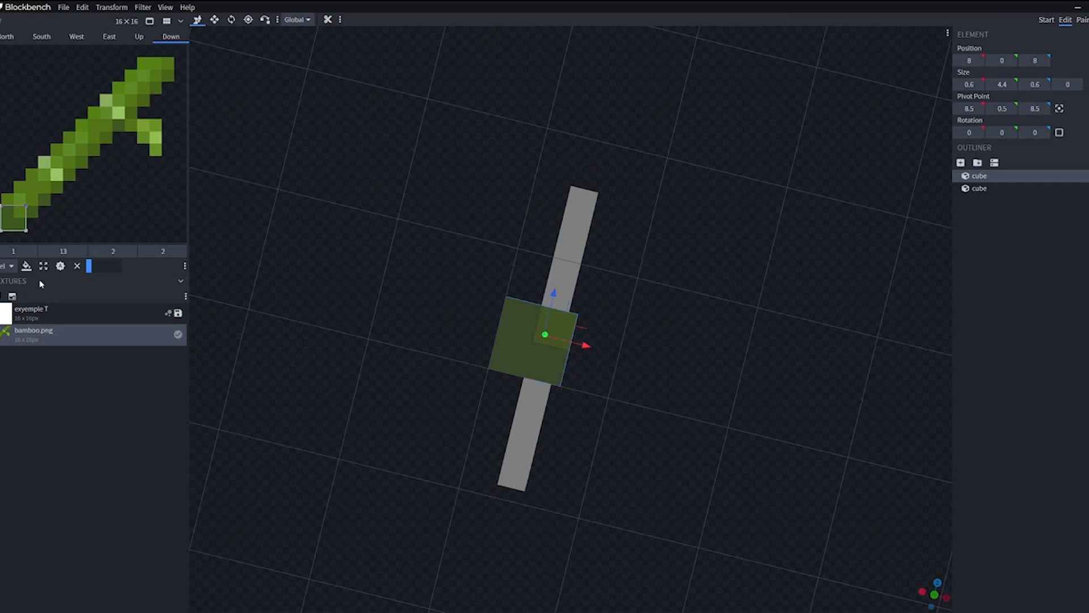
{"action": "left_click_drag", "start_coordinate": [815, 321], "coordinate": [423, 412]}
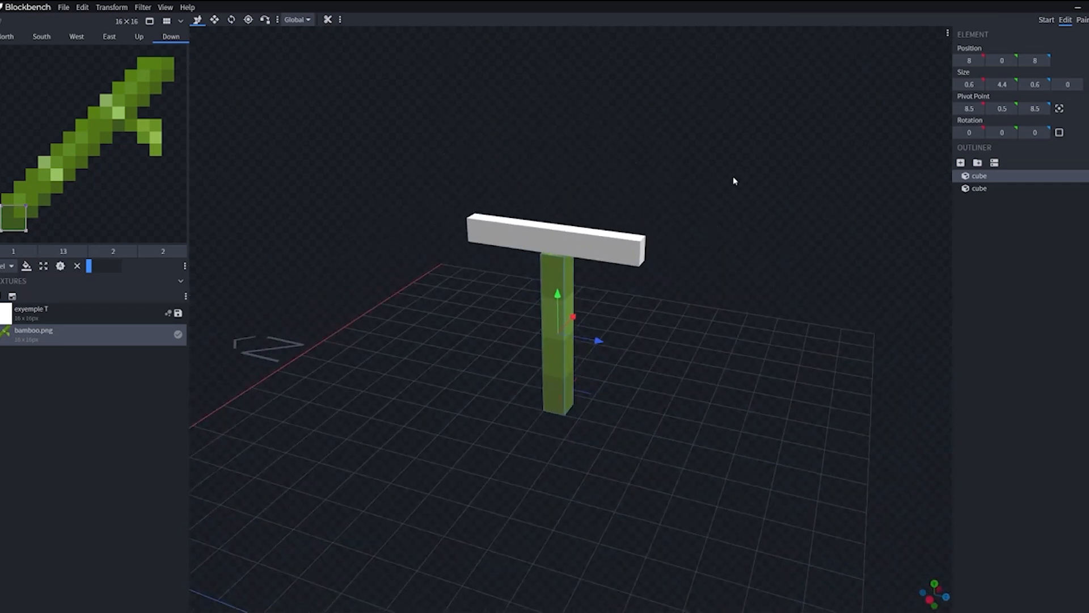
{"action": "left_click_drag", "start_coordinate": [707, 330], "coordinate": [770, 330]}
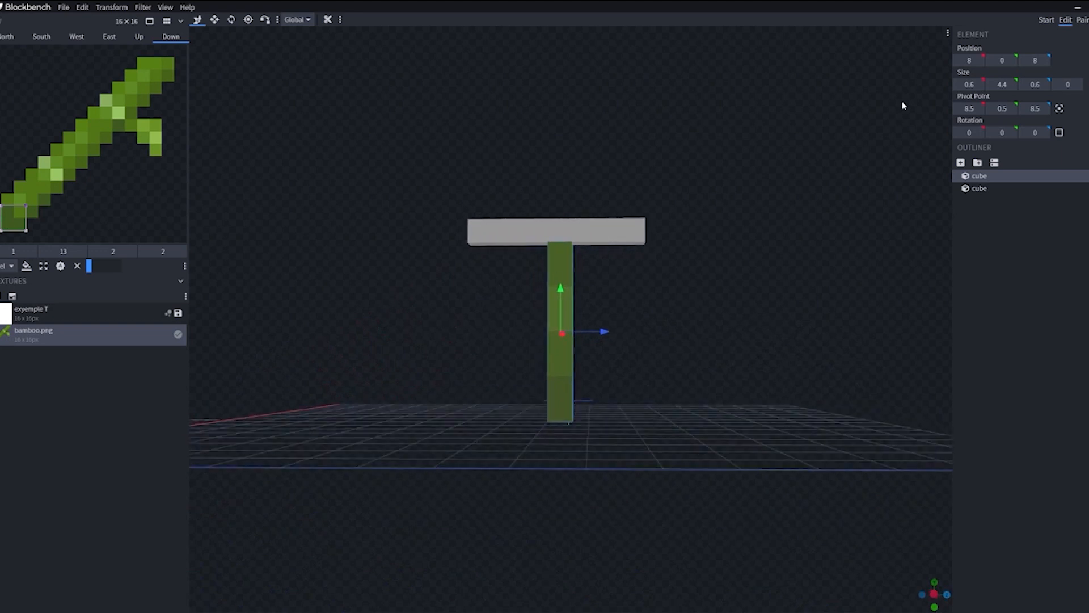
Step: Switch to Paint mode, select the T's horizontal cube and set the paint colour to red #e31c1c
{"action": "left_click", "coordinate": [1082, 22]}
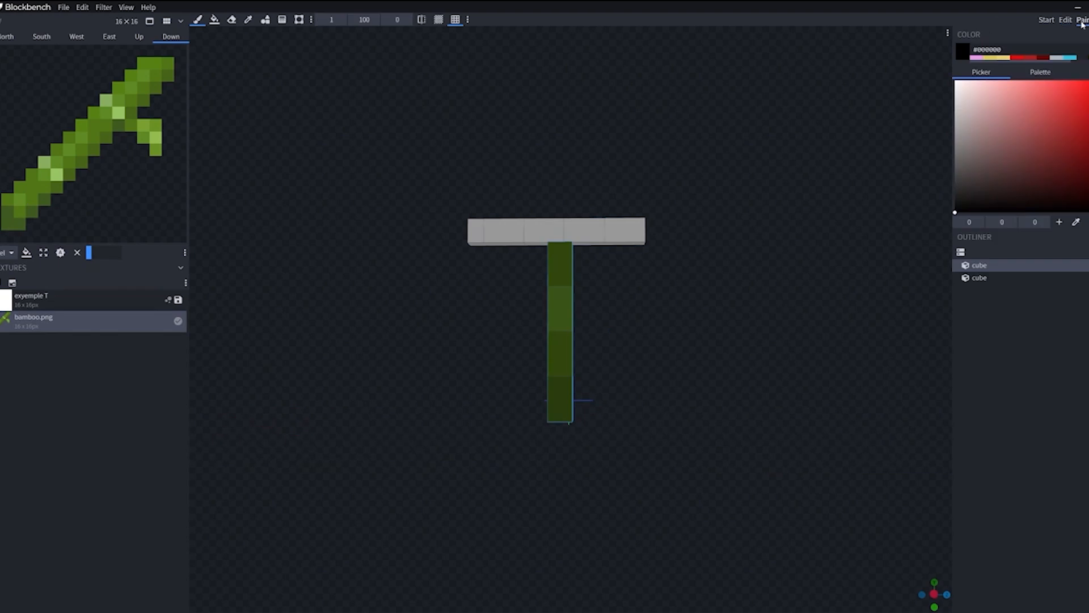
{"action": "left_click_drag", "start_coordinate": [778, 244], "coordinate": [777, 312]}
{"action": "left_click_drag", "start_coordinate": [792, 366], "coordinate": [786, 388]}
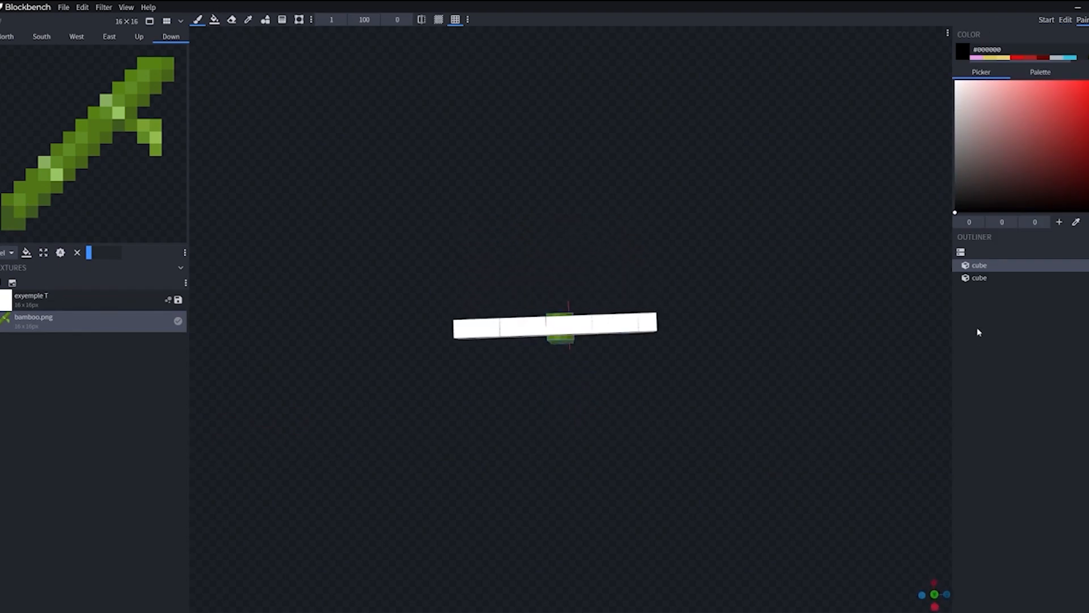
{"action": "left_click", "coordinate": [997, 279]}
{"action": "mouse_move", "coordinate": [686, 309]}
{"action": "left_mouse_down"}
{"action": "mouse_move", "coordinate": [705, 272]}
{"action": "mouse_move", "coordinate": [683, 305]}
{"action": "left_mouse_up"}
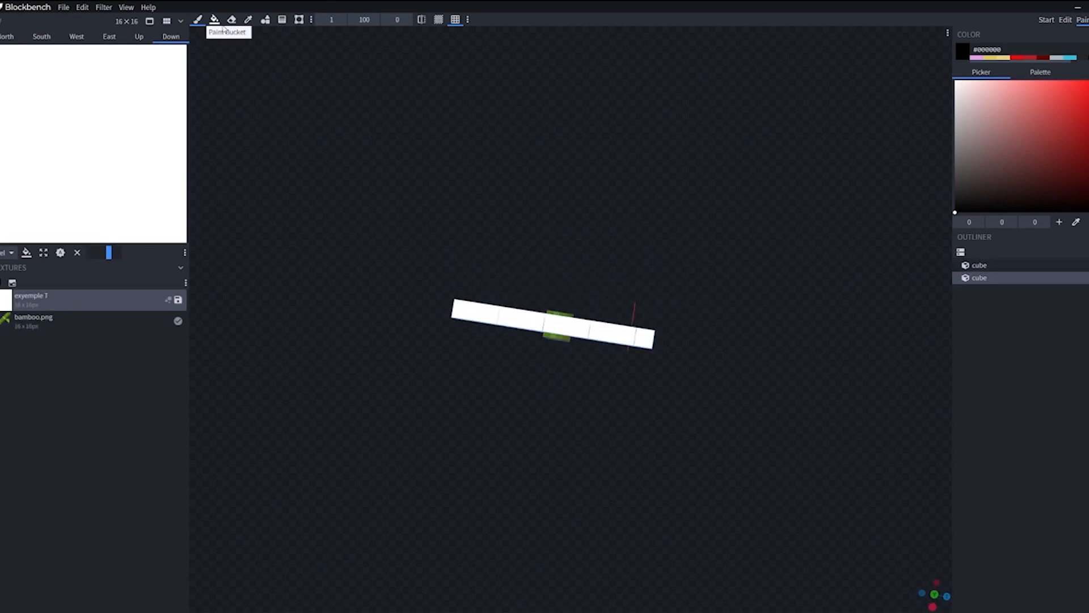
{"action": "left_click_drag", "start_coordinate": [1074, 115], "coordinate": [1088, 94]}
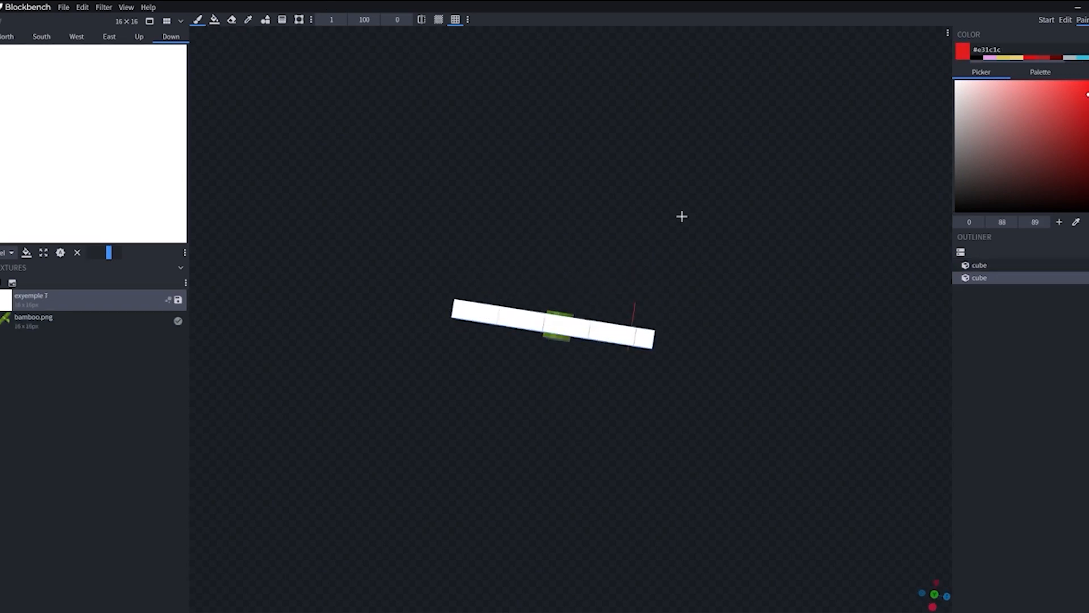
Step: Brush red pixels onto the horizontal cube's top and along its West side, undoing one stroke and repainting it
{"action": "left_click", "coordinate": [498, 314]}
{"action": "left_click_drag", "start_coordinate": [313, 262], "coordinate": [343, 163]}
{"action": "left_click", "coordinate": [510, 250]}
{"action": "left_click_drag", "start_coordinate": [594, 380], "coordinate": [650, 285]}
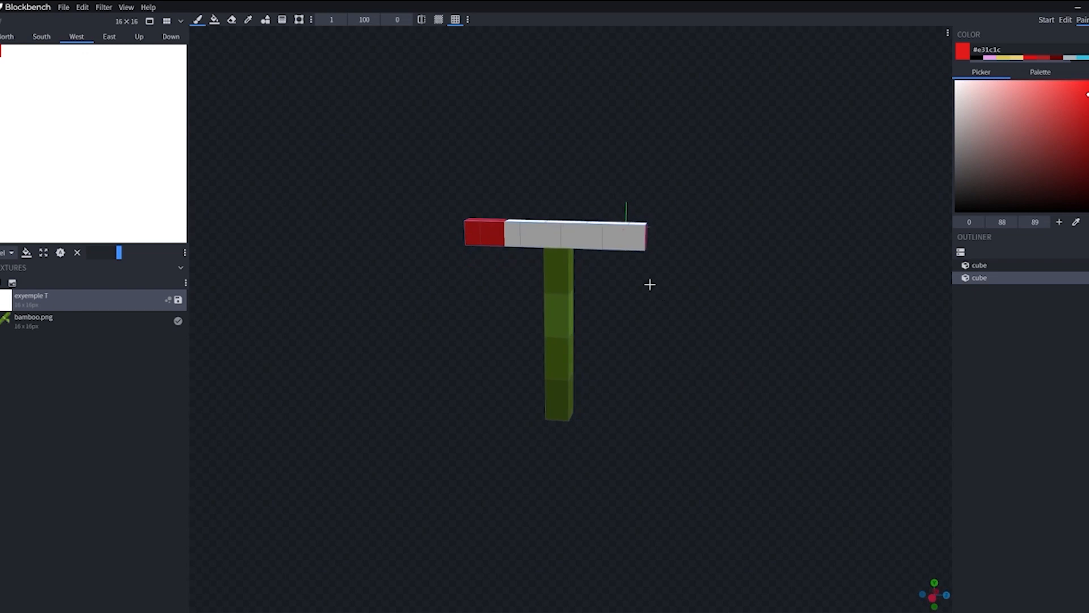
{"action": "left_click", "coordinate": [628, 233]}
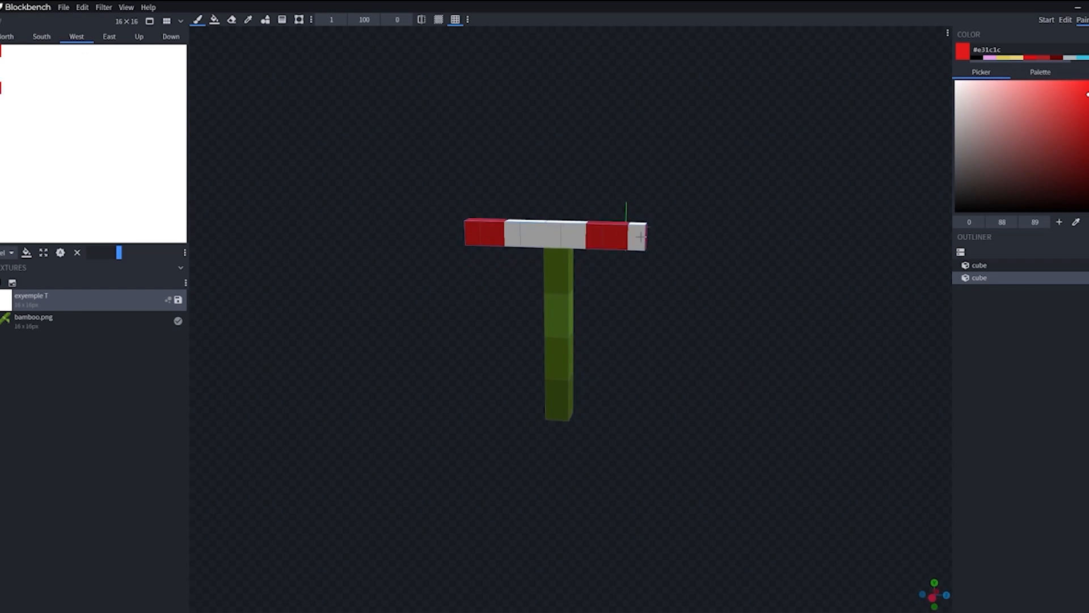
{"action": "left_click", "coordinate": [547, 236]}
{"action": "key", "text": "ctrl+z"}
{"action": "left_click", "coordinate": [542, 236]}
{"action": "left_click", "coordinate": [568, 238]}
{"action": "left_click_drag", "start_coordinate": [649, 236], "coordinate": [507, 240]}
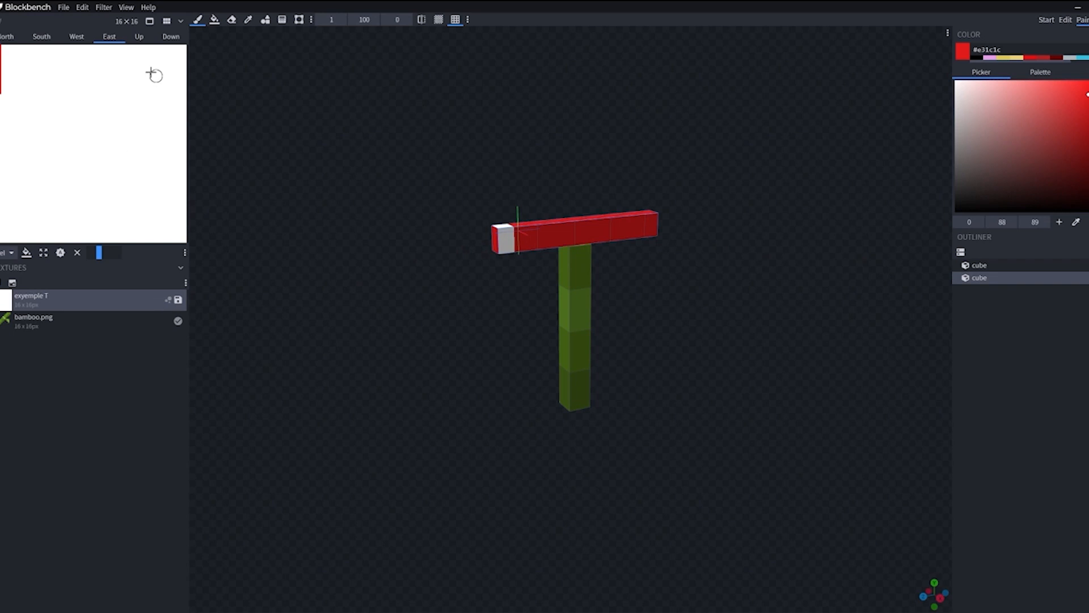
Step: In Edit mode, enlarge the horizontal cube's East face UV to 16 × 16 at position 0, 0 and apply it to all faces
{"action": "left_click", "coordinate": [1066, 20]}
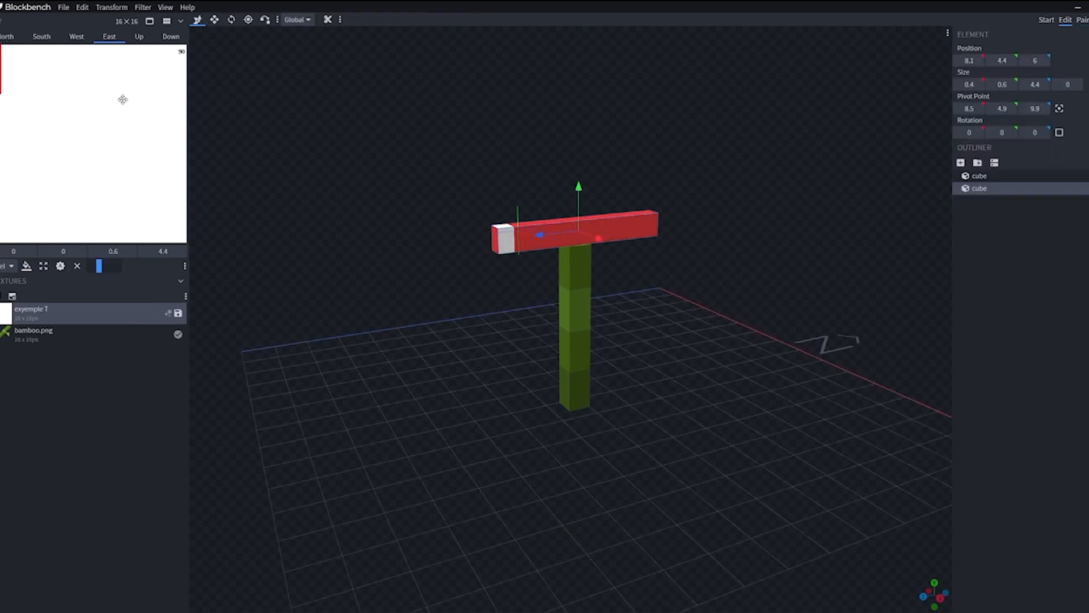
{"action": "left_click_drag", "start_coordinate": [6, 67], "coordinate": [2, 46]}
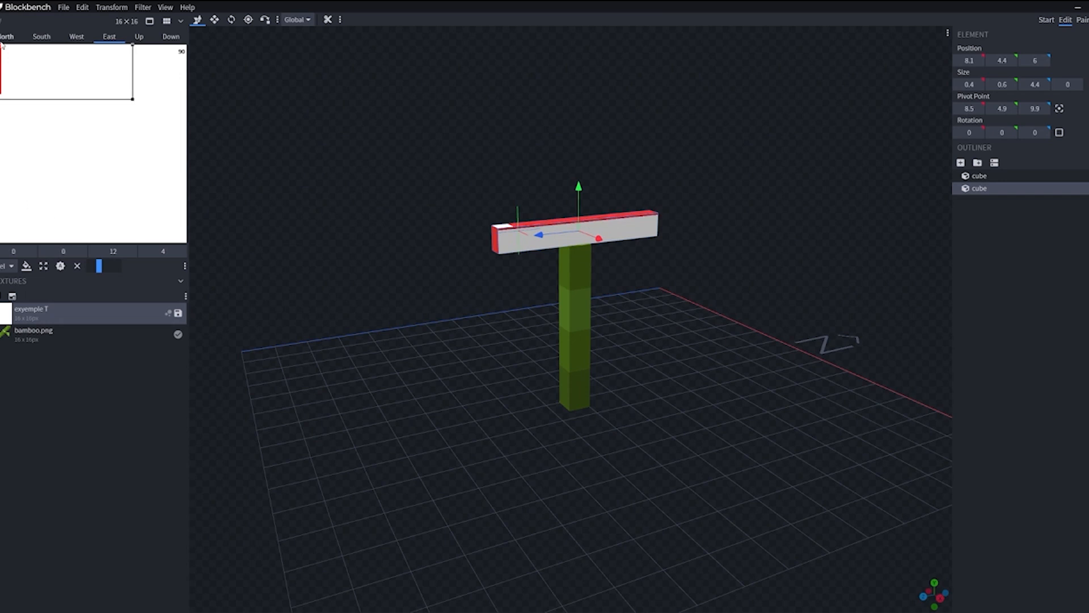
{"action": "left_click", "coordinate": [26, 266]}
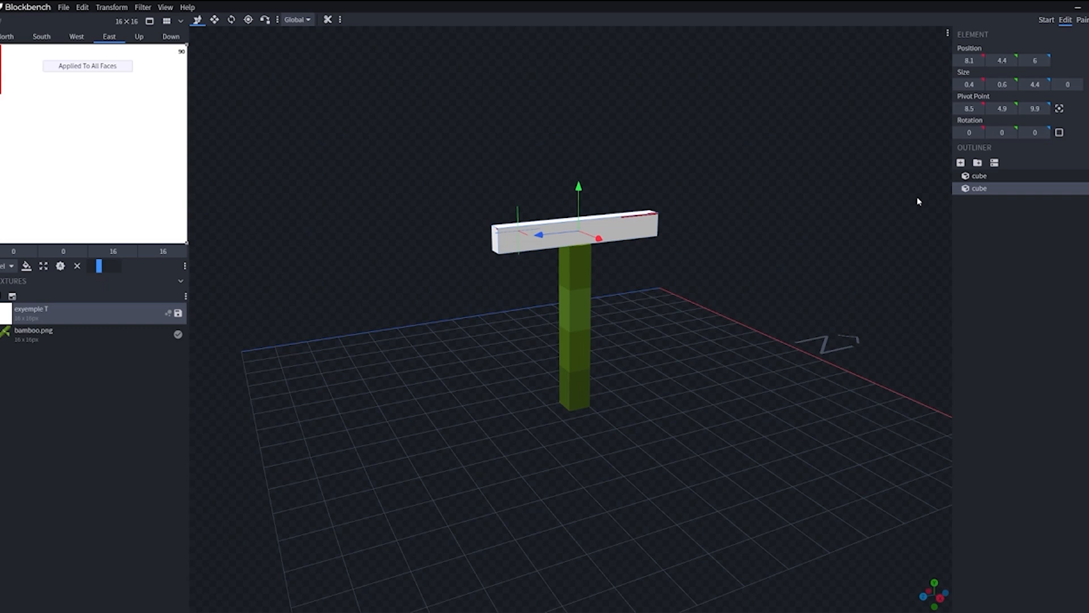
{"action": "left_click", "coordinate": [980, 176]}
{"action": "left_click", "coordinate": [980, 188]}
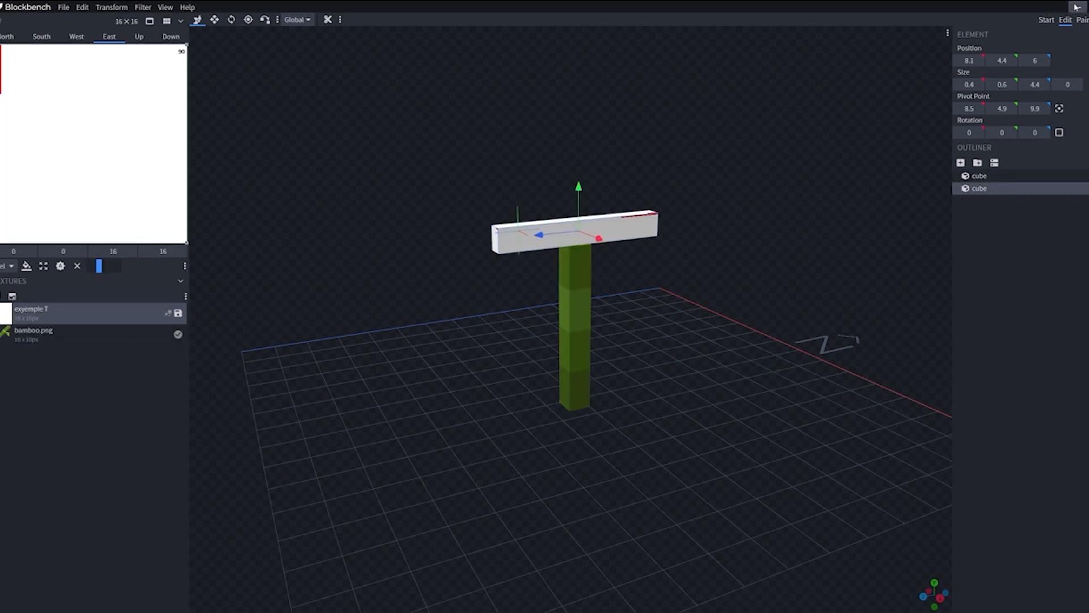
Step: Return to Paint mode and paint a red letter L on the horizontal cube's Up face
{"action": "left_click", "coordinate": [1081, 20]}
{"action": "mouse_move", "coordinate": [875, 217]}
{"action": "left_mouse_down"}
{"action": "mouse_move", "coordinate": [725, 309]}
{"action": "mouse_move", "coordinate": [766, 227]}
{"action": "mouse_move", "coordinate": [759, 324]}
{"action": "left_mouse_up"}
{"action": "scroll", "coordinate": [683, 355], "scroll_direction": "up", "scroll_amount": 5}
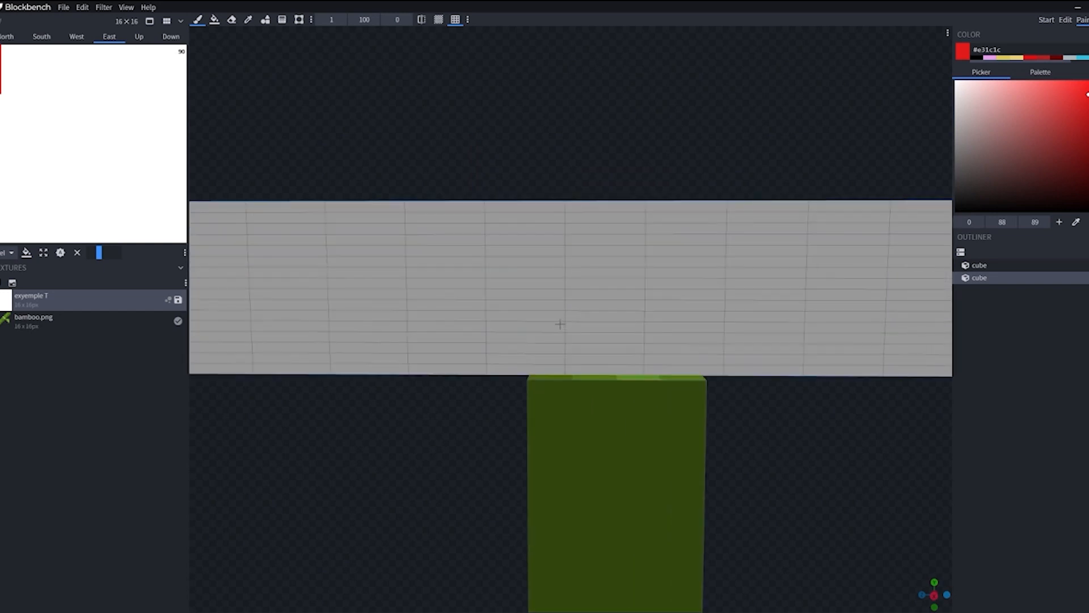
{"action": "scroll", "coordinate": [560, 324], "scroll_direction": "up", "scroll_amount": 3}
{"action": "scroll", "coordinate": [451, 349], "scroll_direction": "down", "scroll_amount": 3}
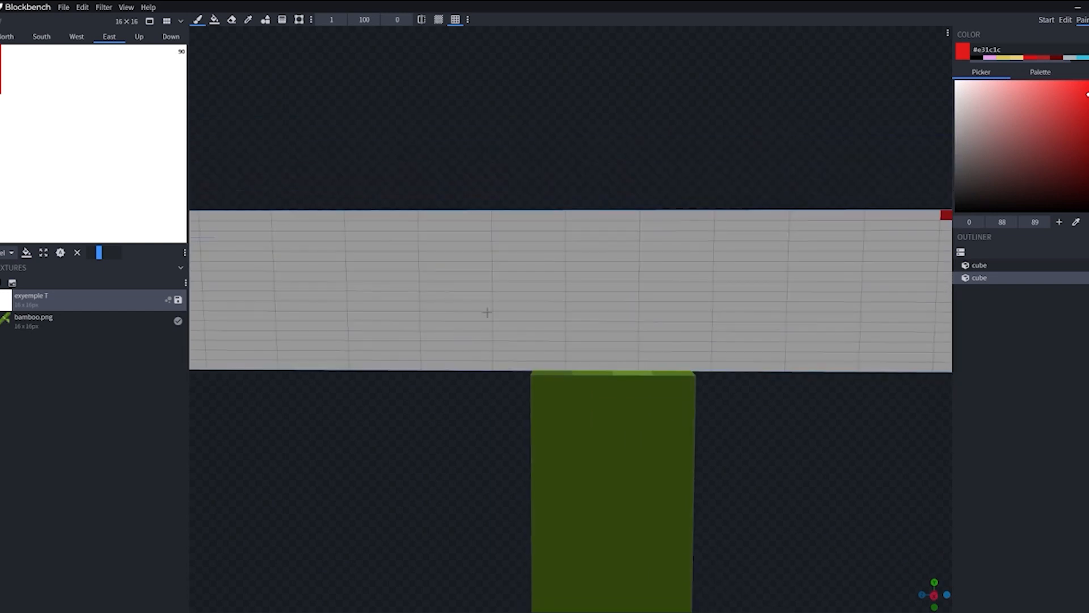
{"action": "scroll", "coordinate": [502, 268], "scroll_direction": "up", "scroll_amount": 2}
{"action": "scroll", "coordinate": [454, 397], "scroll_direction": "down", "scroll_amount": 2}
{"action": "left_click_drag", "start_coordinate": [419, 454], "coordinate": [445, 484]}
{"action": "mouse_move", "coordinate": [418, 260]}
{"action": "left_mouse_down"}
{"action": "mouse_move", "coordinate": [412, 310]}
{"action": "mouse_move", "coordinate": [493, 306]}
{"action": "left_mouse_up"}
{"action": "scroll", "coordinate": [494, 307], "scroll_direction": "down", "scroll_amount": 2}
{"action": "left_click_drag", "start_coordinate": [725, 414], "coordinate": [706, 434]}
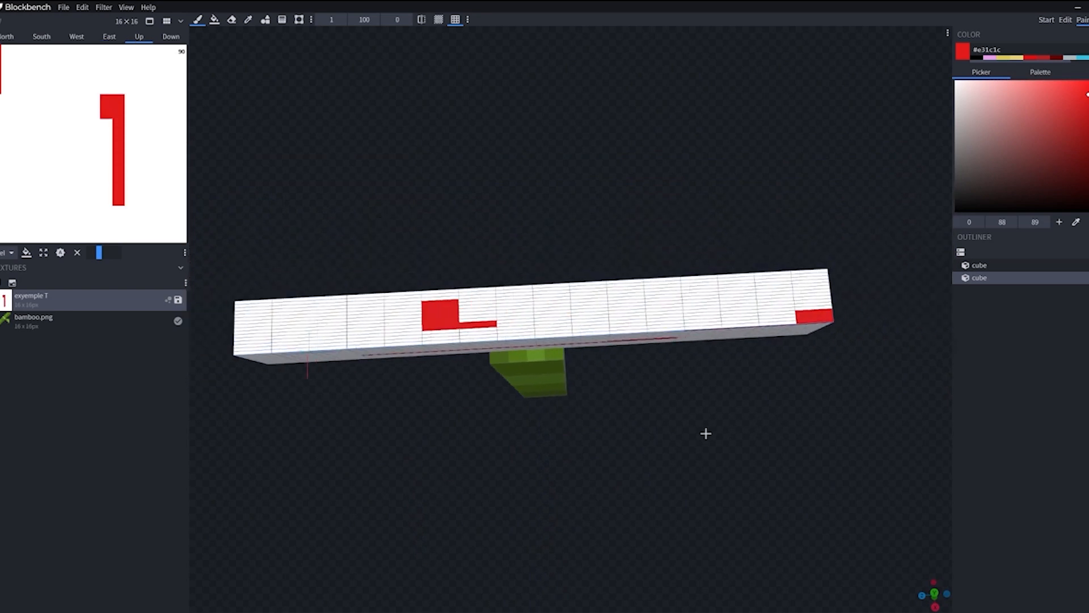
Step: Paint a red O and a second L on the horizontal cube's Up face to complete the word LOL
{"action": "mouse_move", "coordinate": [543, 303]}
{"action": "left_mouse_down"}
{"action": "mouse_move", "coordinate": [553, 324]}
{"action": "mouse_move", "coordinate": [601, 322]}
{"action": "mouse_move", "coordinate": [629, 307]}
{"action": "mouse_move", "coordinate": [560, 297]}
{"action": "mouse_move", "coordinate": [620, 291]}
{"action": "left_mouse_up"}
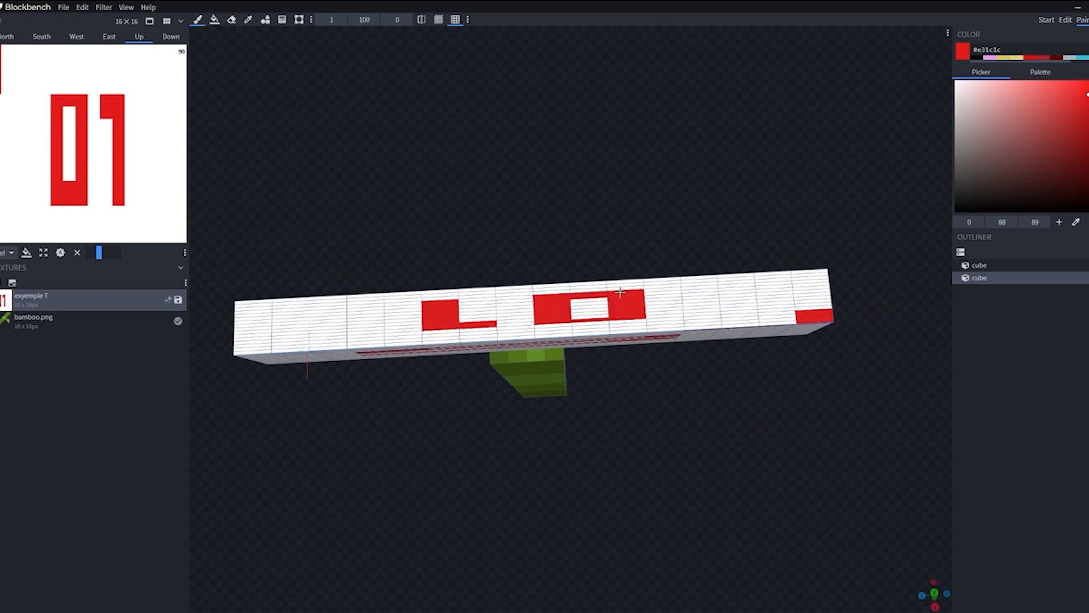
{"action": "mouse_move", "coordinate": [698, 292]}
{"action": "left_mouse_down"}
{"action": "mouse_move", "coordinate": [704, 315]}
{"action": "mouse_move", "coordinate": [791, 311]}
{"action": "mouse_move", "coordinate": [763, 313]}
{"action": "left_mouse_up"}
{"action": "scroll", "coordinate": [716, 393], "scroll_direction": "down", "scroll_amount": 3}
{"action": "left_click_drag", "start_coordinate": [716, 393], "coordinate": [603, 290]}
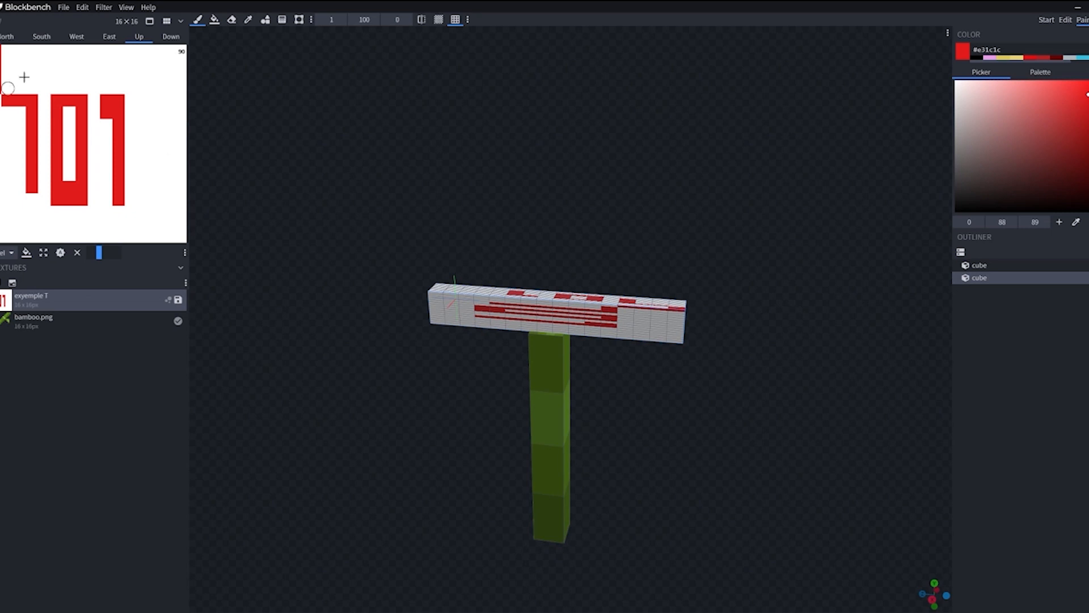
{"action": "left_click_drag", "start_coordinate": [866, 369], "coordinate": [873, 414]}
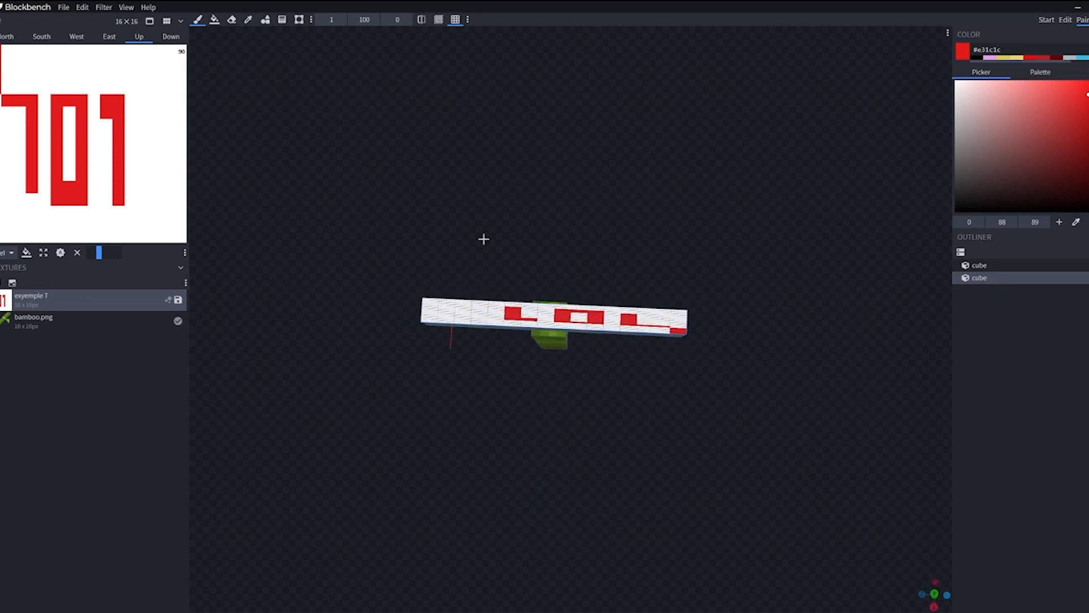
{"action": "left_click_drag", "start_coordinate": [378, 239], "coordinate": [730, 177]}
Step: In Edit mode, set the UV rotation of the horizontal cube's East and West faces to 180 degrees
{"action": "left_click", "coordinate": [1065, 19]}
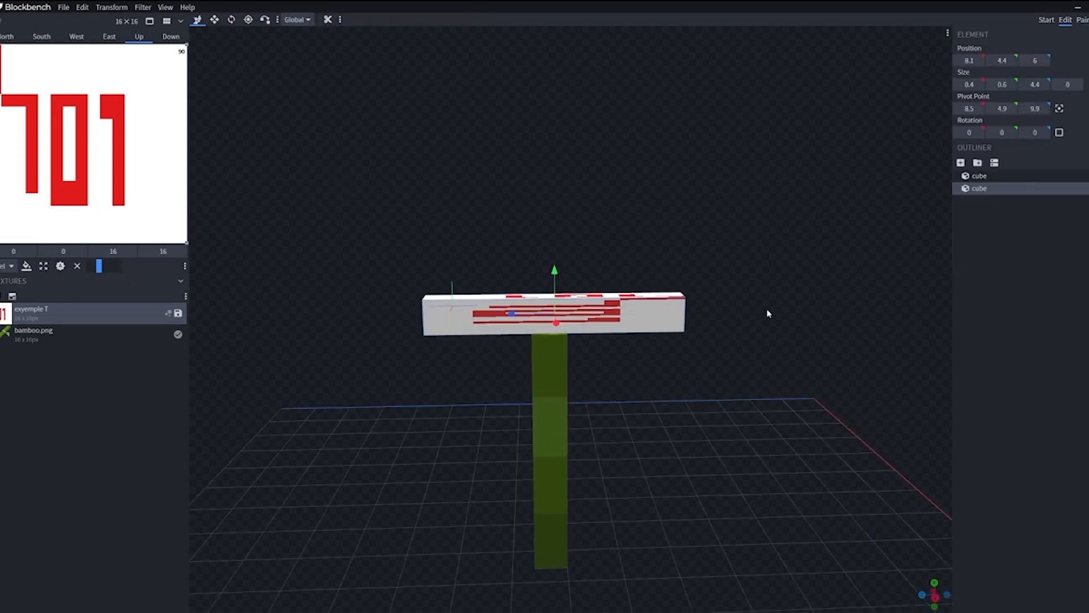
{"action": "left_click", "coordinate": [108, 265]}
{"action": "left_click", "coordinate": [99, 266]}
{"action": "left_click", "coordinate": [109, 266]}
{"action": "left_click_drag", "start_coordinate": [450, 175], "coordinate": [274, 134]}
{"action": "left_click", "coordinate": [570, 325]}
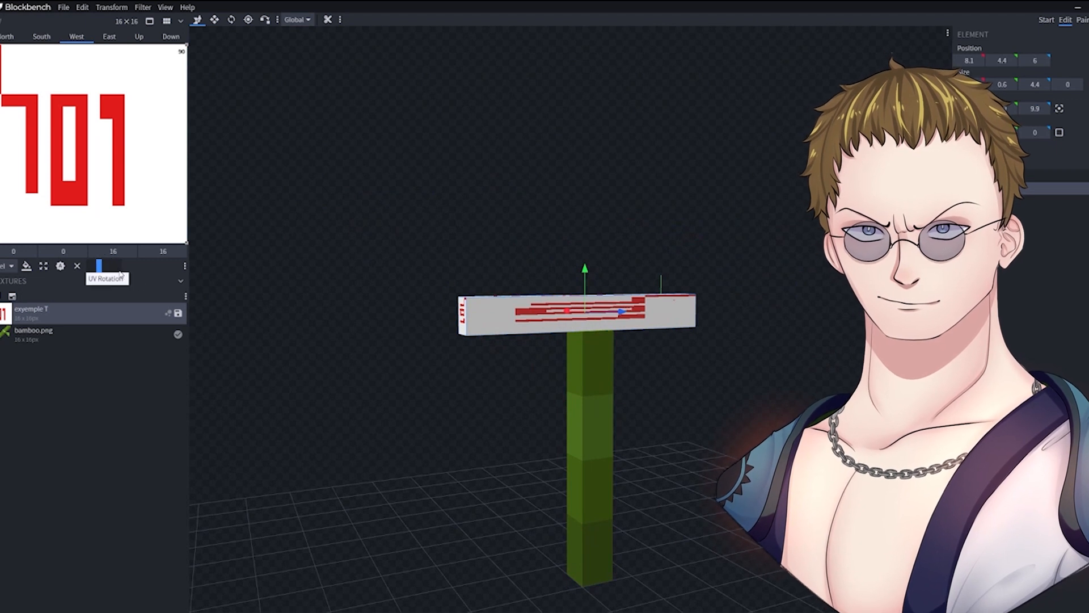
{"action": "left_click", "coordinate": [108, 265]}
{"action": "mouse_move", "coordinate": [624, 284]}
{"action": "left_mouse_down"}
{"action": "mouse_move", "coordinate": [564, 275]}
{"action": "mouse_move", "coordinate": [596, 189]}
{"action": "mouse_move", "coordinate": [461, 366]}
{"action": "mouse_move", "coordinate": [535, 236]}
{"action": "mouse_move", "coordinate": [833, 367]}
{"action": "mouse_move", "coordinate": [561, 261]}
{"action": "mouse_move", "coordinate": [367, 251]}
{"action": "mouse_move", "coordinate": [710, 241]}
{"action": "mouse_move", "coordinate": [605, 339]}
{"action": "mouse_move", "coordinate": [440, 275]}
{"action": "mouse_move", "coordinate": [486, 261]}
{"action": "mouse_move", "coordinate": [827, 311]}
{"action": "left_mouse_up"}
{"action": "left_click", "coordinate": [460, 365]}
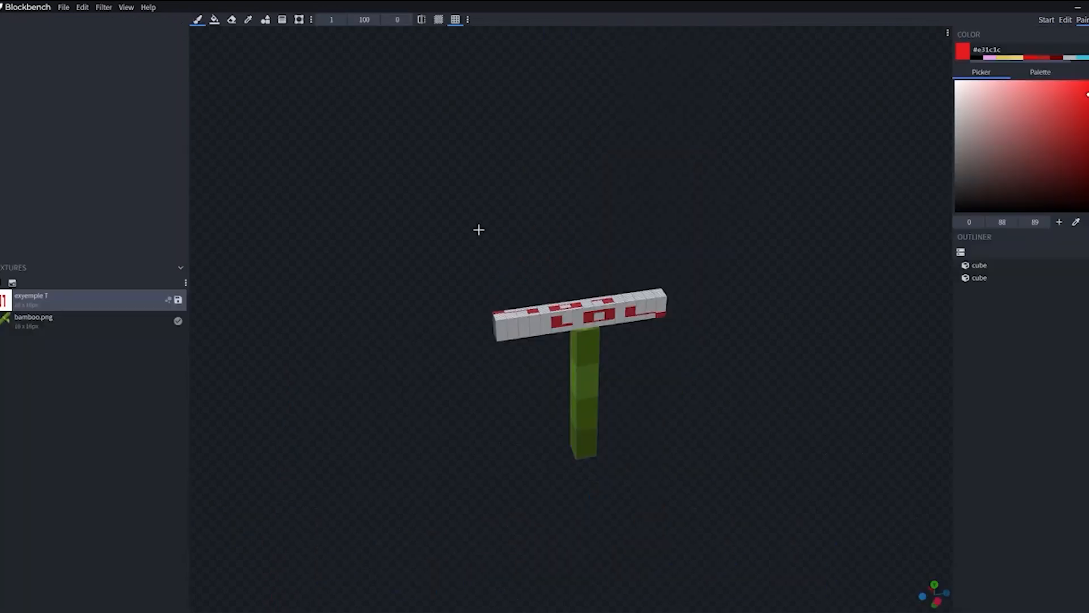
Step: In Paint mode, draw a small red rectangular outline near the texture's upper edge in the horizontal cube's UV editor, undoing the extra stroke
{"action": "mouse_move", "coordinate": [479, 229]}
{"action": "left_mouse_down"}
{"action": "mouse_move", "coordinate": [355, 238]}
{"action": "mouse_move", "coordinate": [314, 74]}
{"action": "mouse_move", "coordinate": [562, 394]}
{"action": "mouse_move", "coordinate": [391, 238]}
{"action": "left_mouse_up"}
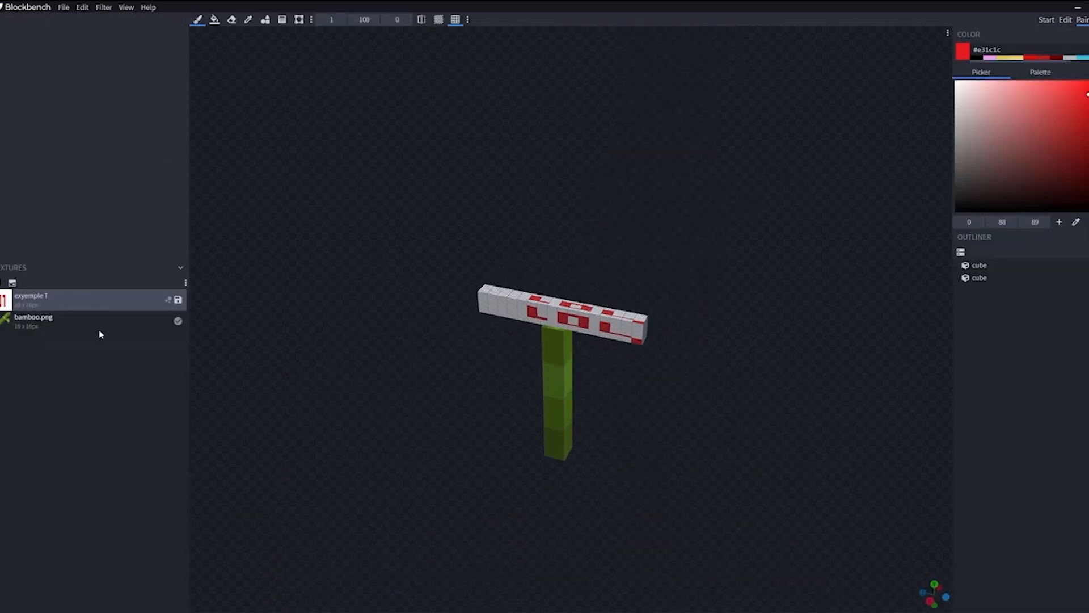
{"action": "left_click", "coordinate": [982, 265]}
{"action": "left_click", "coordinate": [983, 278]}
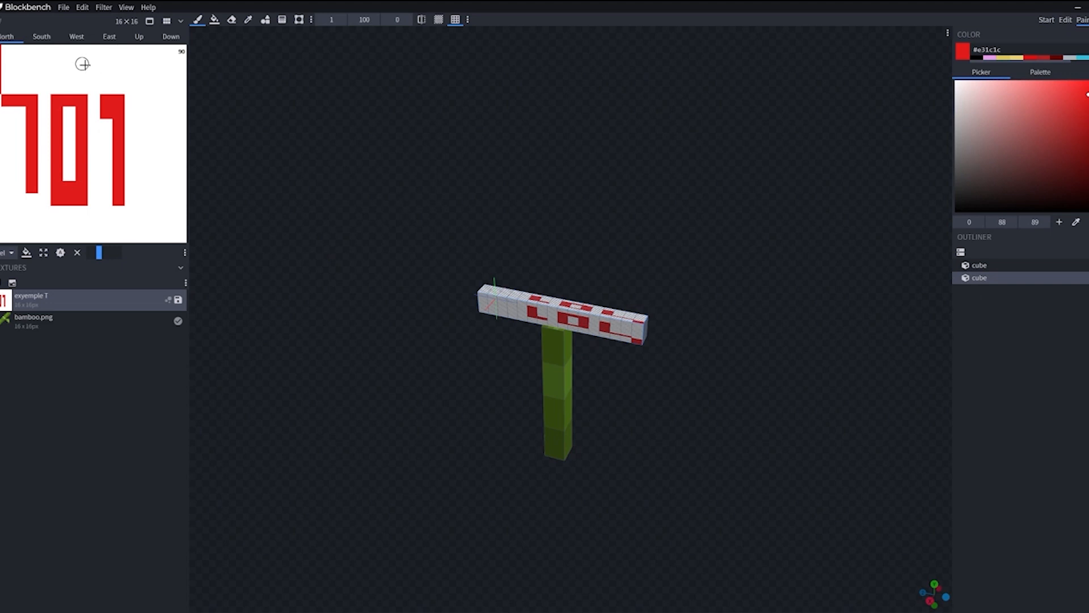
{"action": "mouse_move", "coordinate": [83, 62]}
{"action": "left_mouse_down"}
{"action": "mouse_move", "coordinate": [82, 76]}
{"action": "mouse_move", "coordinate": [119, 65]}
{"action": "mouse_move", "coordinate": [102, 50]}
{"action": "mouse_move", "coordinate": [82, 54]}
{"action": "left_mouse_up"}
{"action": "key", "text": "KP_1"}
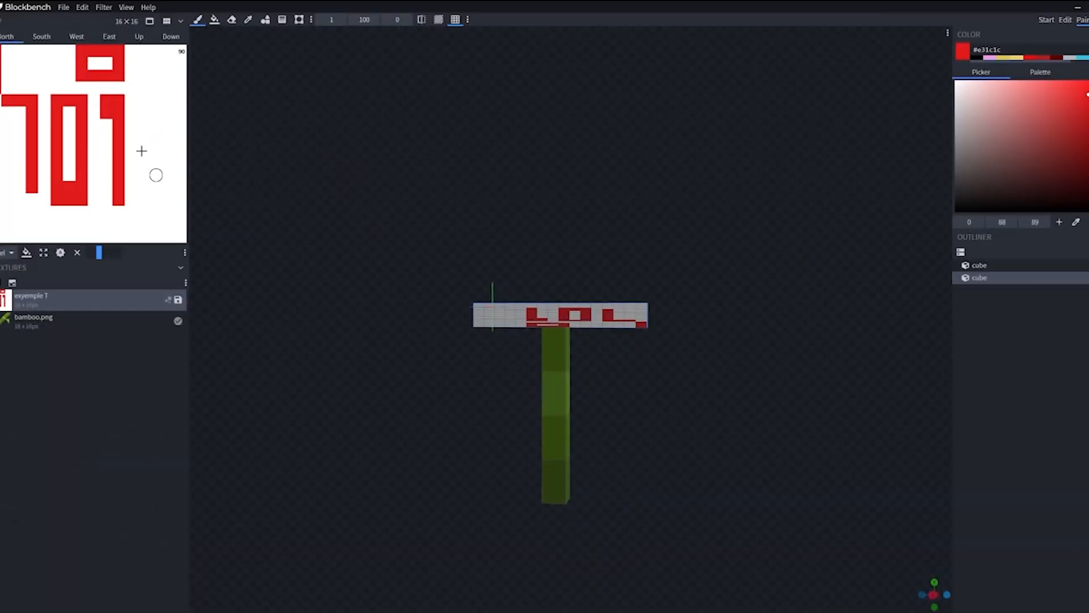
{"action": "mouse_move", "coordinate": [141, 151]}
{"action": "left_mouse_down"}
{"action": "mouse_move", "coordinate": [170, 182]}
{"action": "mouse_move", "coordinate": [195, 171]}
{"action": "left_mouse_up"}
{"action": "key", "text": "ctrl+z"}
{"action": "left_click_drag", "start_coordinate": [803, 227], "coordinate": [891, 202]}
{"action": "left_click_drag", "start_coordinate": [782, 208], "coordinate": [806, 193]}
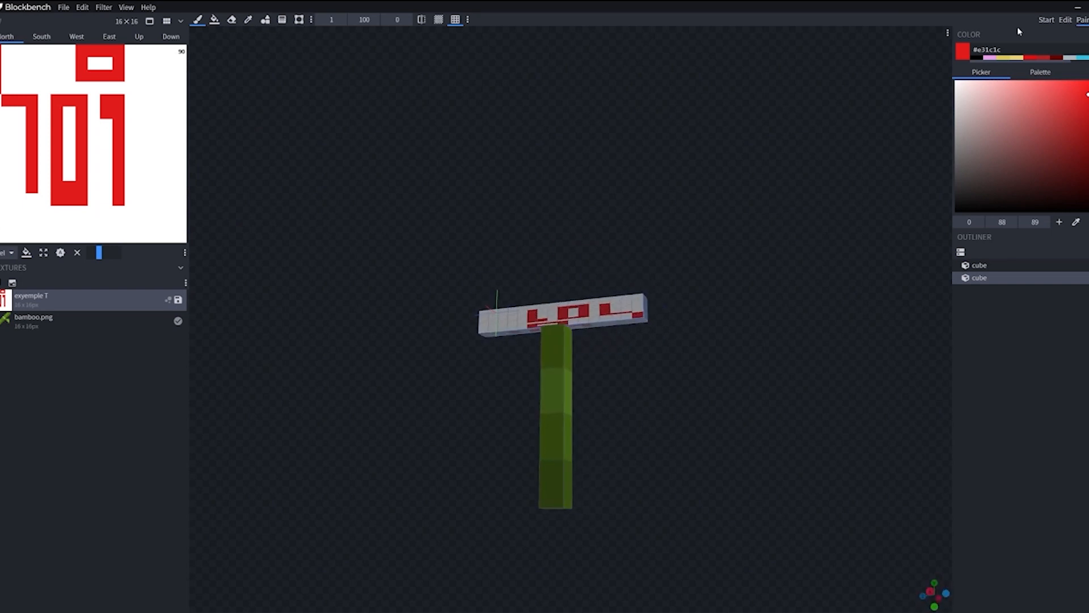
Step: Return to Paint mode and display the color picker and palette together
{"action": "left_click", "coordinate": [1057, 19]}
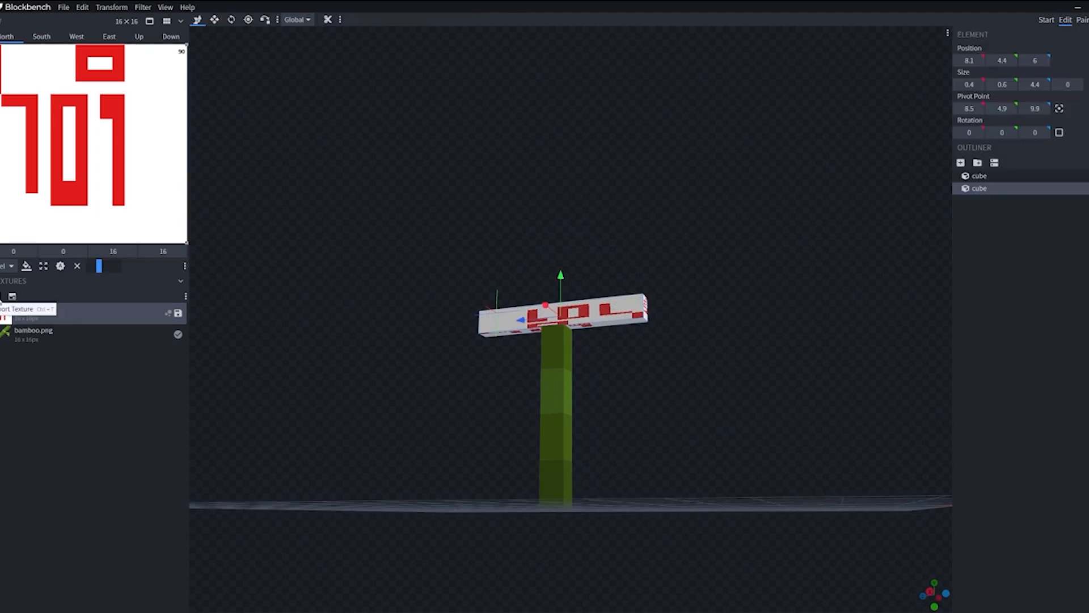
{"action": "left_click_drag", "start_coordinate": [653, 272], "coordinate": [467, 289]}
{"action": "left_click", "coordinate": [1081, 21]}
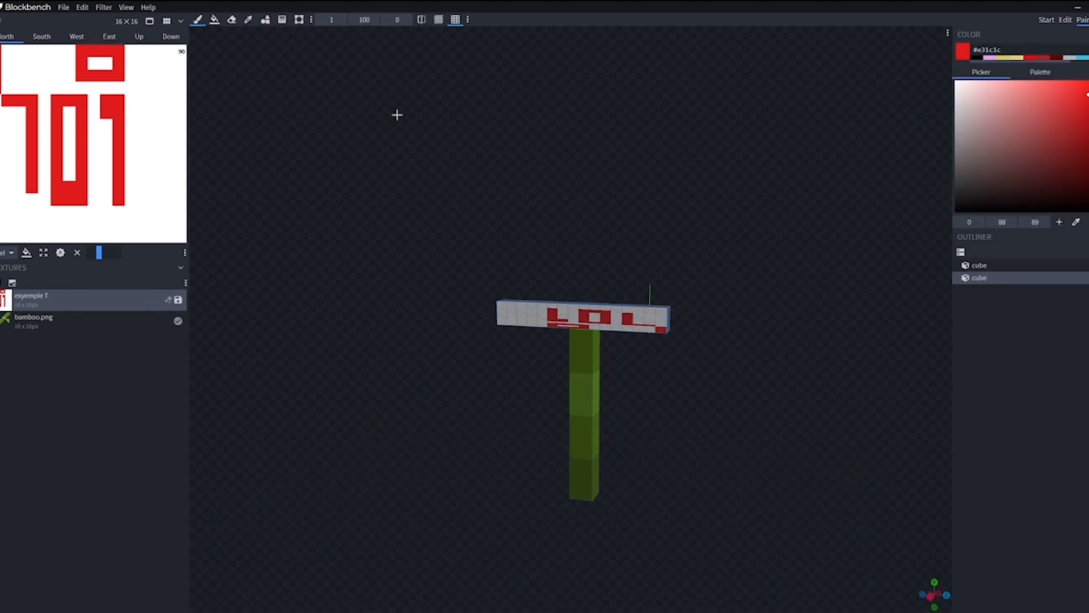
{"action": "left_click_drag", "start_coordinate": [805, 296], "coordinate": [596, 257]}
{"action": "left_click_drag", "start_coordinate": [773, 316], "coordinate": [517, 383]}
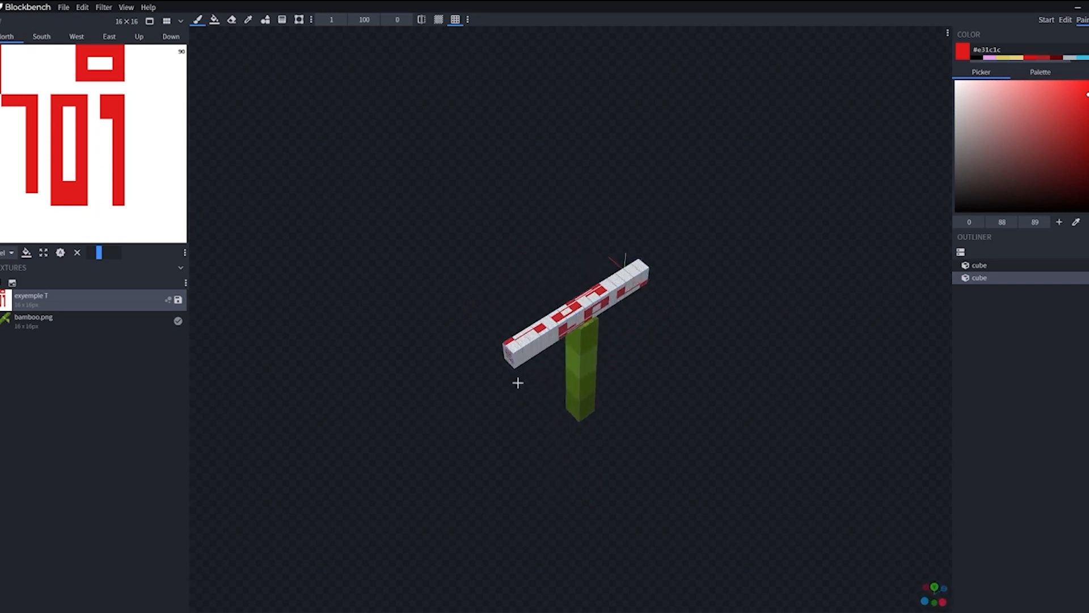
{"action": "left_click", "coordinate": [1034, 74]}
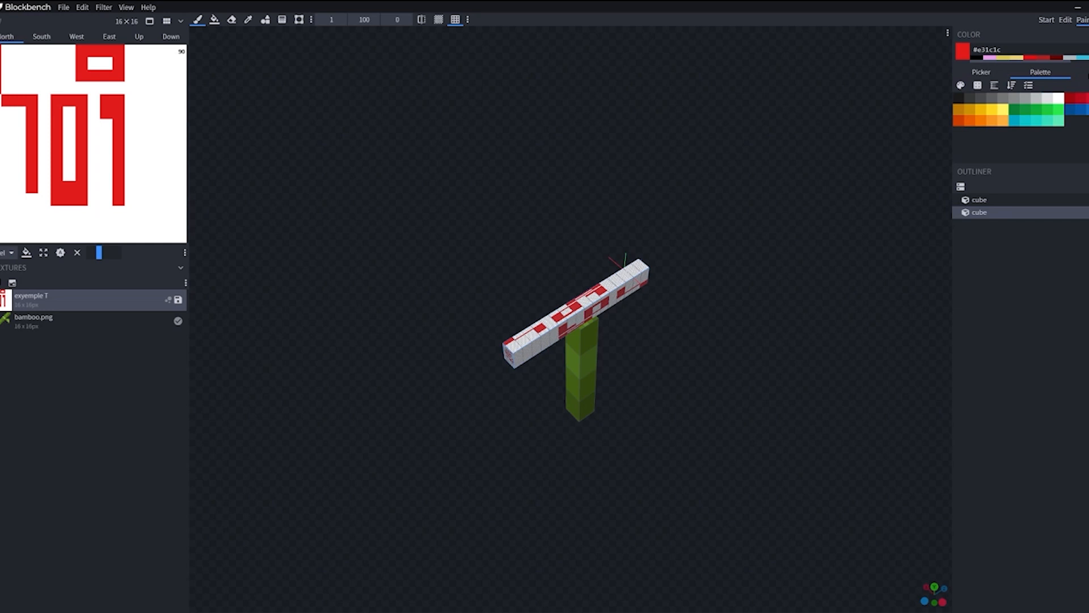
{"action": "left_click", "coordinate": [1082, 72]}
{"action": "left_click_drag", "start_coordinate": [670, 227], "coordinate": [788, 160]}
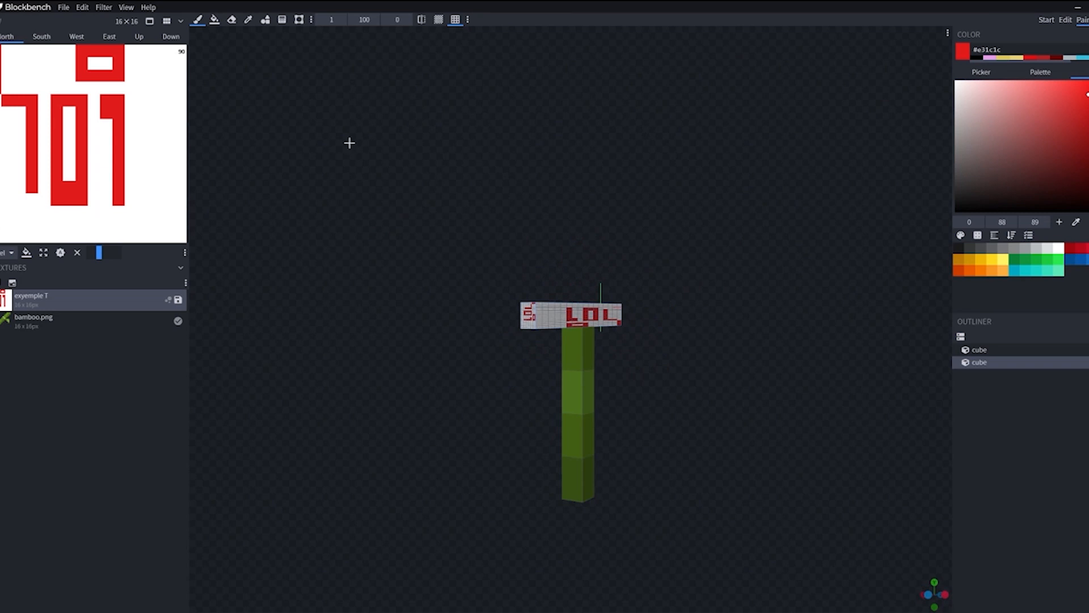
{"action": "left_click_drag", "start_coordinate": [389, 141], "coordinate": [607, 275]}
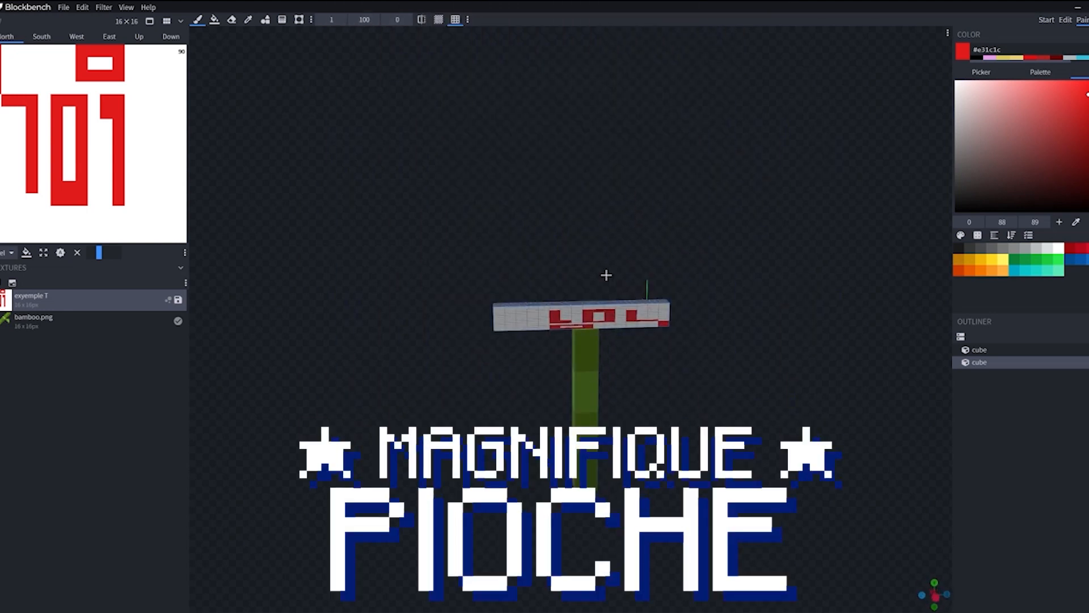
Step: Switch to Display mode and examine from several angles how the T is held in the player's right hand in third person
{"action": "right_click_drag", "start_coordinate": [691, 351], "coordinate": [685, 338]}
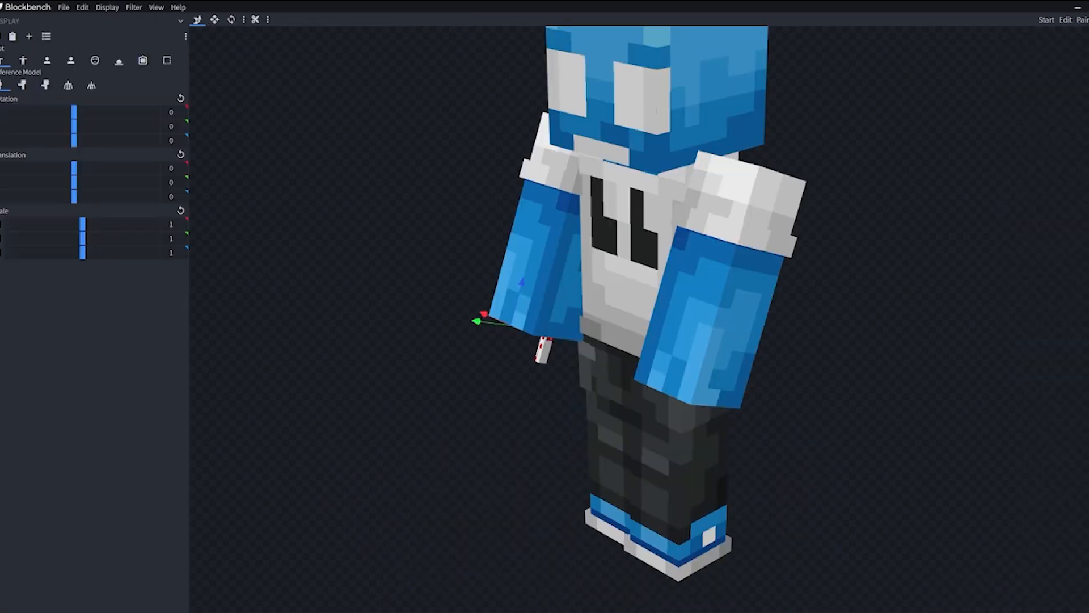
{"action": "left_click_drag", "start_coordinate": [308, 445], "coordinate": [824, 295]}
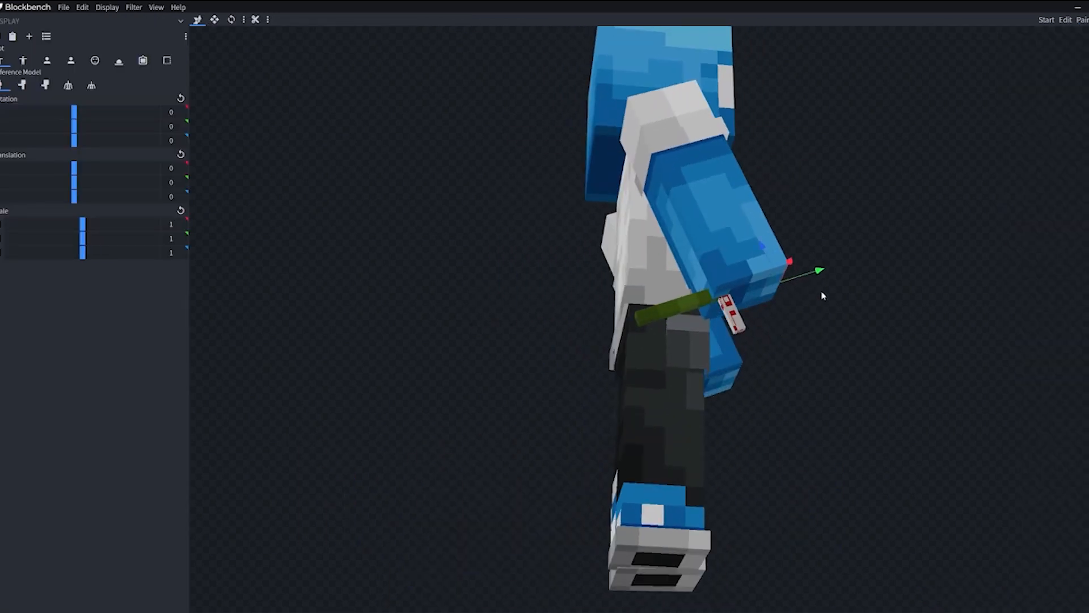
{"action": "left_click_drag", "start_coordinate": [732, 176], "coordinate": [440, 176]}
{"action": "scroll", "coordinate": [471, 204], "scroll_direction": "down", "scroll_amount": 5}
{"action": "left_click_drag", "start_coordinate": [550, 193], "coordinate": [745, 300]}
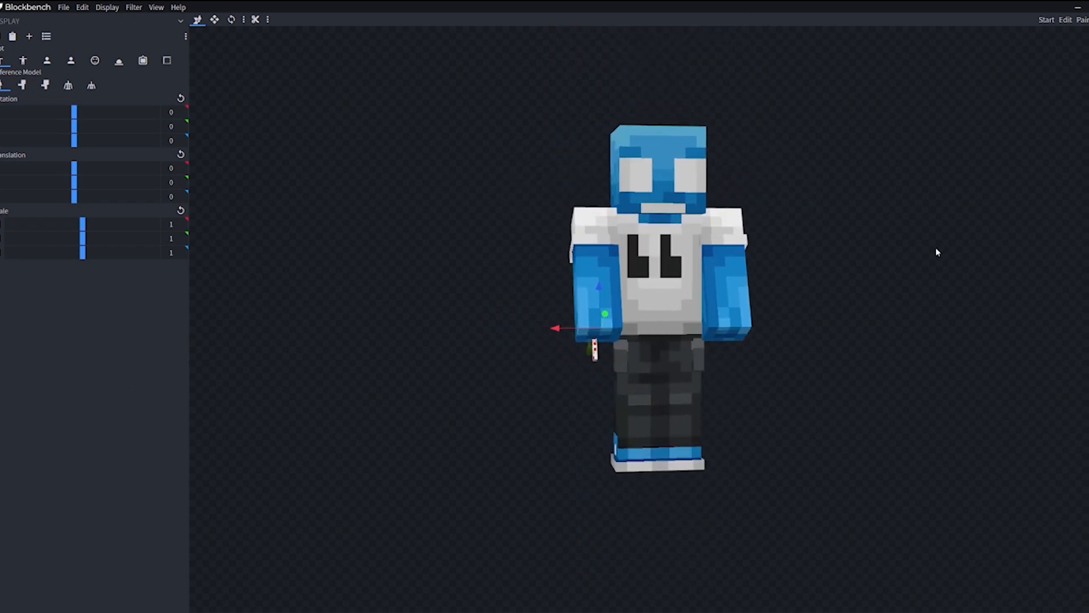
{"action": "left_click_drag", "start_coordinate": [936, 251], "coordinate": [702, 258]}
{"action": "left_click_drag", "start_coordinate": [652, 159], "coordinate": [840, 327]}
{"action": "scroll", "coordinate": [798, 386], "scroll_direction": "up", "scroll_amount": 2}
{"action": "left_click_drag", "start_coordinate": [798, 386], "coordinate": [706, 397]}
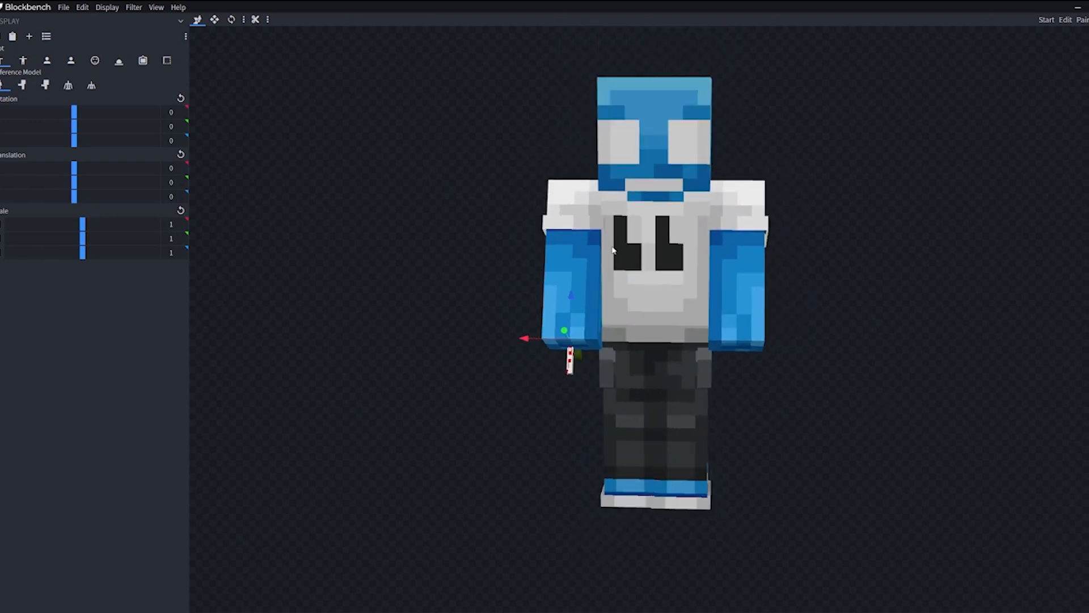
{"action": "left_click_drag", "start_coordinate": [622, 291], "coordinate": [794, 377]}
{"action": "left_click_drag", "start_coordinate": [566, 372], "coordinate": [674, 352]}
{"action": "left_click_drag", "start_coordinate": [427, 329], "coordinate": [741, 261]}
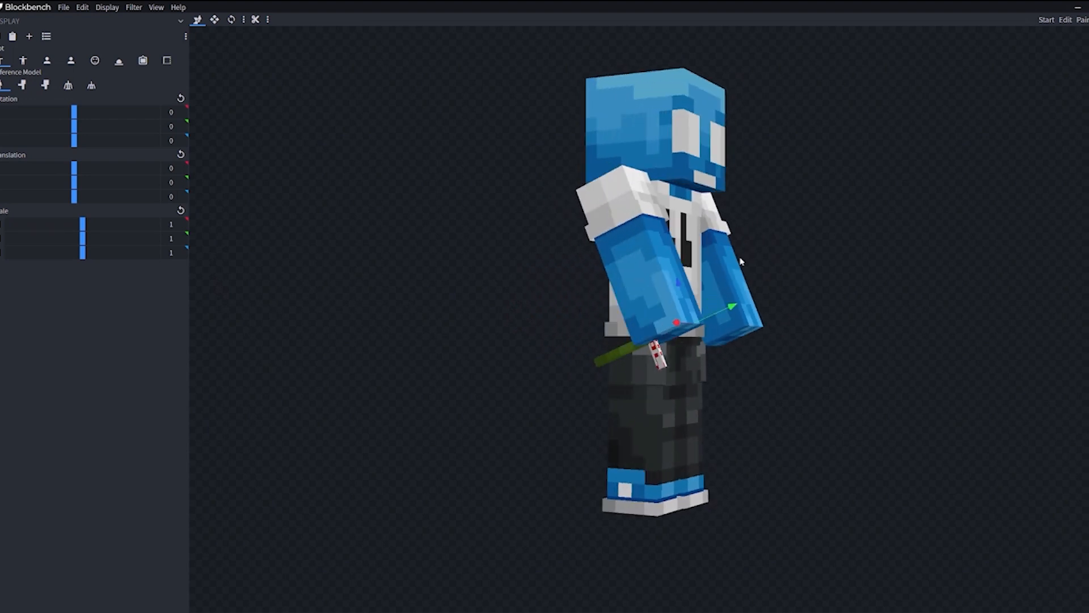
Step: Position the T in the player's third-person right hand with translation Y 7 and Z 1
{"action": "left_click_drag", "start_coordinate": [75, 185], "coordinate": [75, 191]}
{"action": "left_click_drag", "start_coordinate": [733, 307], "coordinate": [831, 285]}
{"action": "left_click_drag", "start_coordinate": [840, 341], "coordinate": [516, 414]}
{"action": "left_click_drag", "start_coordinate": [509, 213], "coordinate": [518, 217]}
{"action": "left_click_drag", "start_coordinate": [737, 351], "coordinate": [850, 340]}
{"action": "mouse_move", "coordinate": [728, 368]}
{"action": "left_mouse_down"}
{"action": "mouse_move", "coordinate": [993, 310]}
{"action": "mouse_move", "coordinate": [840, 244]}
{"action": "mouse_move", "coordinate": [860, 244]}
{"action": "mouse_move", "coordinate": [777, 418]}
{"action": "mouse_move", "coordinate": [530, 358]}
{"action": "mouse_move", "coordinate": [707, 271]}
{"action": "mouse_move", "coordinate": [844, 262]}
{"action": "mouse_move", "coordinate": [683, 406]}
{"action": "mouse_move", "coordinate": [503, 382]}
{"action": "mouse_move", "coordinate": [623, 362]}
{"action": "mouse_move", "coordinate": [702, 373]}
{"action": "mouse_move", "coordinate": [756, 365]}
{"action": "mouse_move", "coordinate": [738, 369]}
{"action": "left_mouse_up"}
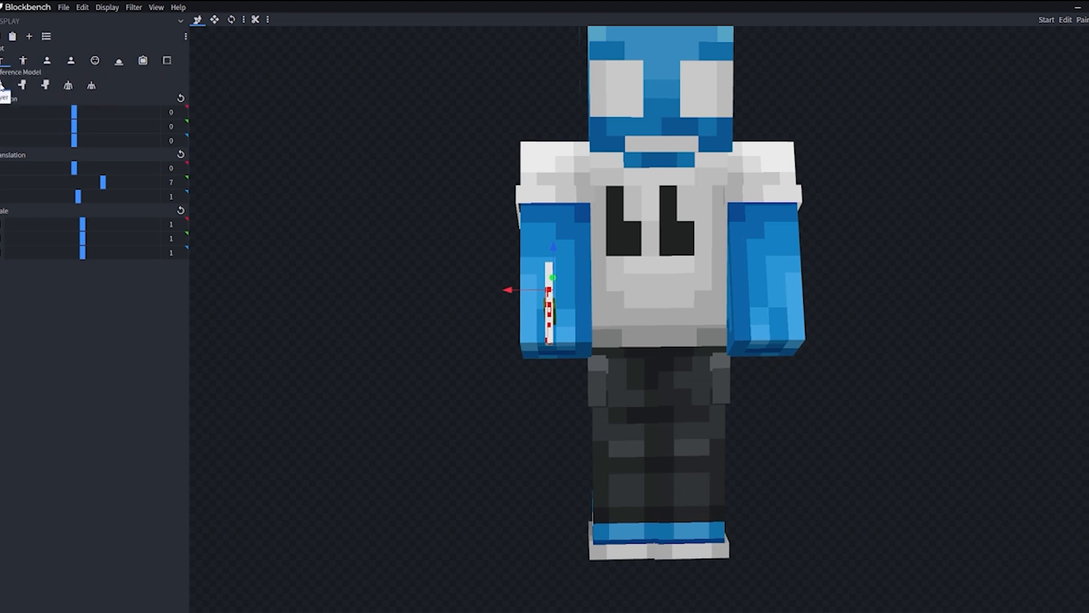
Step: Preview the third-person right-hand placement on the zombie, baby zombie, armor stand and small armor stand
{"action": "left_click", "coordinate": [23, 85]}
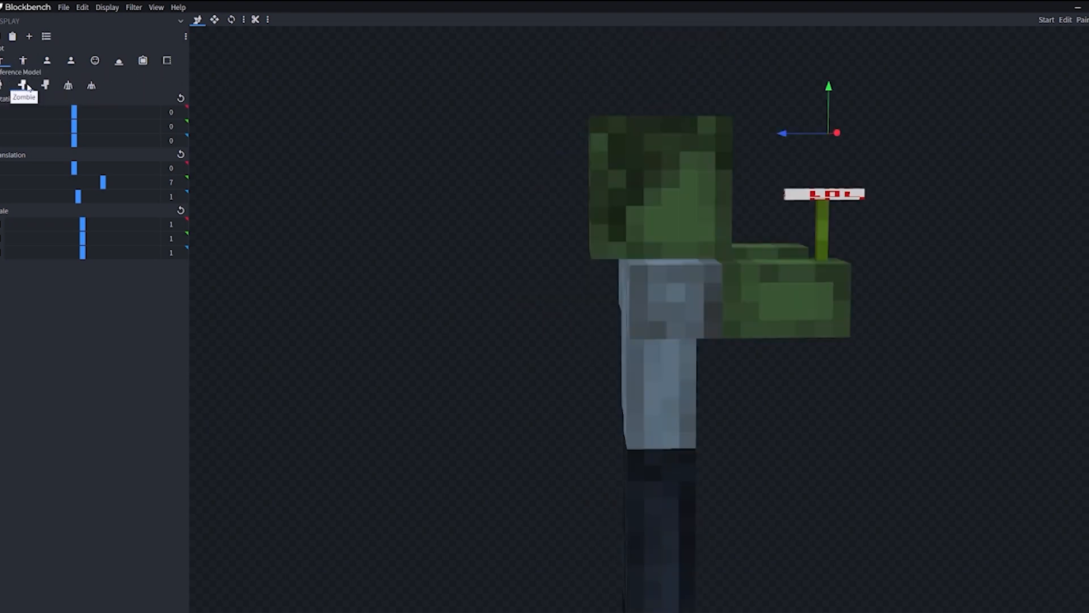
{"action": "left_click", "coordinate": [46, 85]}
{"action": "left_click", "coordinate": [68, 85]}
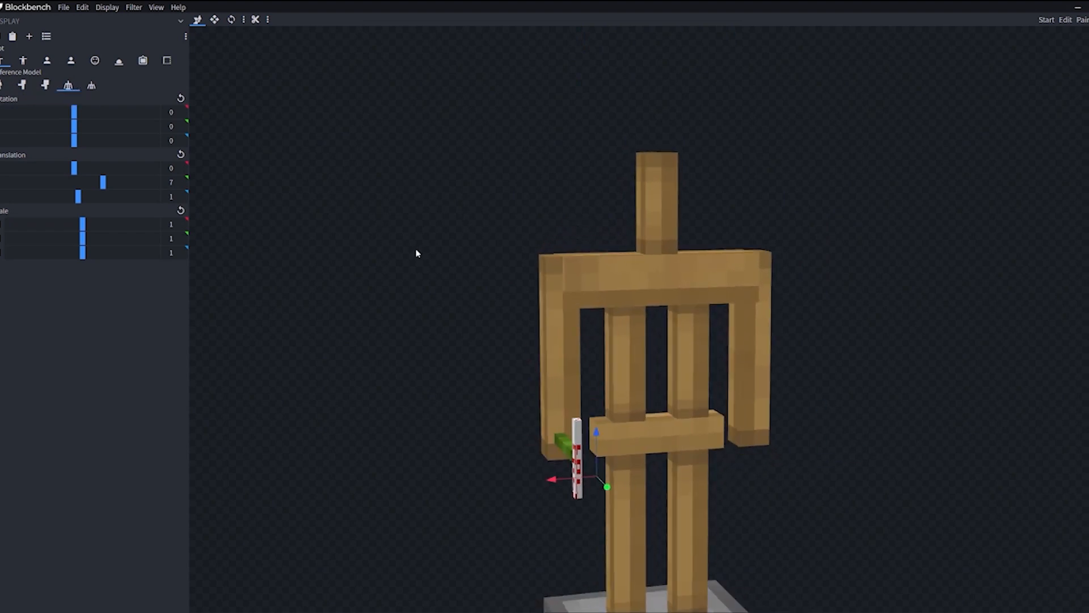
{"action": "left_click", "coordinate": [91, 85]}
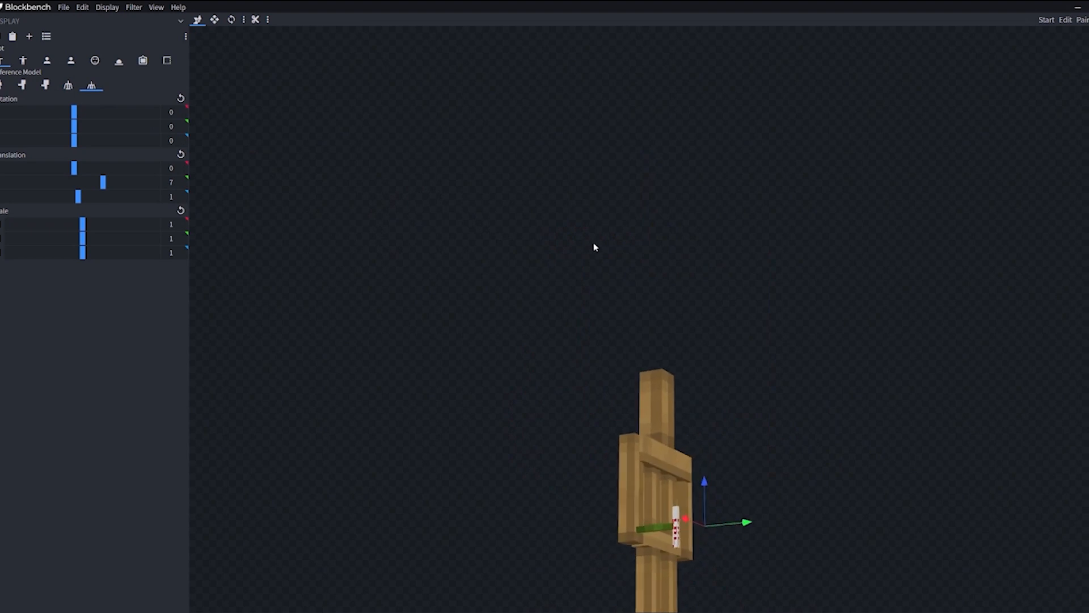
Step: Paste the third-person right-hand display settings onto the player's left hand and set its X translation to 0.5
{"action": "left_click", "coordinate": [21, 61]}
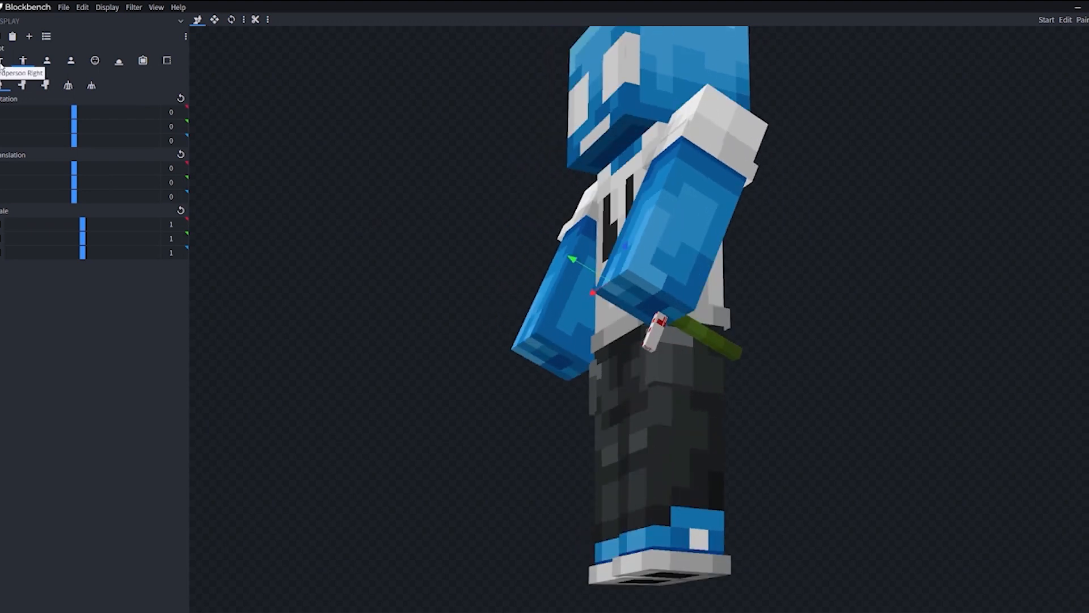
{"action": "left_click", "coordinate": [24, 61]}
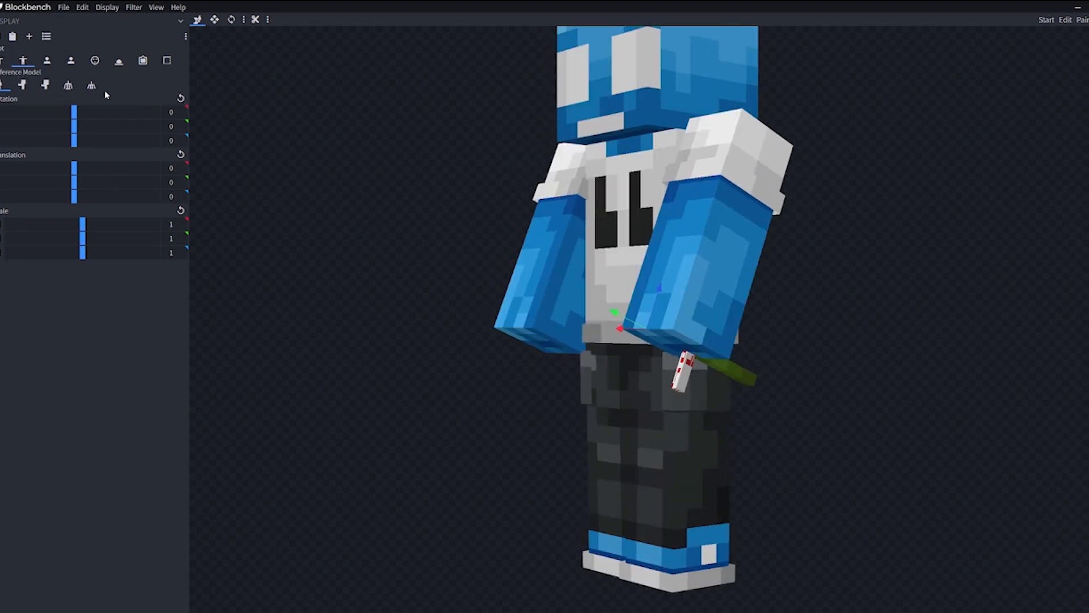
{"action": "left_click_drag", "start_coordinate": [560, 273], "coordinate": [371, 192]}
{"action": "left_click", "coordinate": [91, 85]}
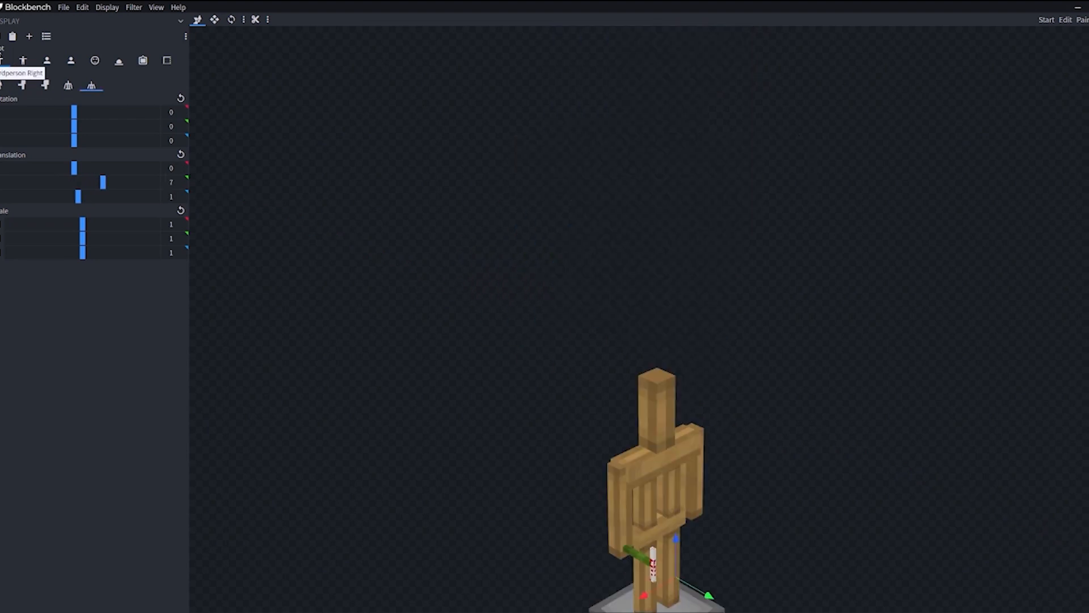
{"action": "left_click", "coordinate": [21, 85]}
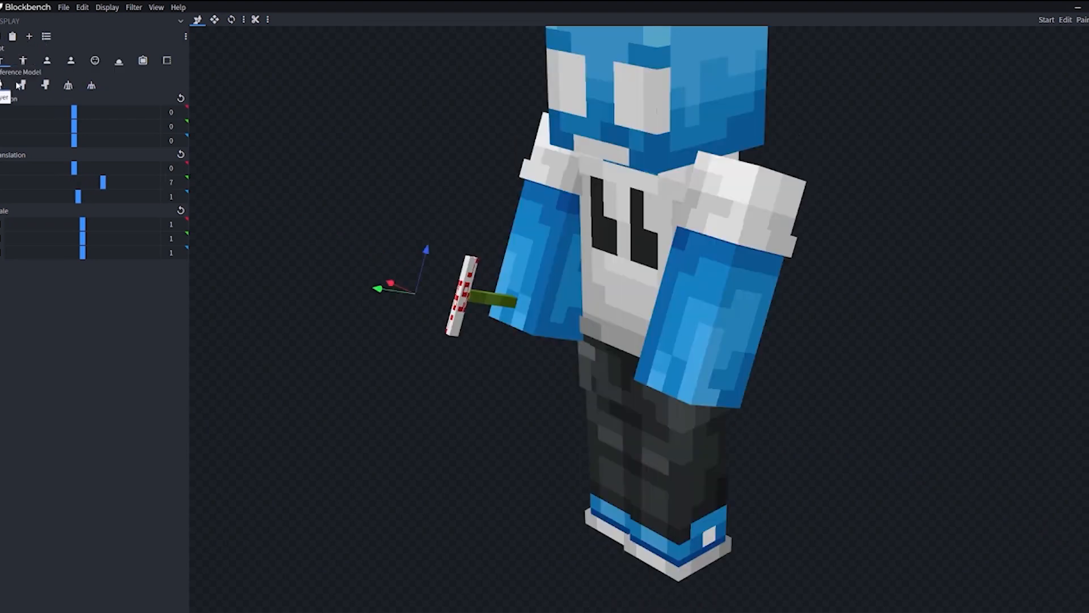
{"action": "left_click", "coordinate": [23, 60]}
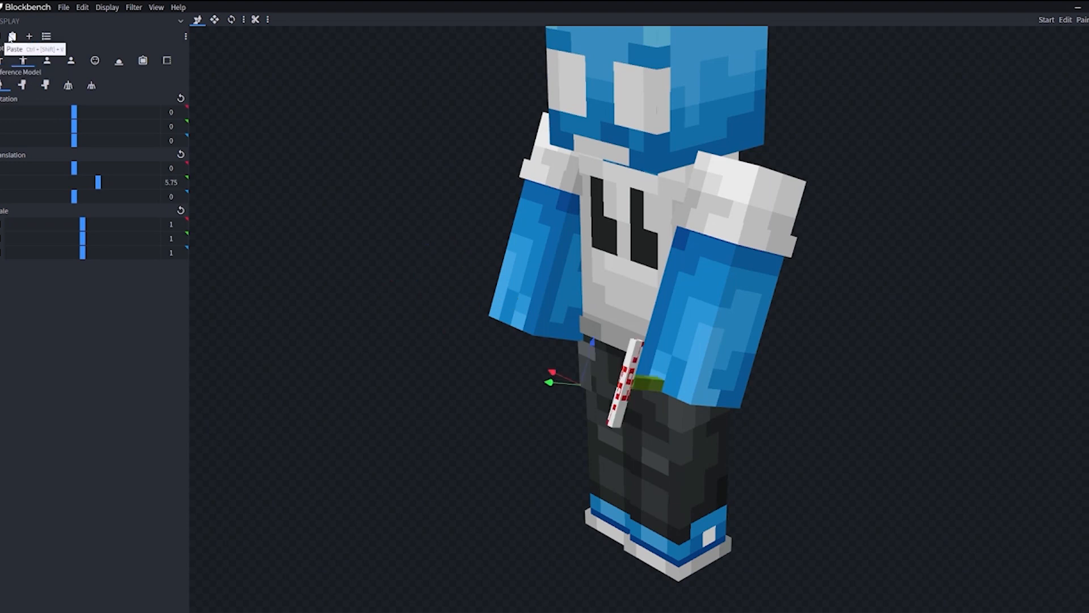
{"action": "left_click_drag", "start_coordinate": [875, 510], "coordinate": [820, 413]}
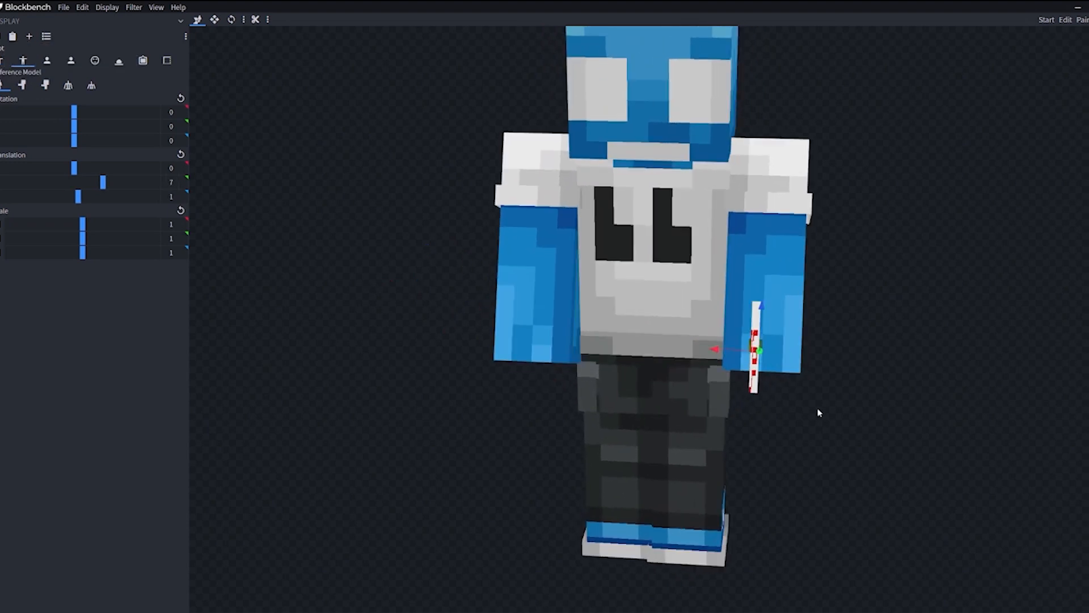
{"action": "left_click_drag", "start_coordinate": [735, 348], "coordinate": [342, 238]}
Step: Check the third-person left-hand placement on the zombie, baby zombie and both armor stand reference models
{"action": "left_click", "coordinate": [22, 86]}
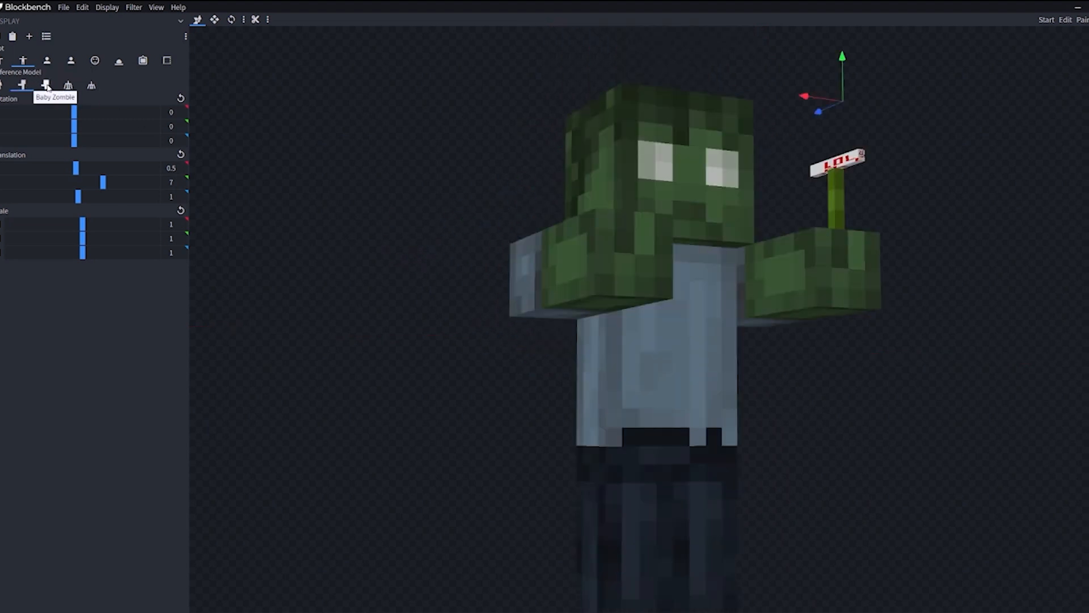
{"action": "left_click", "coordinate": [45, 85]}
{"action": "left_click", "coordinate": [68, 86]}
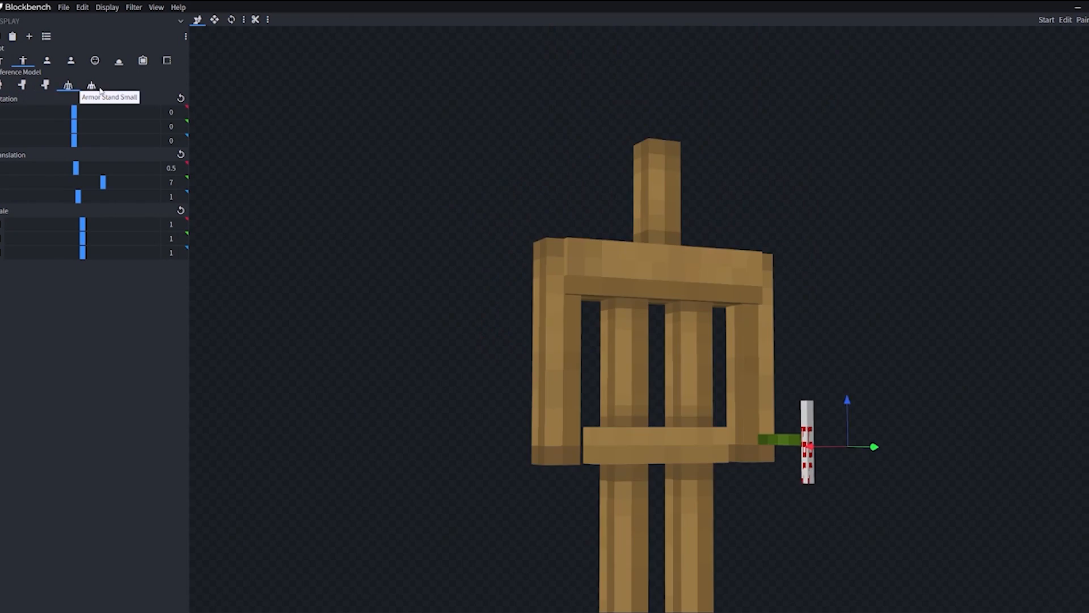
{"action": "left_click", "coordinate": [91, 86]}
Step: Bring the T into the first-person right-hand view with translation X 0.75, Y 8.75 and Z 2.5
{"action": "left_click", "coordinate": [46, 61]}
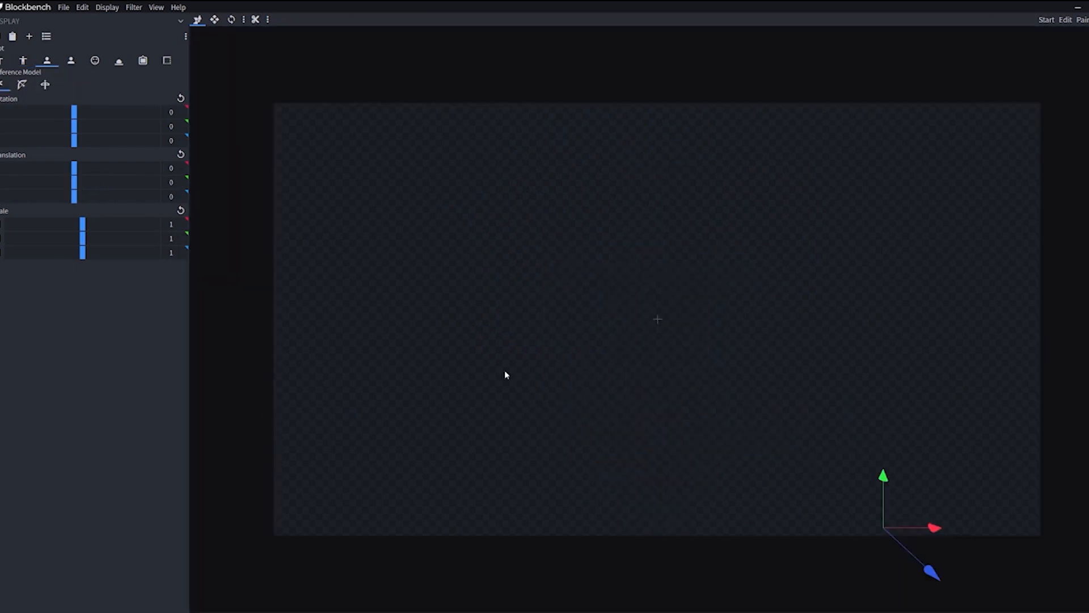
{"action": "left_click_drag", "start_coordinate": [885, 476], "coordinate": [878, 316]}
{"action": "left_click_drag", "start_coordinate": [924, 343], "coordinate": [945, 257]}
{"action": "left_click_drag", "start_coordinate": [1006, 272], "coordinate": [975, 278]}
{"action": "mouse_move", "coordinate": [1046, 314]}
{"action": "left_mouse_down"}
{"action": "mouse_move", "coordinate": [1078, 326]}
{"action": "mouse_move", "coordinate": [1038, 318]}
{"action": "left_mouse_up"}
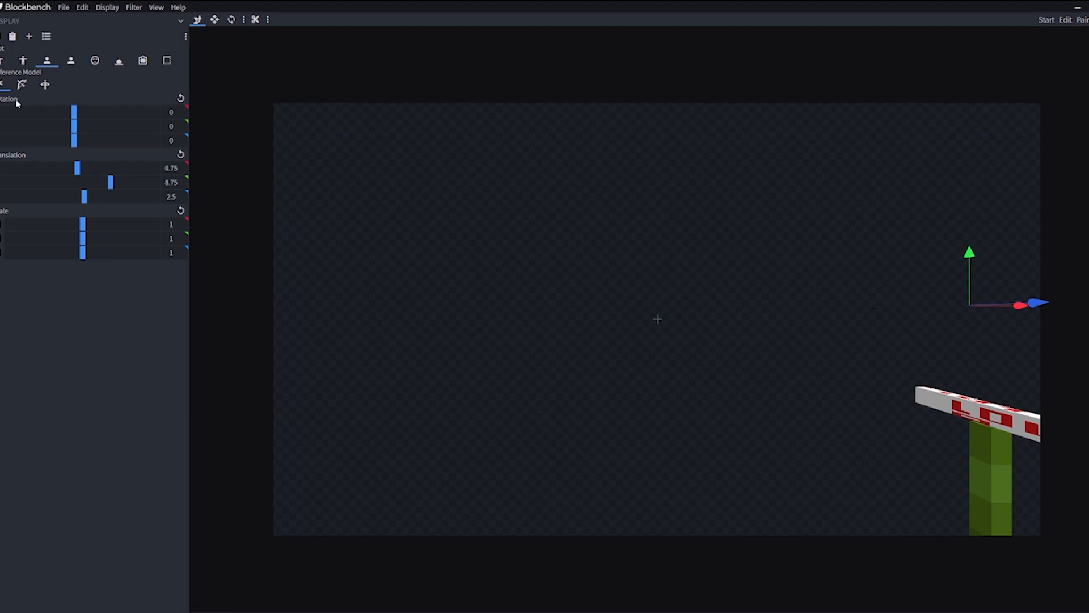
Step: Preview the first-person right-hand placement in the bow and crossbow poses, returning to the normal pose
{"action": "left_click", "coordinate": [21, 85]}
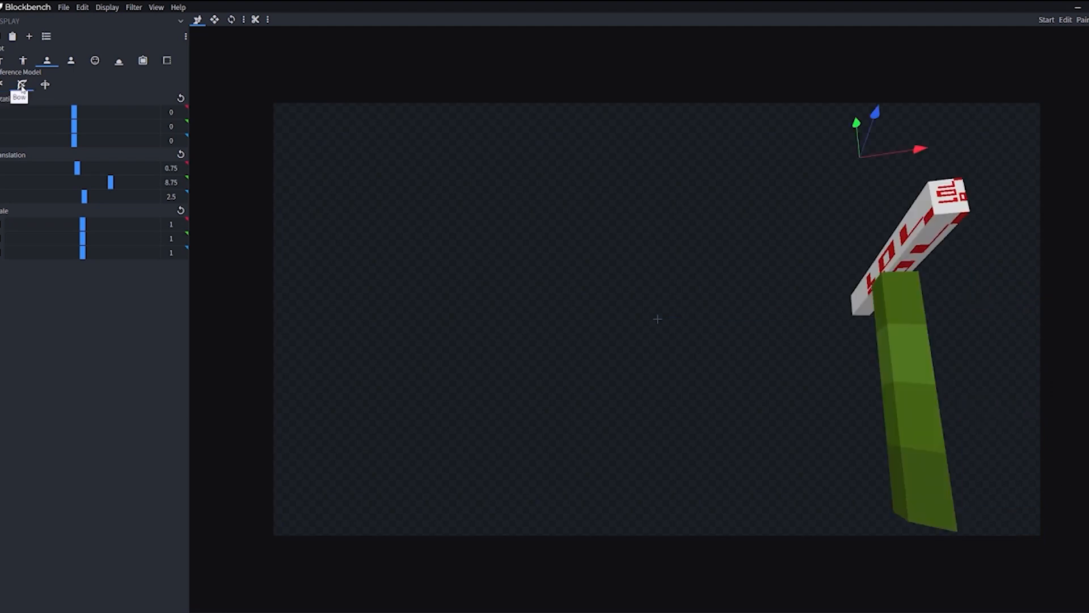
{"action": "left_click", "coordinate": [44, 85]}
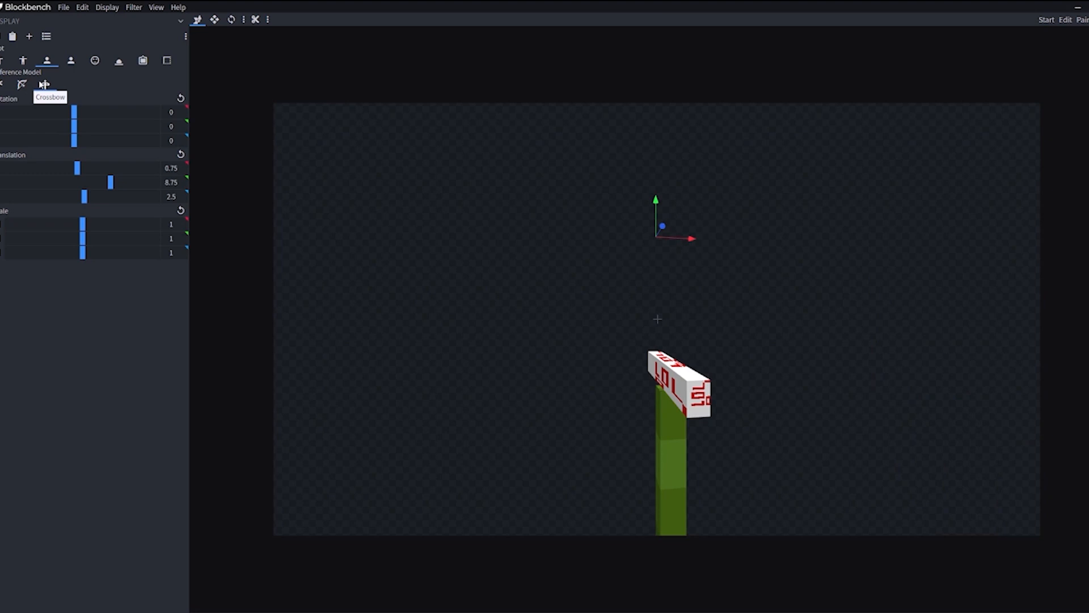
{"action": "left_click", "coordinate": [3, 85]}
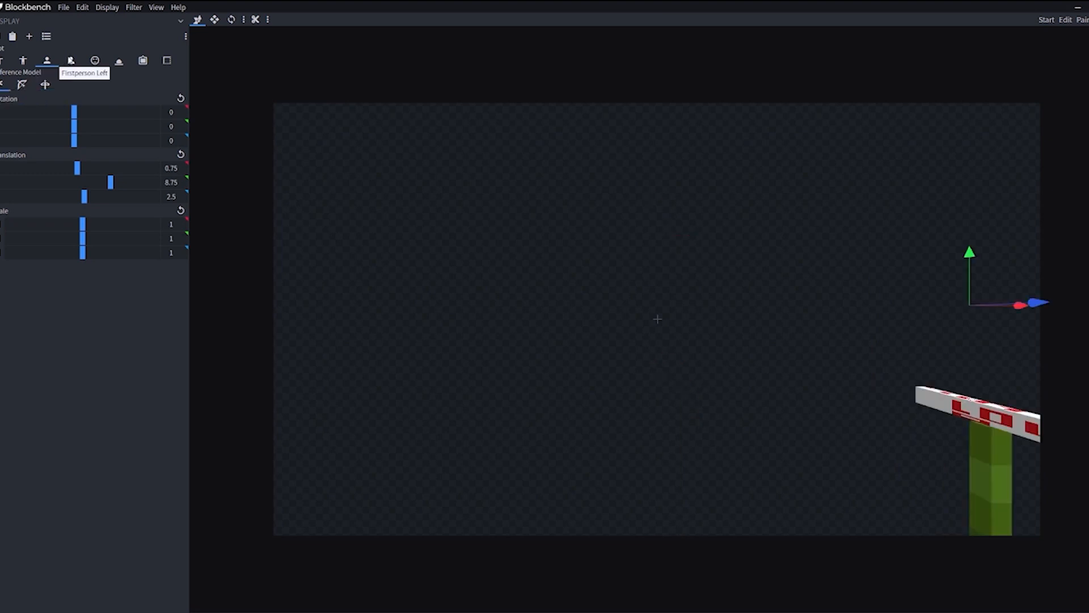
Step: Copy the first-person right-hand display settings to the first-person left hand and check the bow pose
{"action": "left_click", "coordinate": [71, 60]}
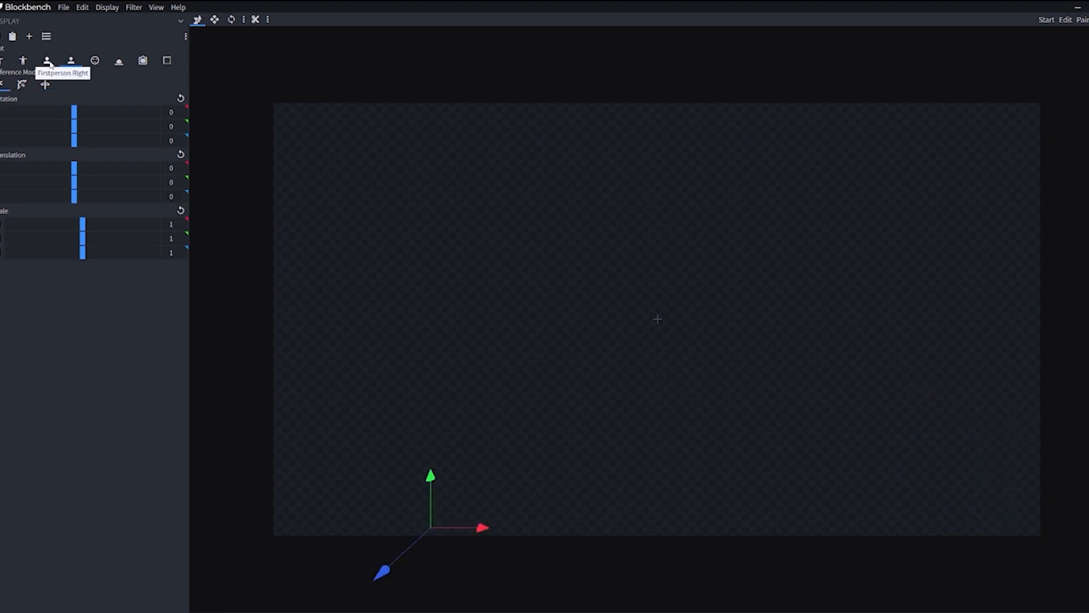
{"action": "left_click", "coordinate": [47, 61]}
{"action": "left_click", "coordinate": [78, 68]}
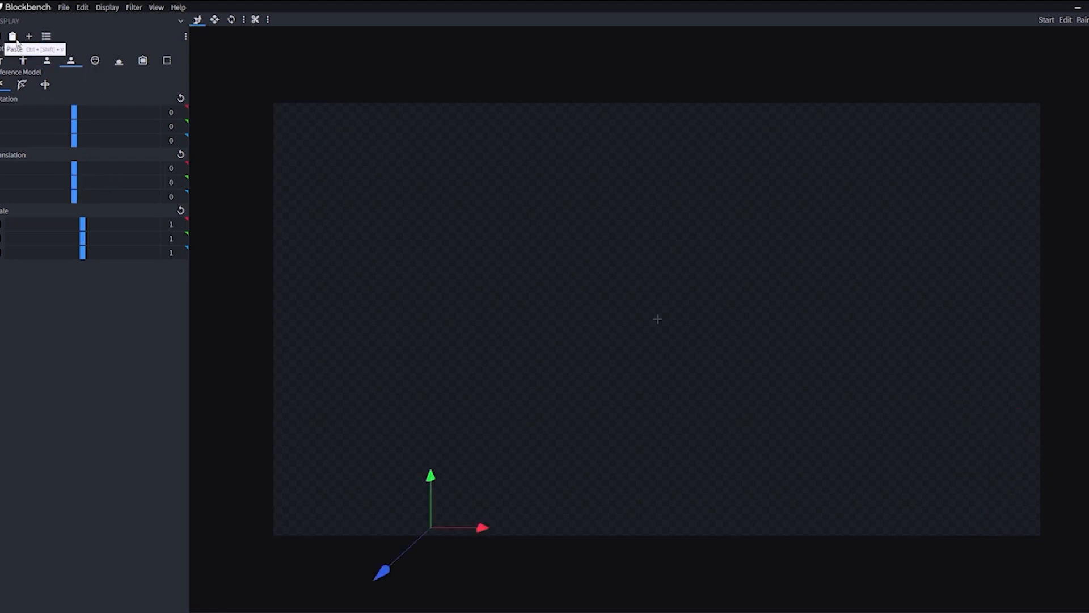
{"action": "left_click", "coordinate": [24, 88]}
{"action": "left_click", "coordinate": [3, 87]}
Step: In the Head display slot, raise the T onto the player's head with translation Y 14.5
{"action": "left_click", "coordinate": [97, 60]}
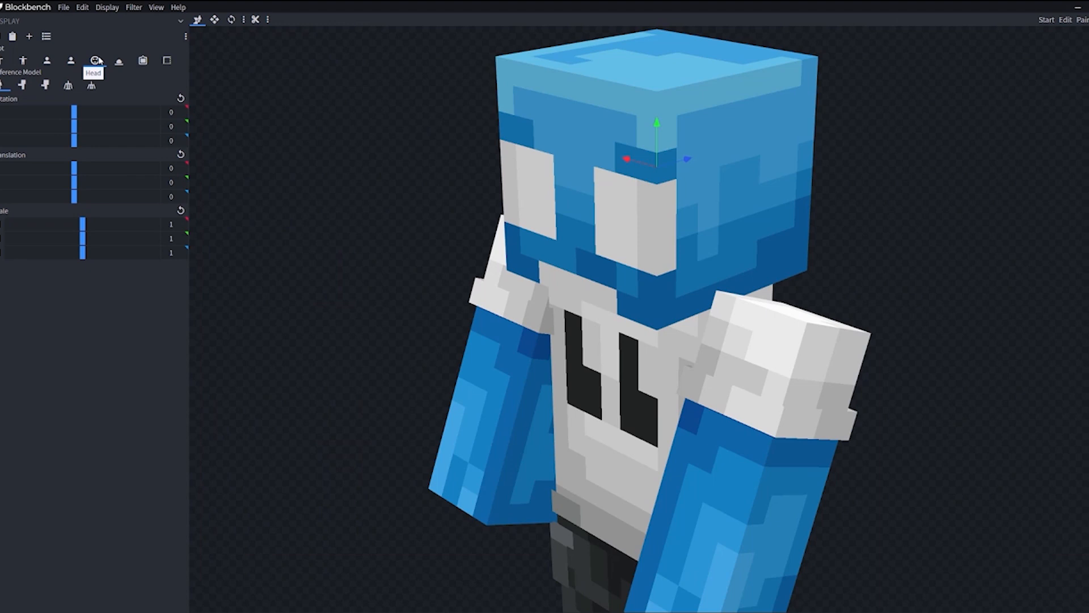
{"action": "left_click_drag", "start_coordinate": [641, 67], "coordinate": [780, 23]}
{"action": "scroll", "coordinate": [695, 312], "scroll_direction": "down", "scroll_amount": 5}
{"action": "left_click_drag", "start_coordinate": [653, 157], "coordinate": [654, 107]}
{"action": "left_click_drag", "start_coordinate": [737, 181], "coordinate": [766, 227]}
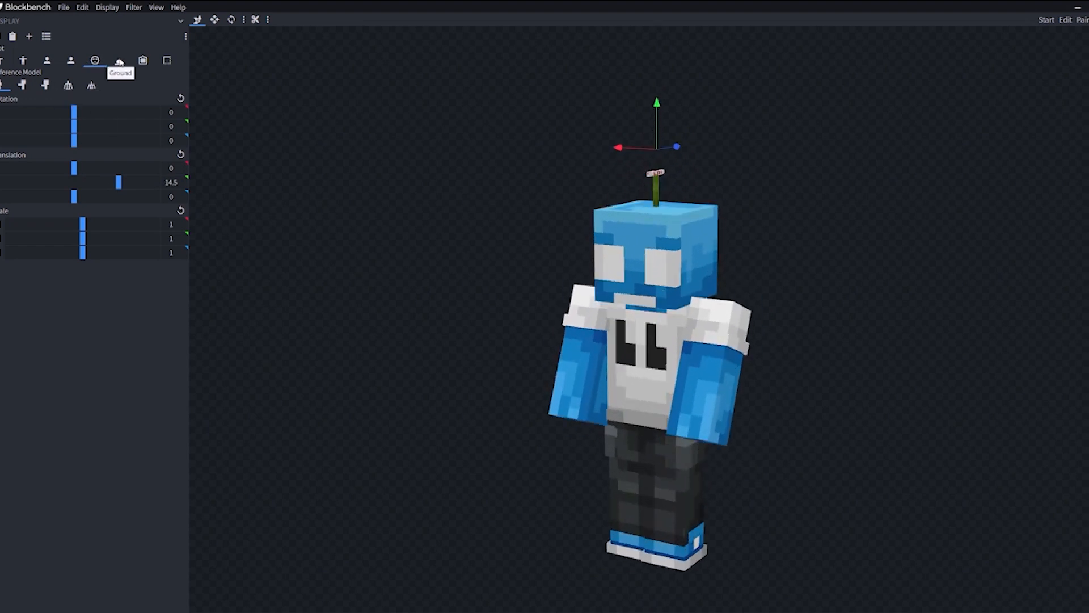
Step: In the Ground display slot, set the T's rotation to Y -74 and Z 91, translation to Y -3.75 and Z -4.5, and X scale to 4
{"action": "left_click", "coordinate": [120, 60]}
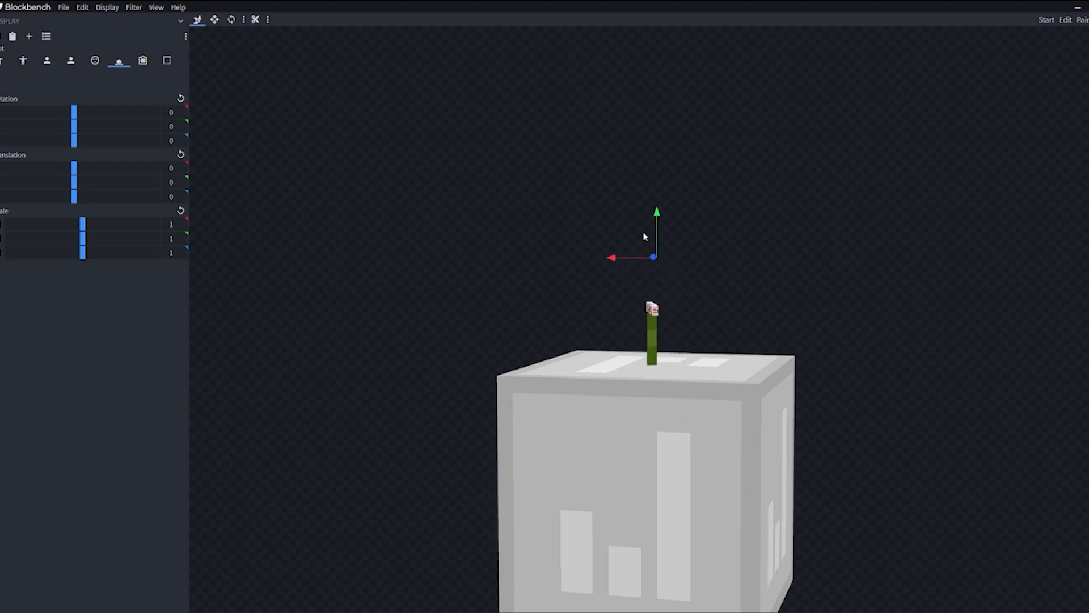
{"action": "left_click_drag", "start_coordinate": [667, 276], "coordinate": [671, 199]}
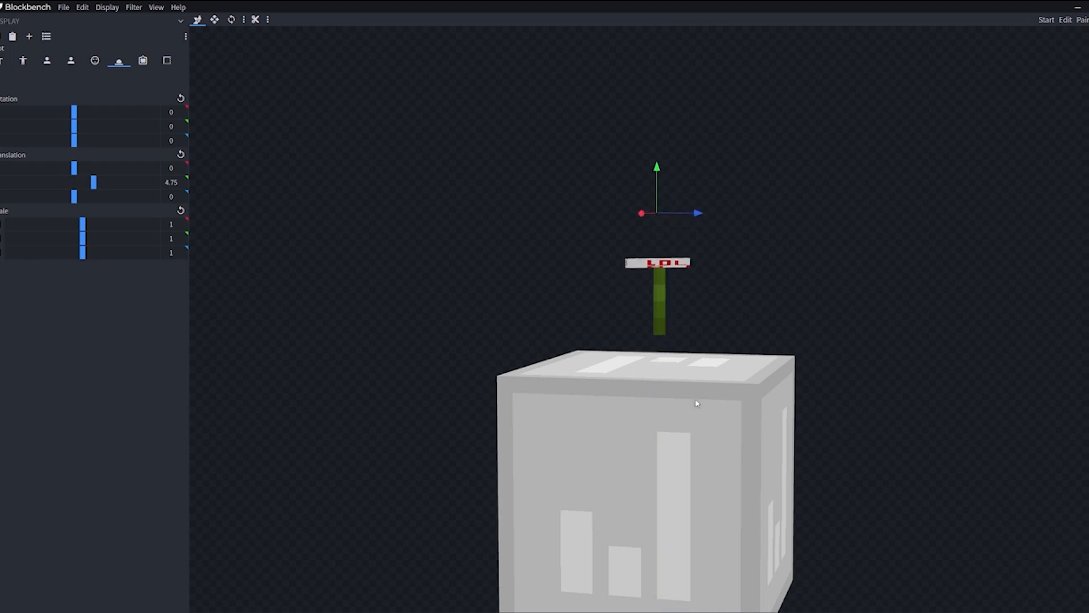
{"action": "left_click_drag", "start_coordinate": [96, 188], "coordinate": [87, 186]}
{"action": "left_click_drag", "start_coordinate": [74, 126], "coordinate": [143, 127]}
{"action": "left_click_drag", "start_coordinate": [34, 112], "coordinate": [74, 113]}
{"action": "left_click_drag", "start_coordinate": [123, 140], "coordinate": [39, 127]}
{"action": "left_click_drag", "start_coordinate": [87, 182], "coordinate": [56, 175]}
{"action": "left_click_drag", "start_coordinate": [445, 230], "coordinate": [474, 306]}
{"action": "scroll", "coordinate": [474, 306], "scroll_direction": "down", "scroll_amount": 5}
{"action": "left_click_drag", "start_coordinate": [656, 333], "coordinate": [692, 322]}
{"action": "left_click_drag", "start_coordinate": [681, 365], "coordinate": [892, 294]}
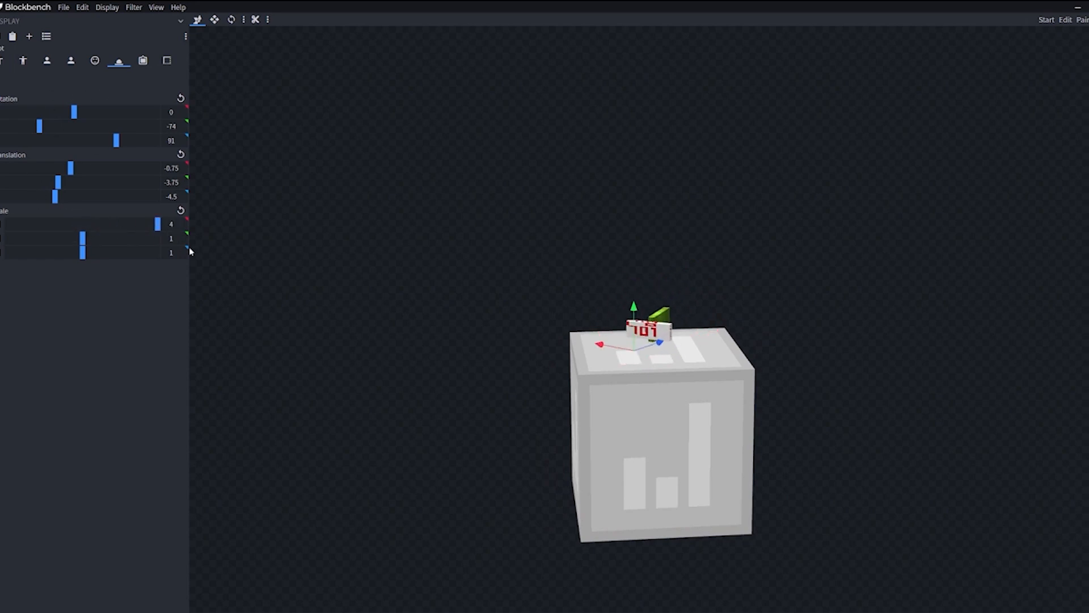
Step: Try Y and Z scales of 4 on the T in the Ground display slot, and undo the scale changes
{"action": "left_click_drag", "start_coordinate": [115, 242], "coordinate": [352, 238]}
{"action": "left_click_drag", "start_coordinate": [82, 253], "coordinate": [200, 250]}
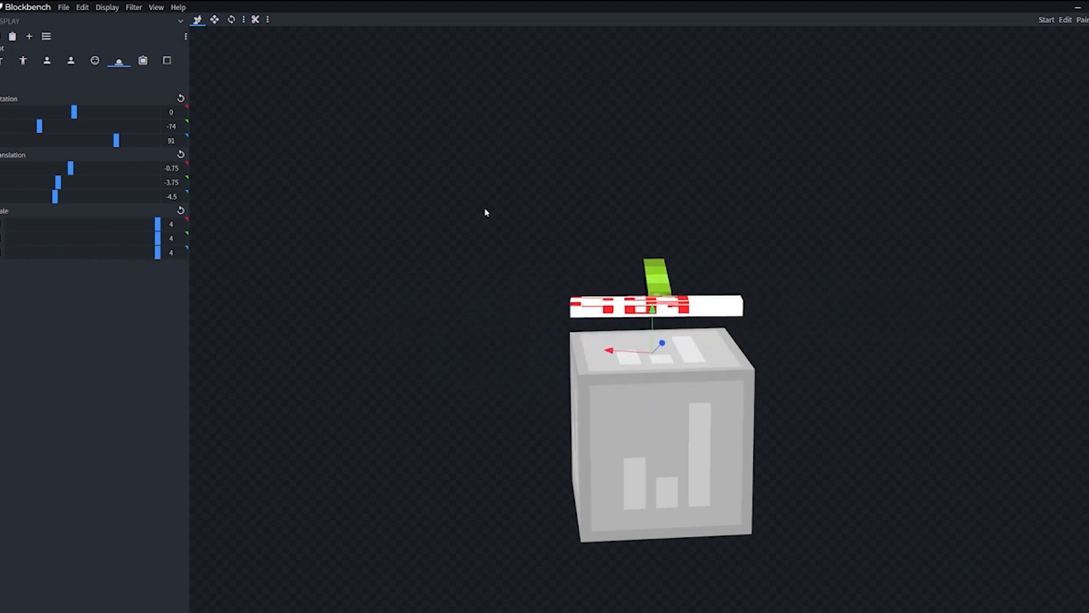
{"action": "key", "text": "ctrl+z"}
{"action": "key", "text": "ctrl+z"}
{"action": "key", "text": "ctrl+z"}
{"action": "key", "text": "ctrl+z"}
{"action": "key", "text": "ctrl+z"}
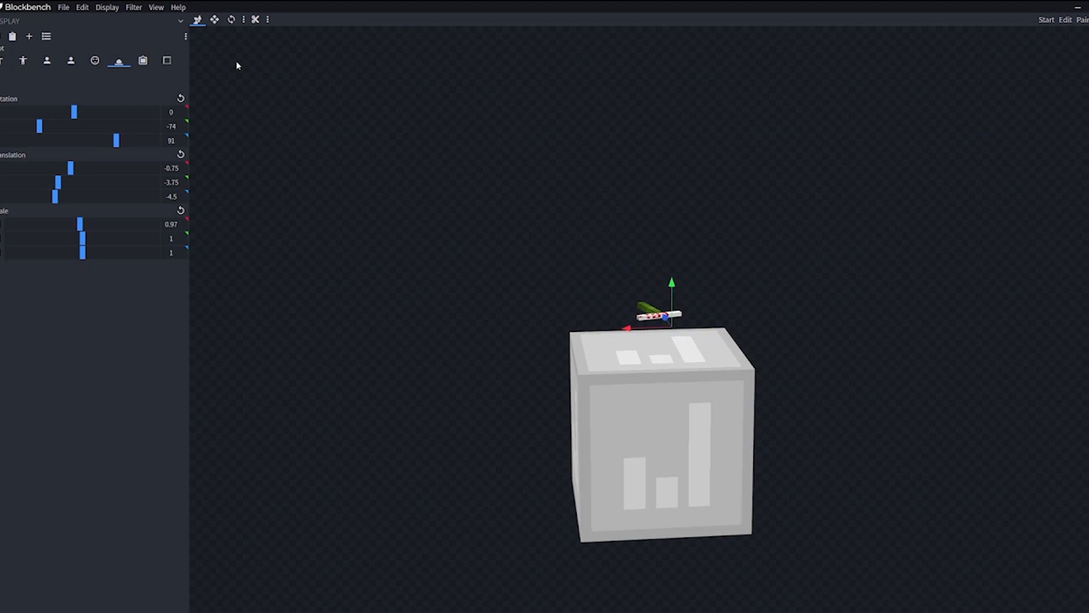
Step: In the Item Frame display slot, set the T's rotation to Y -90 and its translation to X 0.25, Y 4.5 and Z -0.5
{"action": "left_click", "coordinate": [142, 60]}
{"action": "left_click_drag", "start_coordinate": [319, 94], "coordinate": [563, 210]}
{"action": "left_click_drag", "start_coordinate": [41, 133], "coordinate": [29, 133]}
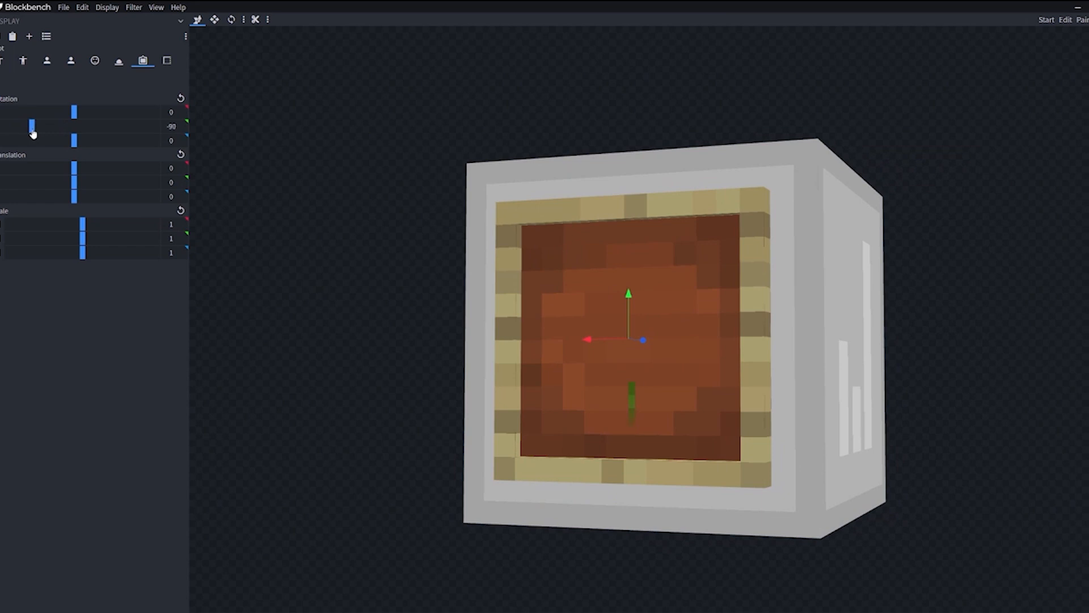
{"action": "left_click_drag", "start_coordinate": [698, 353], "coordinate": [678, 372]}
{"action": "left_click_drag", "start_coordinate": [620, 342], "coordinate": [583, 262]}
{"action": "left_click_drag", "start_coordinate": [851, 323], "coordinate": [969, 370]}
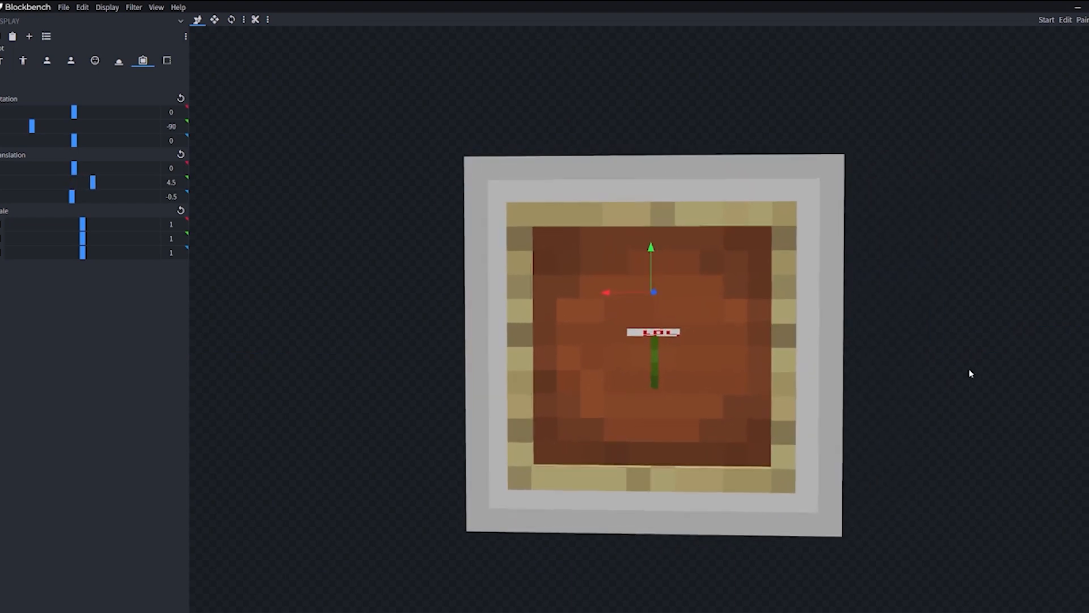
{"action": "left_click_drag", "start_coordinate": [608, 295], "coordinate": [599, 293]}
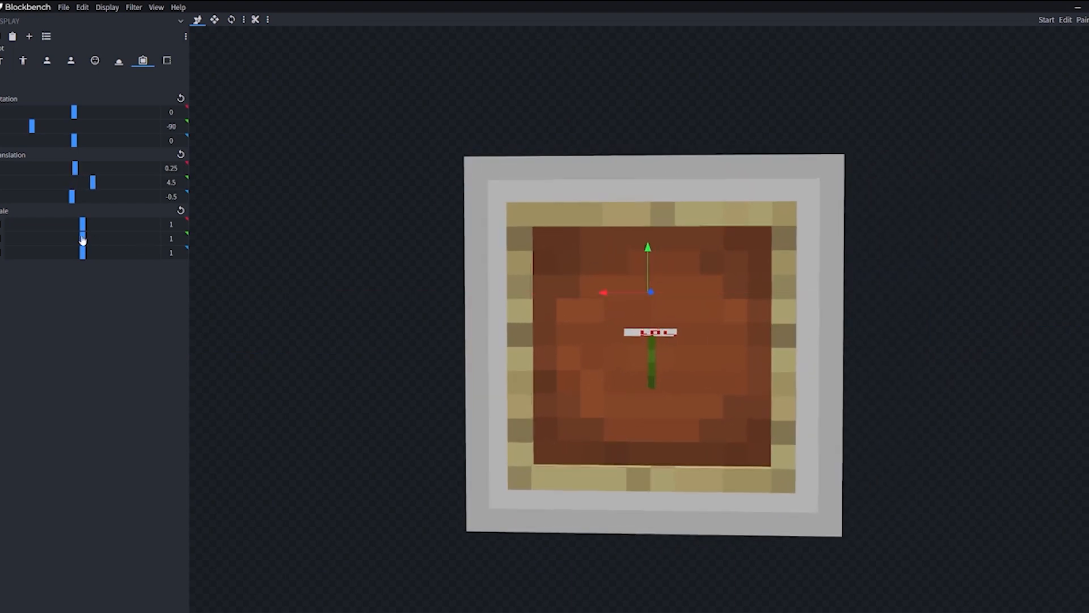
Step: Scale the T in the item frame to X 1.31, Y 2.02 and Z 2.05, and raise it to translation Y 10
{"action": "mouse_move", "coordinate": [90, 231]}
{"action": "left_mouse_down"}
{"action": "mouse_move", "coordinate": [107, 236]}
{"action": "mouse_move", "coordinate": [97, 238]}
{"action": "mouse_move", "coordinate": [103, 261]}
{"action": "mouse_move", "coordinate": [109, 241]}
{"action": "left_mouse_up"}
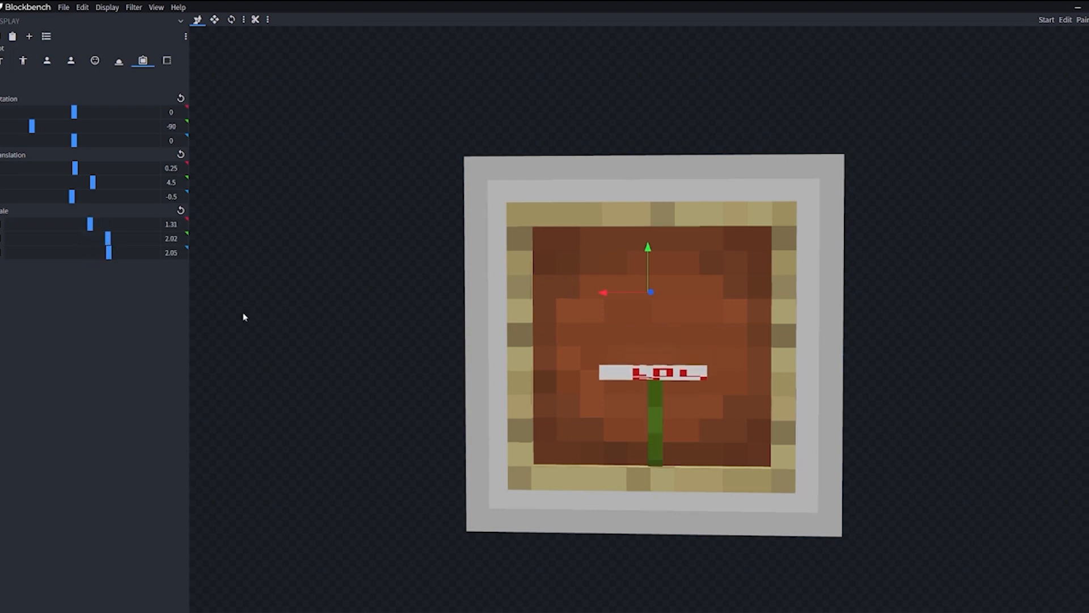
{"action": "left_click_drag", "start_coordinate": [651, 267], "coordinate": [668, 132]}
{"action": "left_click_drag", "start_coordinate": [669, 137], "coordinate": [985, 355]}
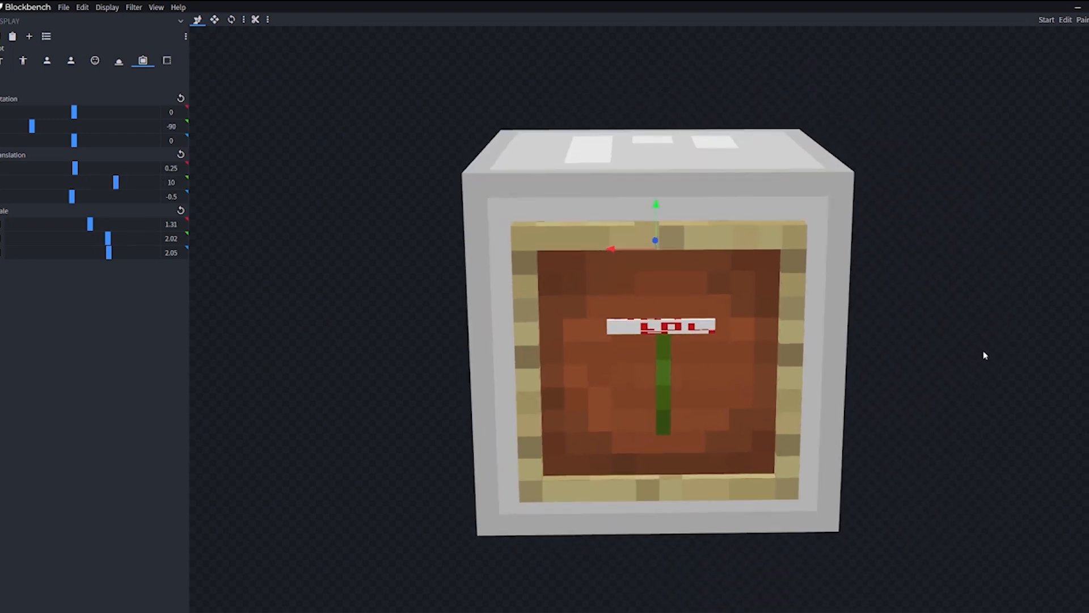
Step: In the GUI display slot, set rotation to -2, 113, 19, translation to X 1.5 and Y 10, and scale to 2.14, 2.14, 2.12
{"action": "left_click", "coordinate": [166, 63]}
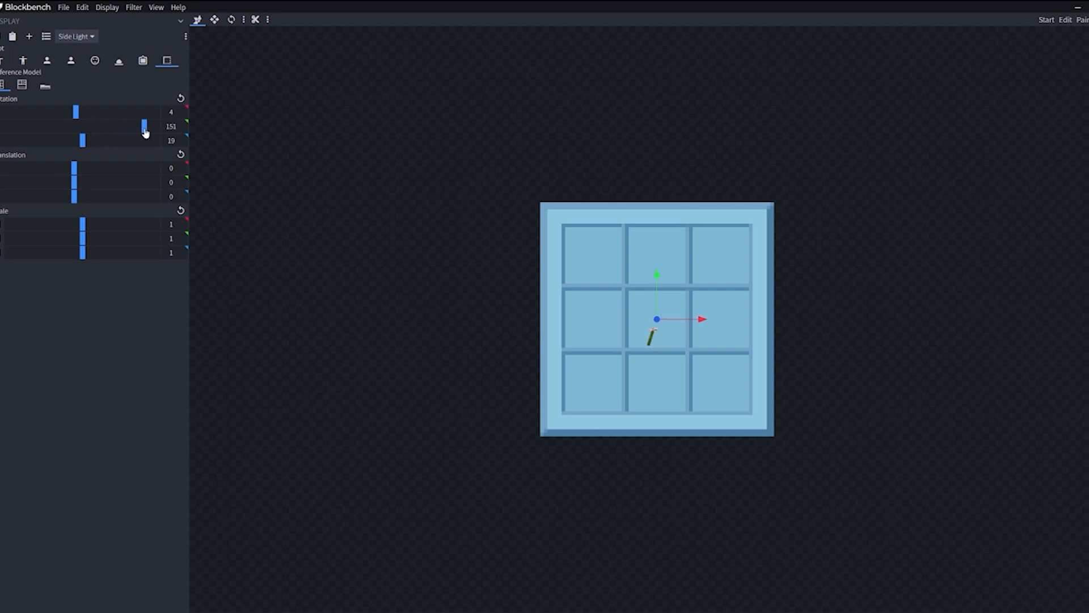
{"action": "mouse_move", "coordinate": [75, 182]}
{"action": "left_mouse_down"}
{"action": "mouse_move", "coordinate": [62, 185]}
{"action": "mouse_move", "coordinate": [85, 182]}
{"action": "left_mouse_up"}
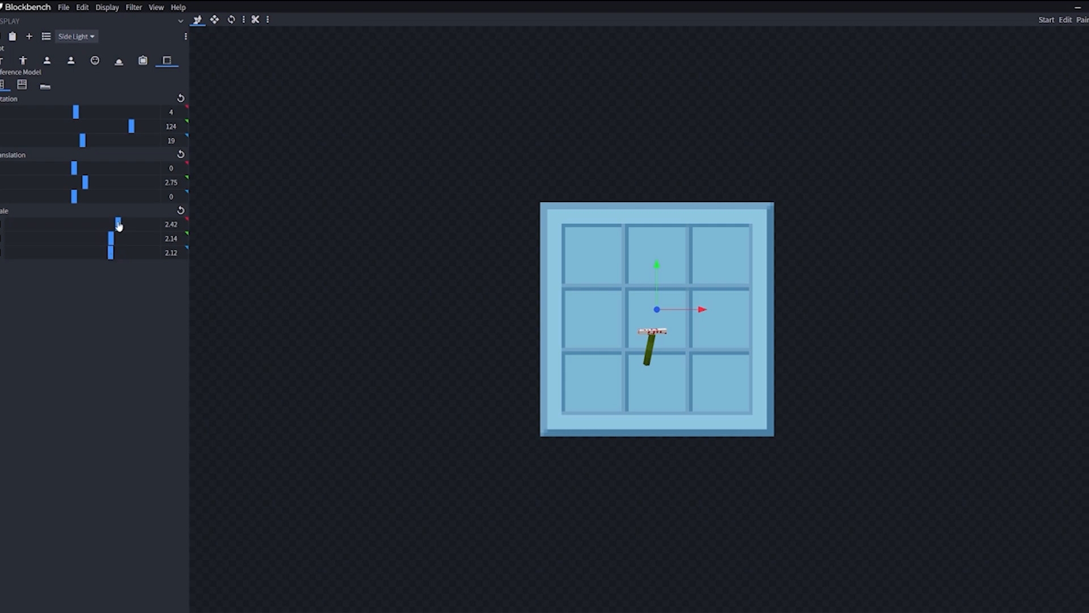
{"action": "left_click_drag", "start_coordinate": [663, 292], "coordinate": [718, 290]}
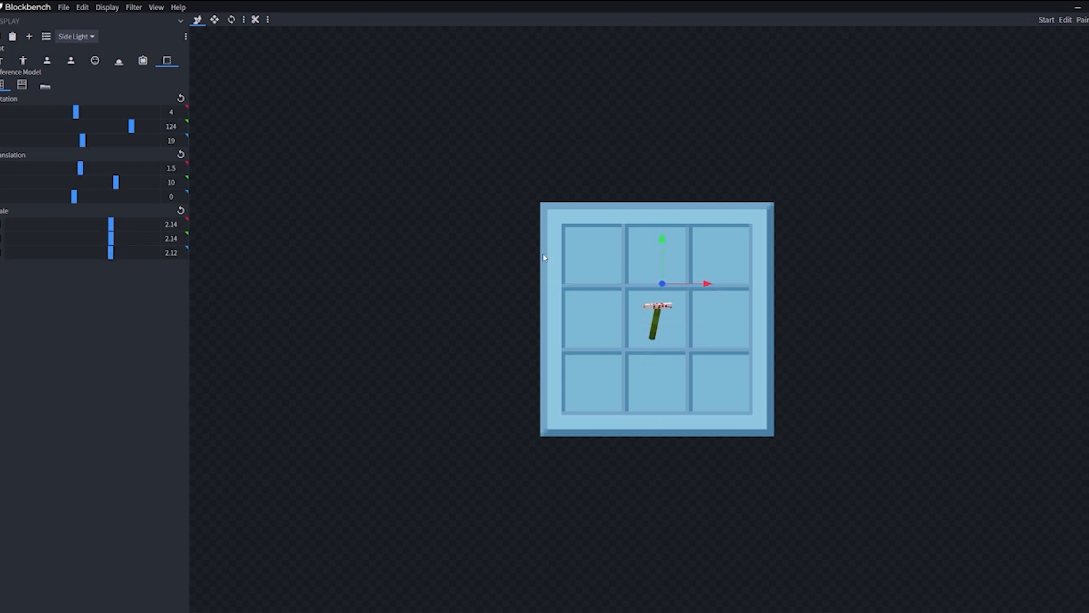
{"action": "left_click_drag", "start_coordinate": [134, 121], "coordinate": [63, 116]}
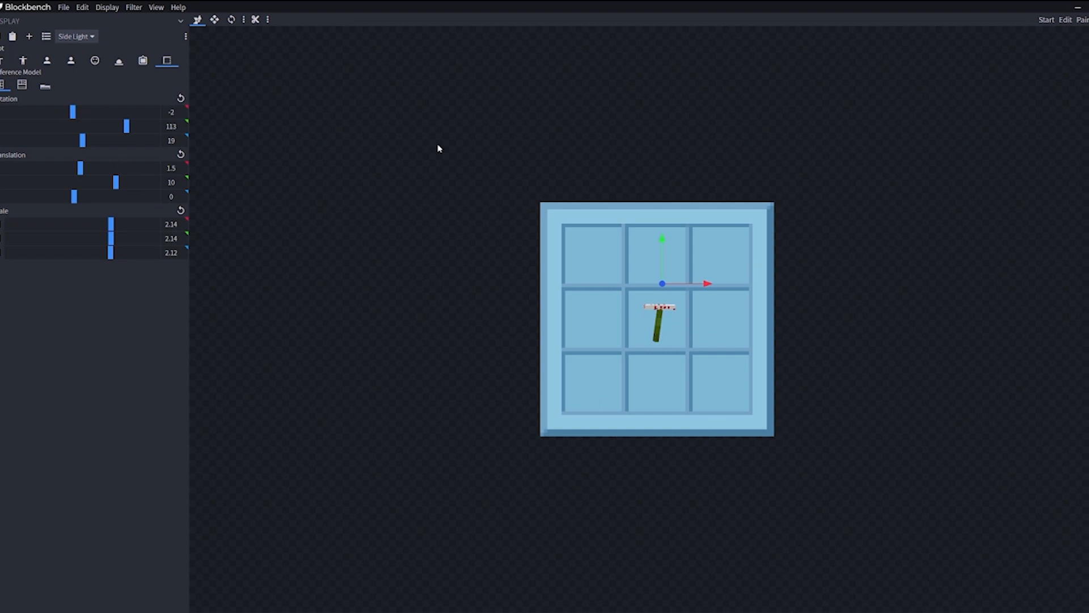
Step: Preview the T's GUI placement in the HUD and the nine-slot grid, and return to the third-person right-hand placement
{"action": "left_click", "coordinate": [45, 87]}
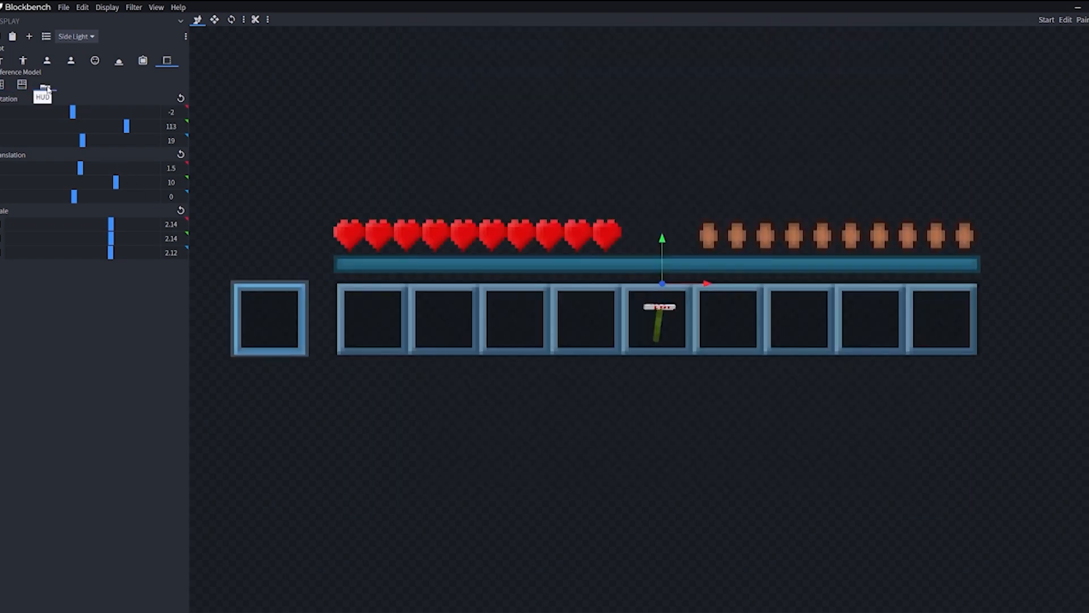
{"action": "left_click", "coordinate": [2, 86]}
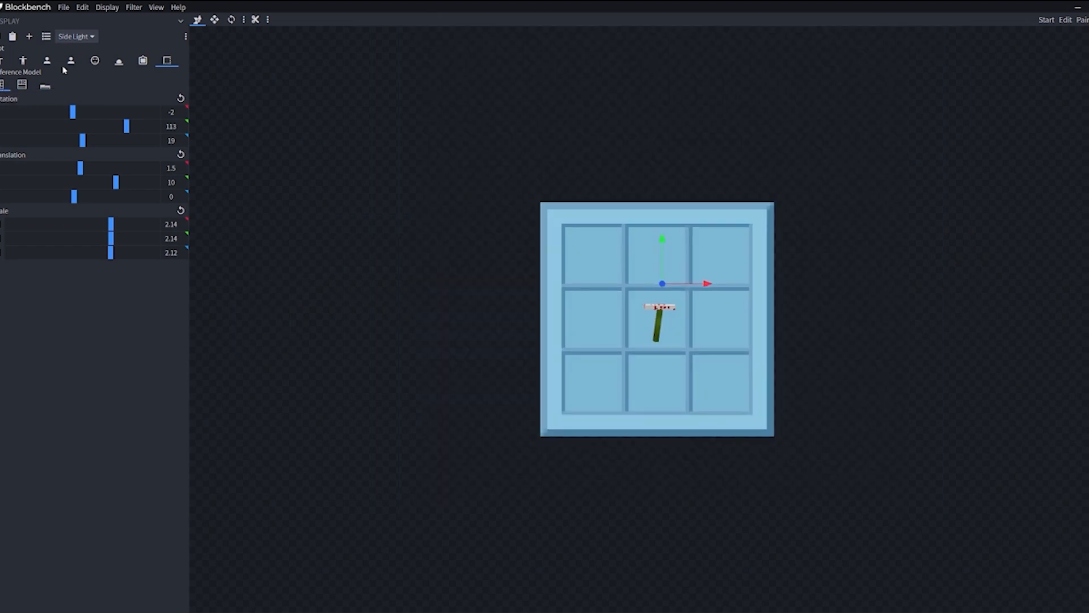
{"action": "left_click", "coordinate": [3, 61]}
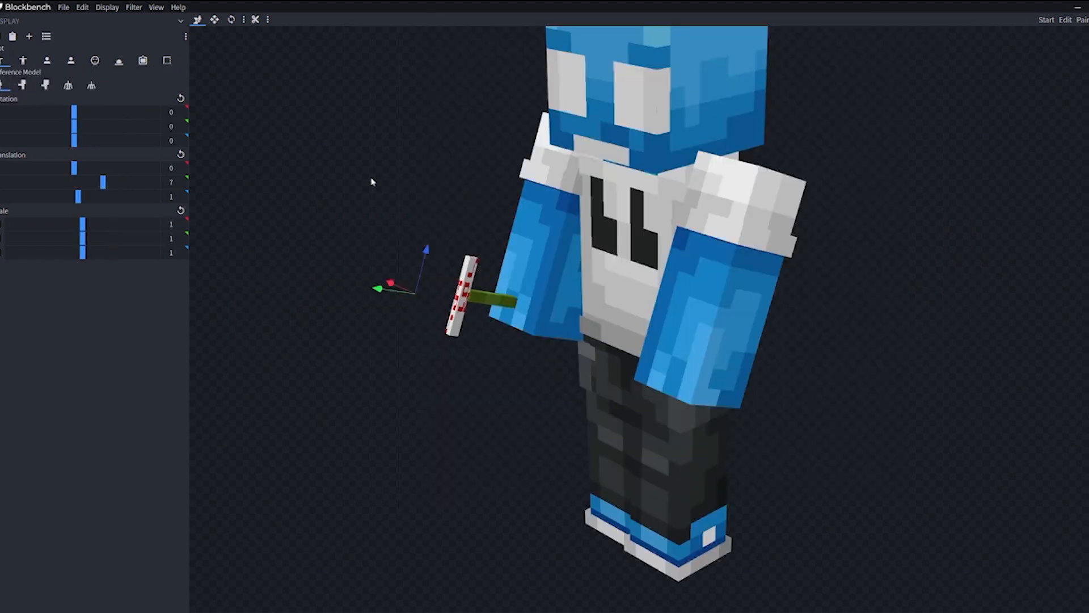
Step: Return to Edit mode with the T model and look it over from several sides
{"action": "left_click_drag", "start_coordinate": [373, 183], "coordinate": [1032, 72]}
{"action": "left_click_drag", "start_coordinate": [1072, 21], "coordinate": [350, 136]}
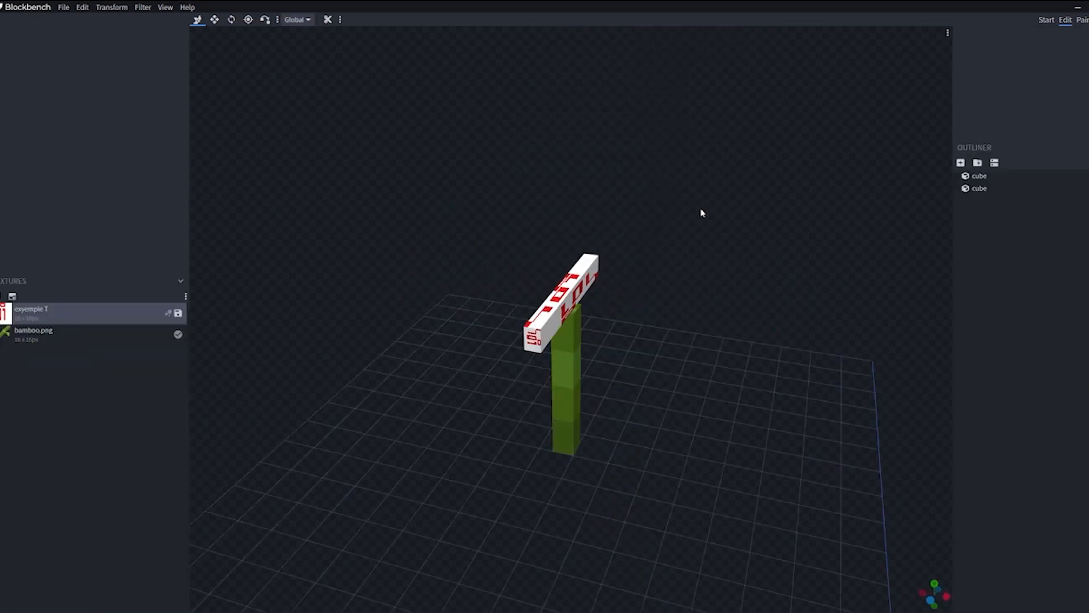
{"action": "left_click_drag", "start_coordinate": [749, 296], "coordinate": [1036, 159]}
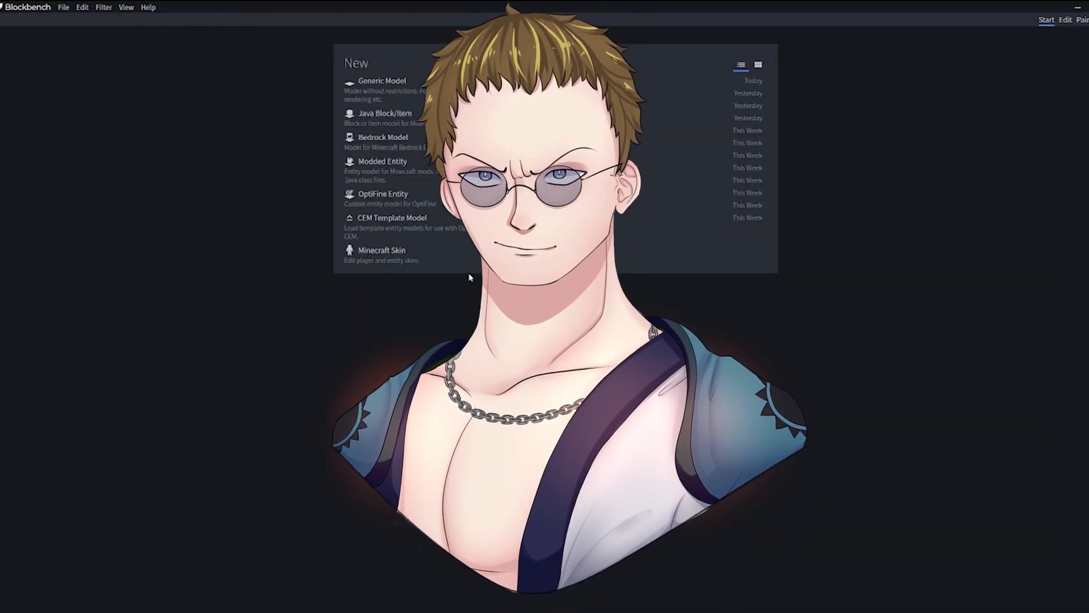
{"action": "left_click", "coordinate": [1066, 20]}
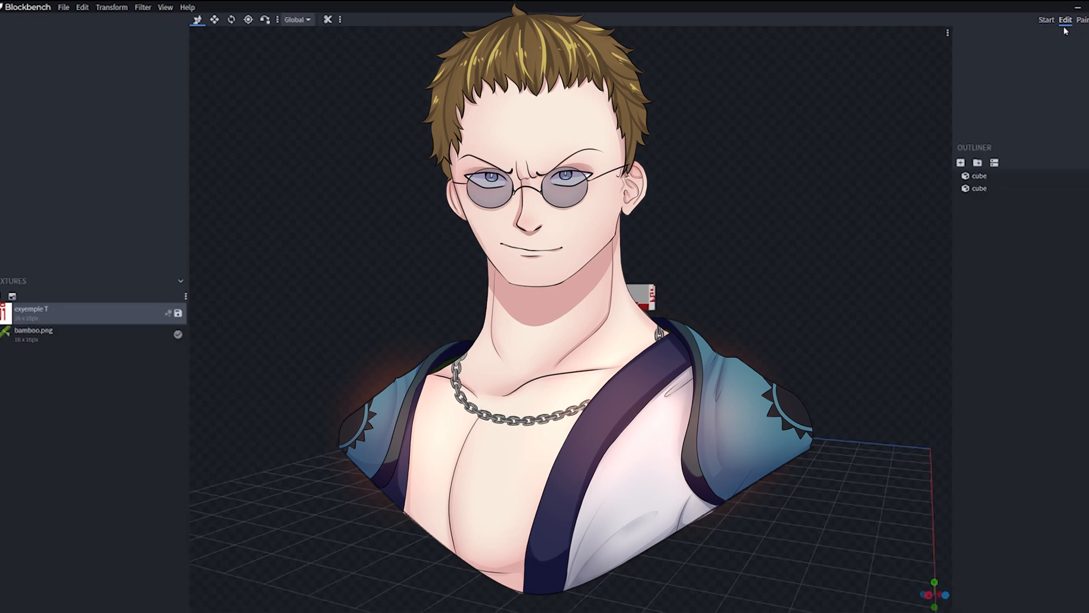
{"action": "left_click_drag", "start_coordinate": [685, 287], "coordinate": [474, 260]}
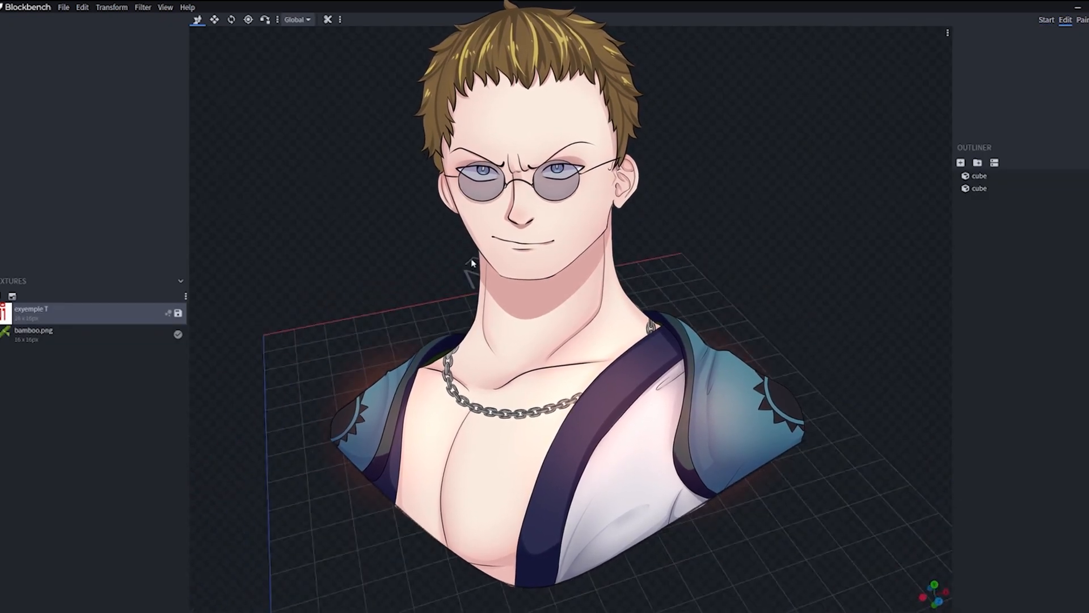
Step: Open the plugin manager and look through the installed plugins
{"action": "left_click", "coordinate": [105, 8]}
{"action": "mouse_move", "coordinate": [63, 7]}
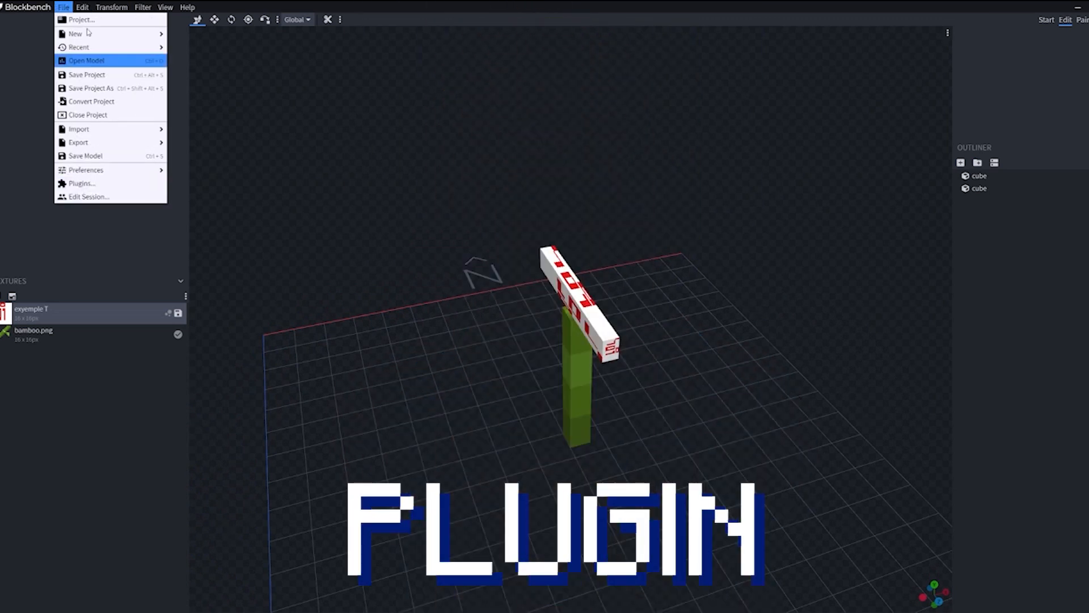
{"action": "left_click", "coordinate": [39, 192]}
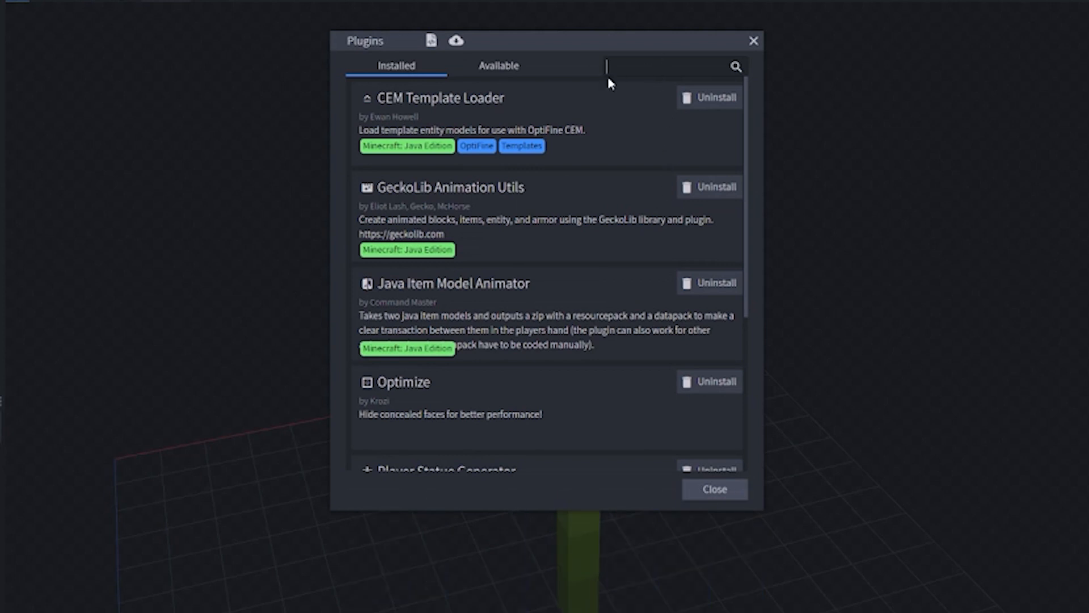
{"action": "scroll", "coordinate": [477, 153], "scroll_direction": "down", "scroll_amount": 1}
{"action": "scroll", "coordinate": [477, 176], "scroll_direction": "down", "scroll_amount": 3}
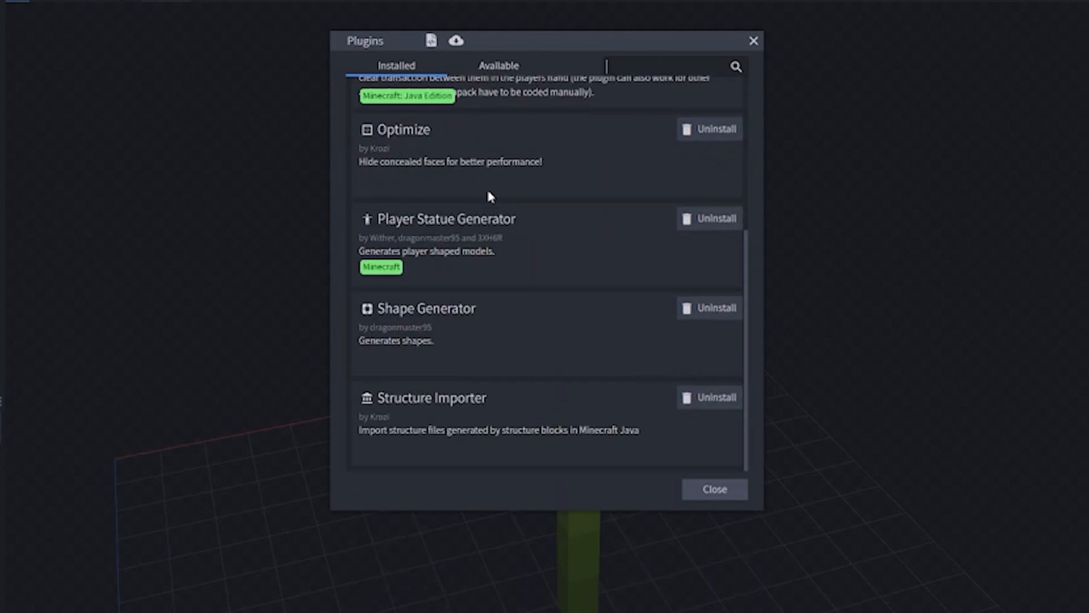
{"action": "scroll", "coordinate": [601, 238], "scroll_direction": "up", "scroll_amount": 4}
Step: Search for "sha" among both the installed and the available plugins to find Shape Generator
{"action": "left_click", "coordinate": [656, 67]}
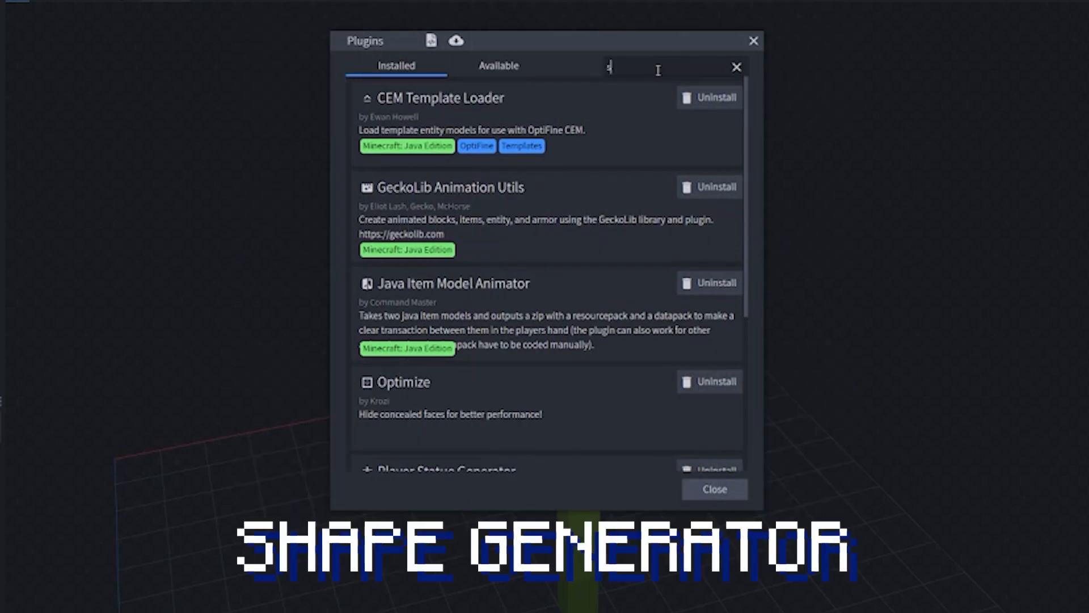
{"action": "type", "text": "sha"}
{"action": "left_click", "coordinate": [499, 66]}
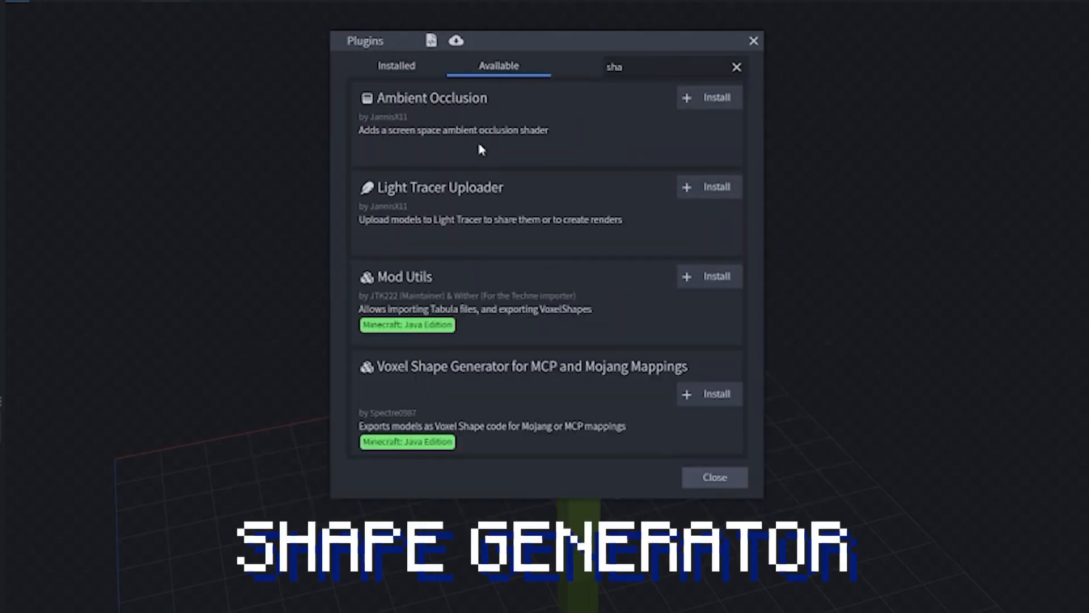
{"action": "left_click", "coordinate": [400, 67]}
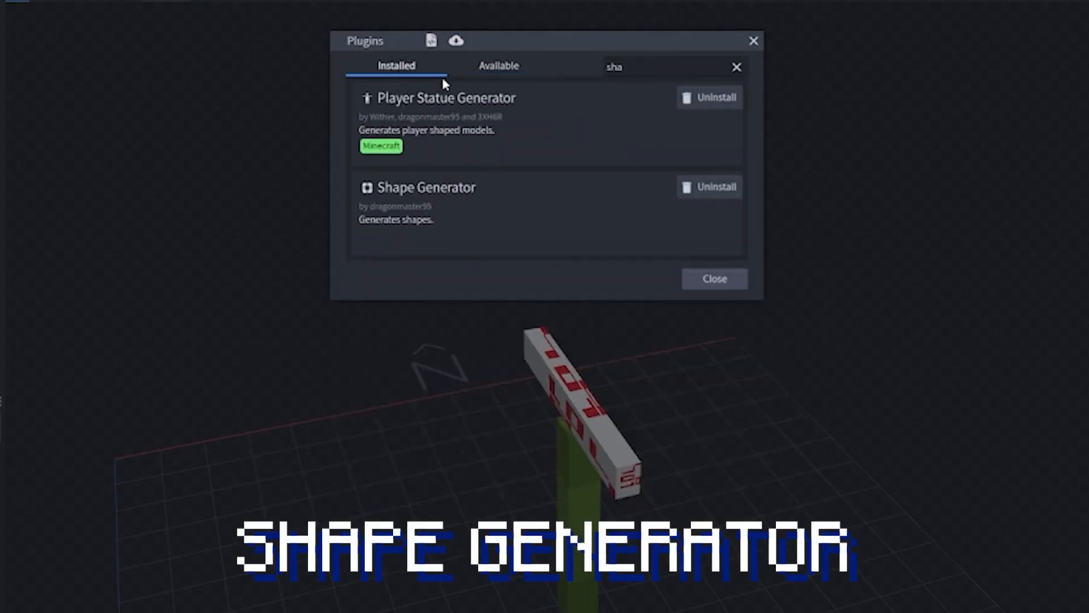
{"action": "left_click", "coordinate": [499, 69]}
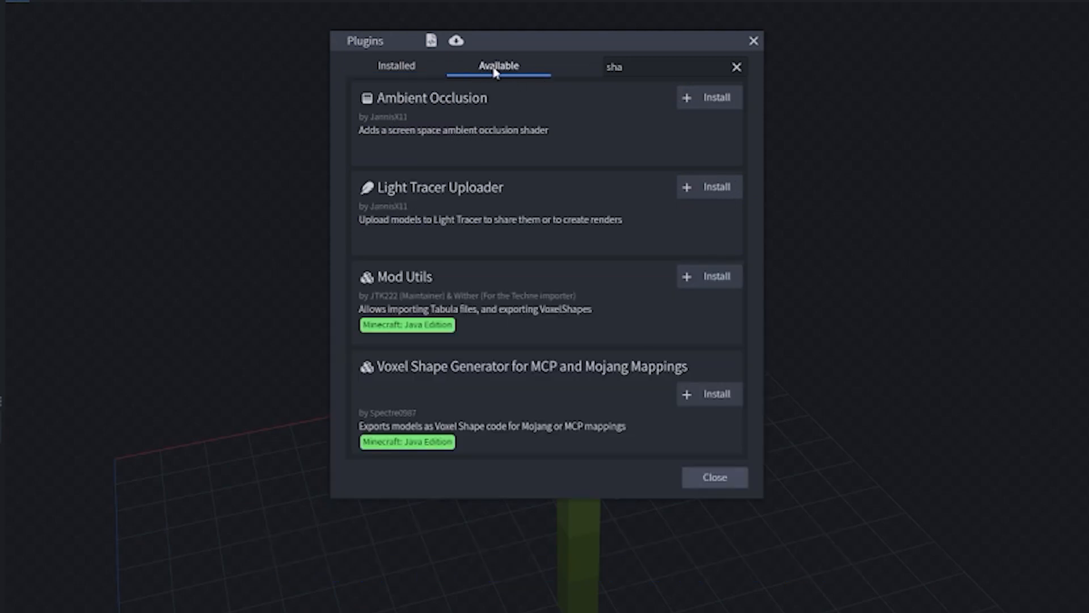
Step: Clear the plugin search, browse the full available and installed plugin lists, and close the plugin manager
{"action": "double_click", "coordinate": [621, 67]}
{"action": "key", "text": "BackSpace"}
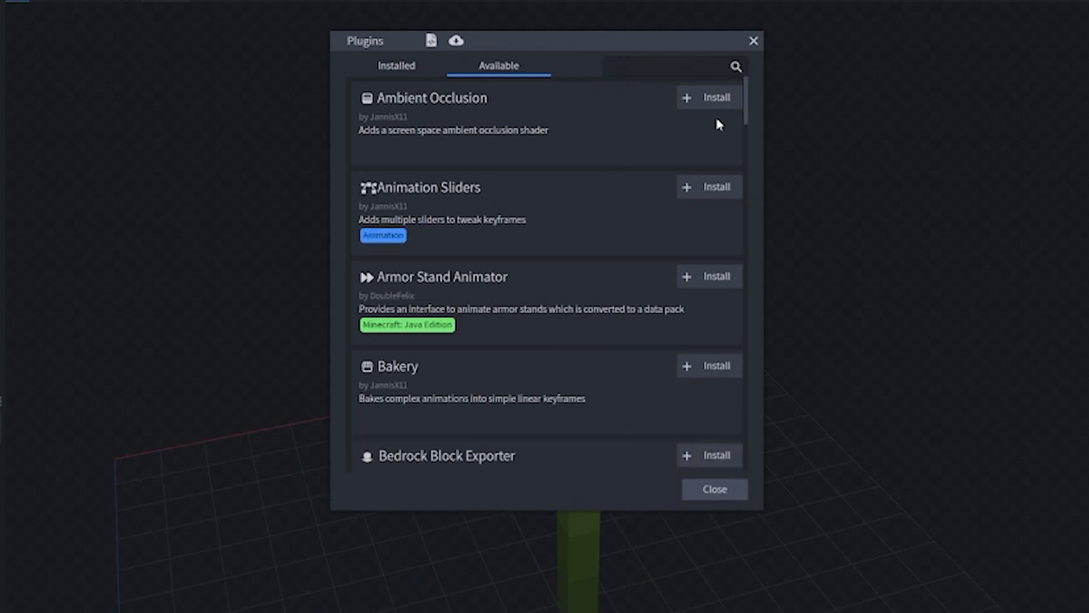
{"action": "scroll", "coordinate": [681, 198], "scroll_direction": "down", "scroll_amount": 20}
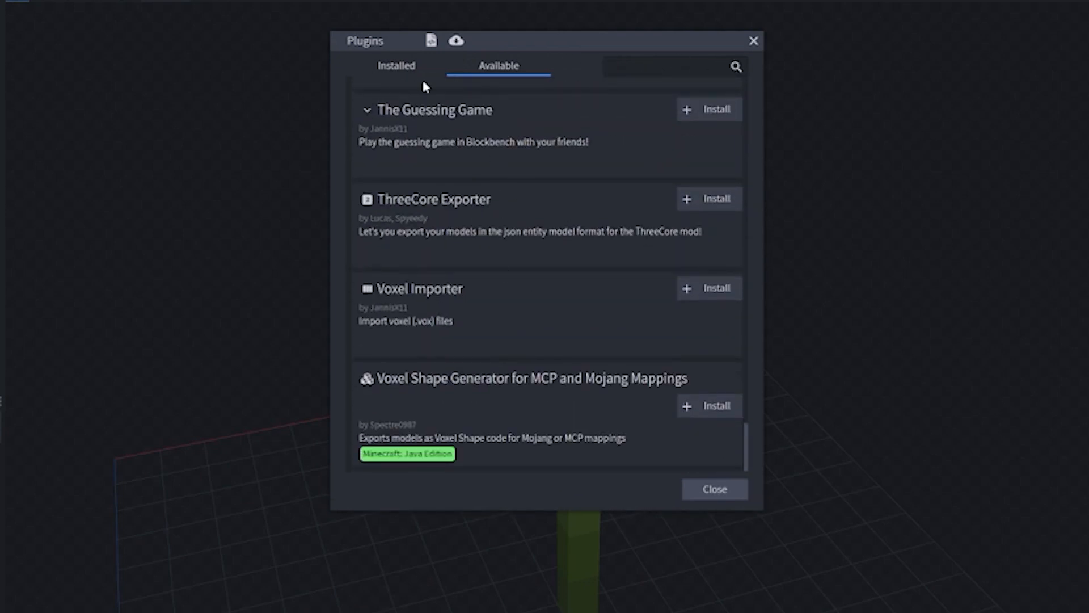
{"action": "left_click", "coordinate": [400, 67]}
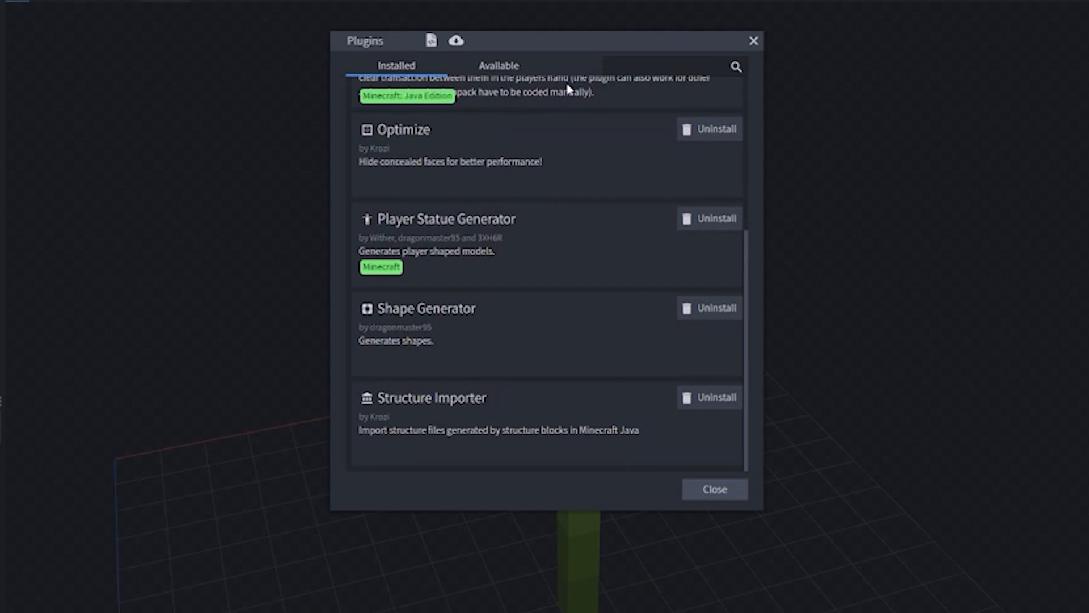
{"action": "left_click", "coordinate": [499, 66]}
{"action": "left_click", "coordinate": [400, 66]}
{"action": "scroll", "coordinate": [555, 314], "scroll_direction": "up", "scroll_amount": 4}
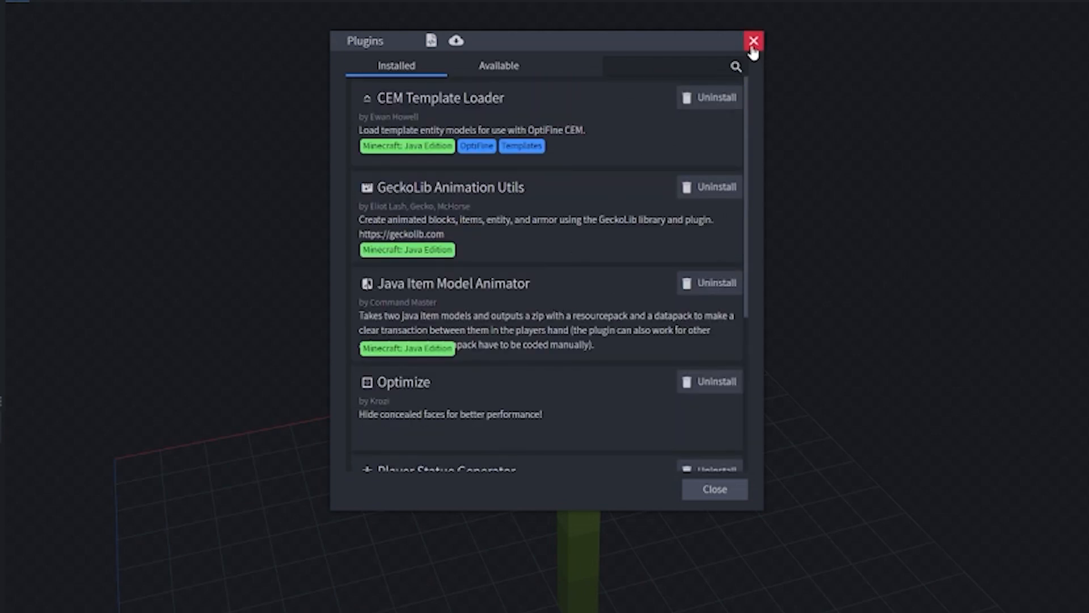
{"action": "left_click", "coordinate": [753, 41]}
Step: Generate a solid hexadecagon with radius 2, height 3 and centre point 2, 2, 2 along the Y axis
{"action": "left_click_drag", "start_coordinate": [683, 244], "coordinate": [495, 280]}
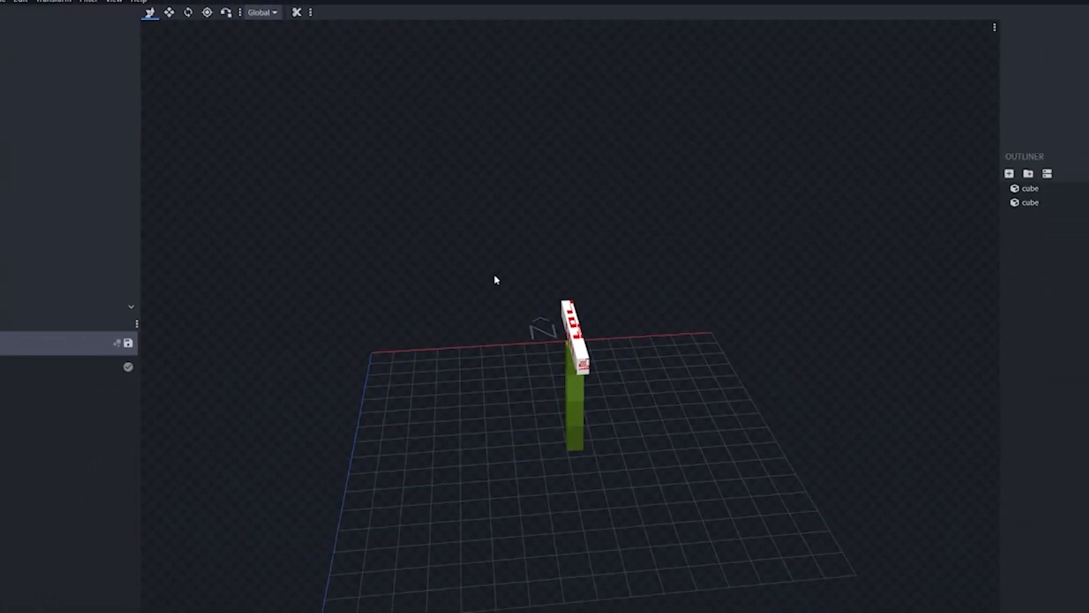
{"action": "left_click", "coordinate": [110, 7]}
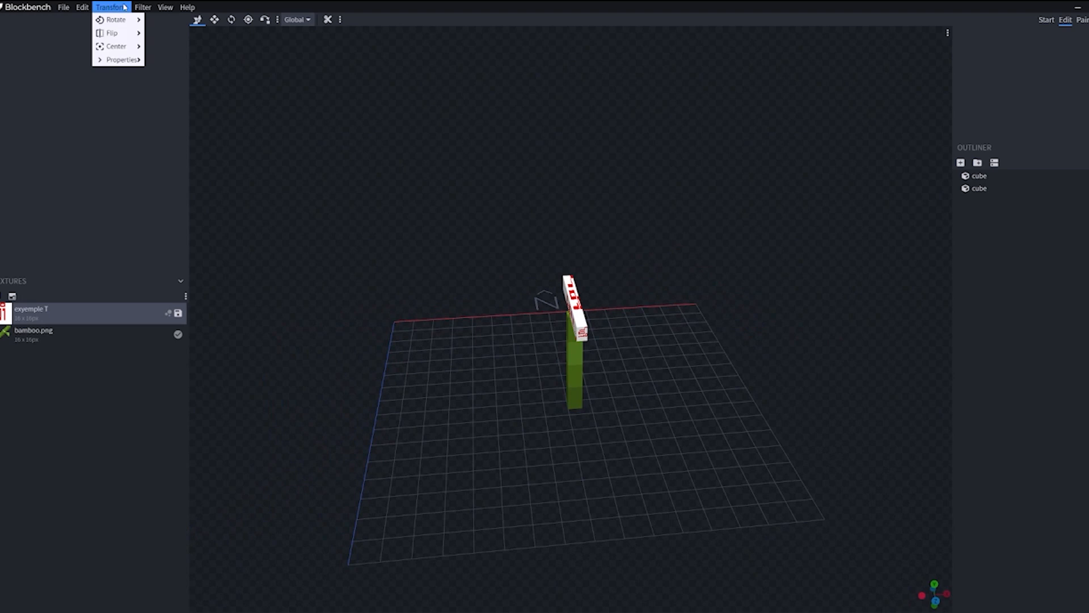
{"action": "mouse_move", "coordinate": [142, 7]}
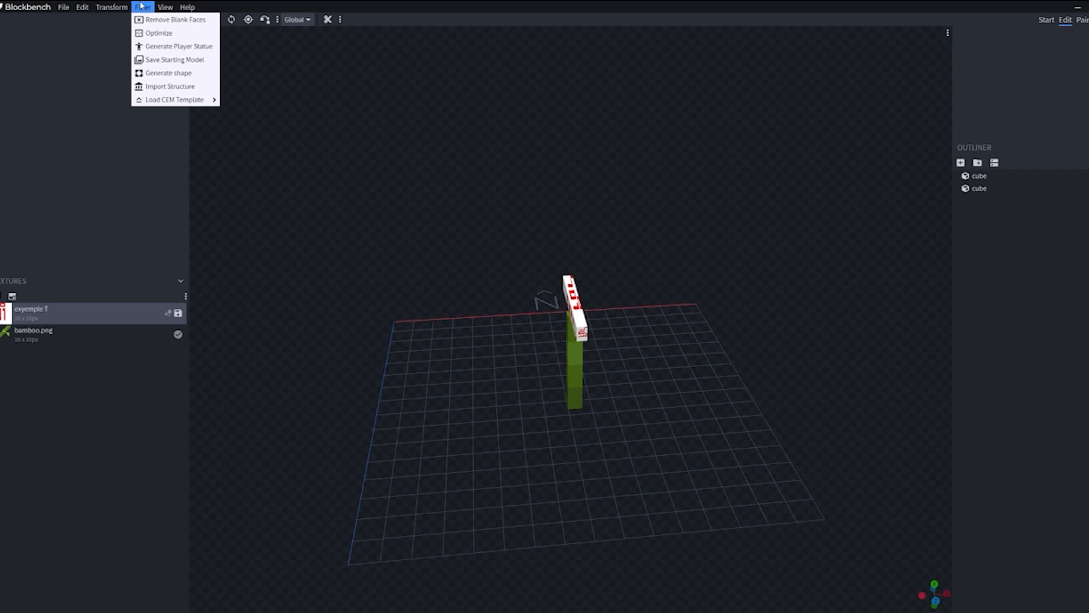
{"action": "left_click", "coordinate": [158, 74]}
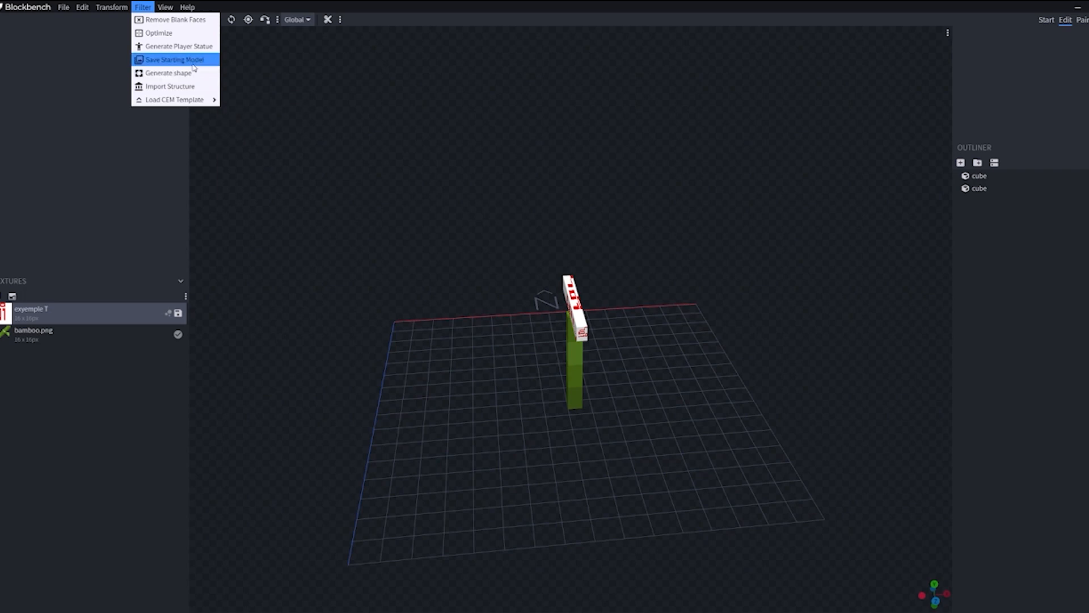
{"action": "left_click", "coordinate": [206, 75]}
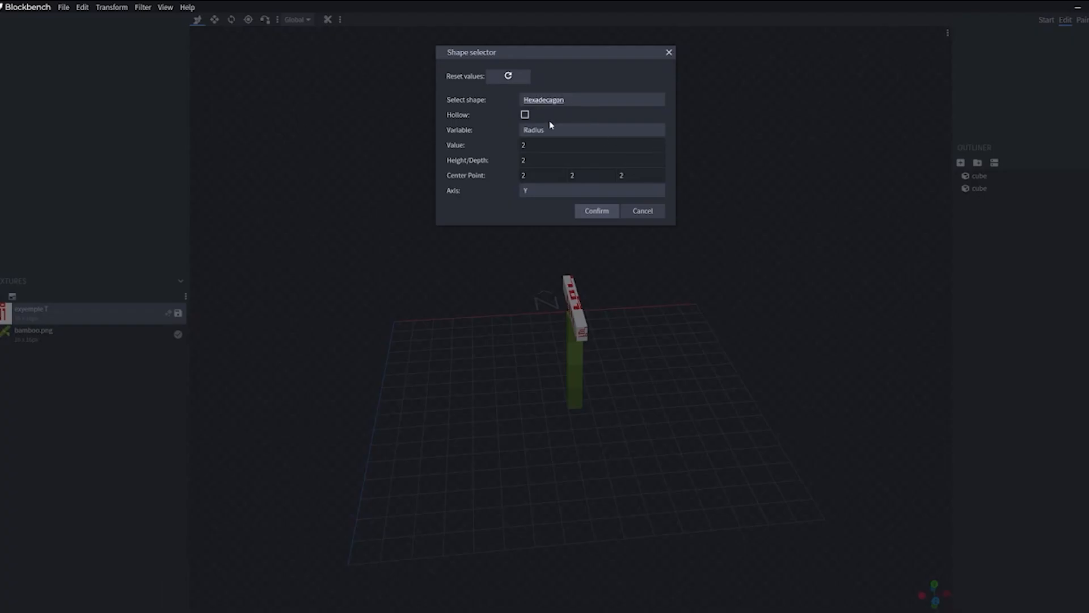
{"action": "key", "text": "Up"}
{"action": "key", "text": "Down"}
{"action": "type", "text": "3"}
{"action": "left_click", "coordinate": [602, 217]}
Step: Inspect the generated hexadecagon from above and collapse its group in the outliner
{"action": "left_click_drag", "start_coordinate": [576, 272], "coordinate": [399, 316]}
{"action": "left_click_drag", "start_coordinate": [319, 404], "coordinate": [469, 371]}
{"action": "left_click", "coordinate": [957, 201]}
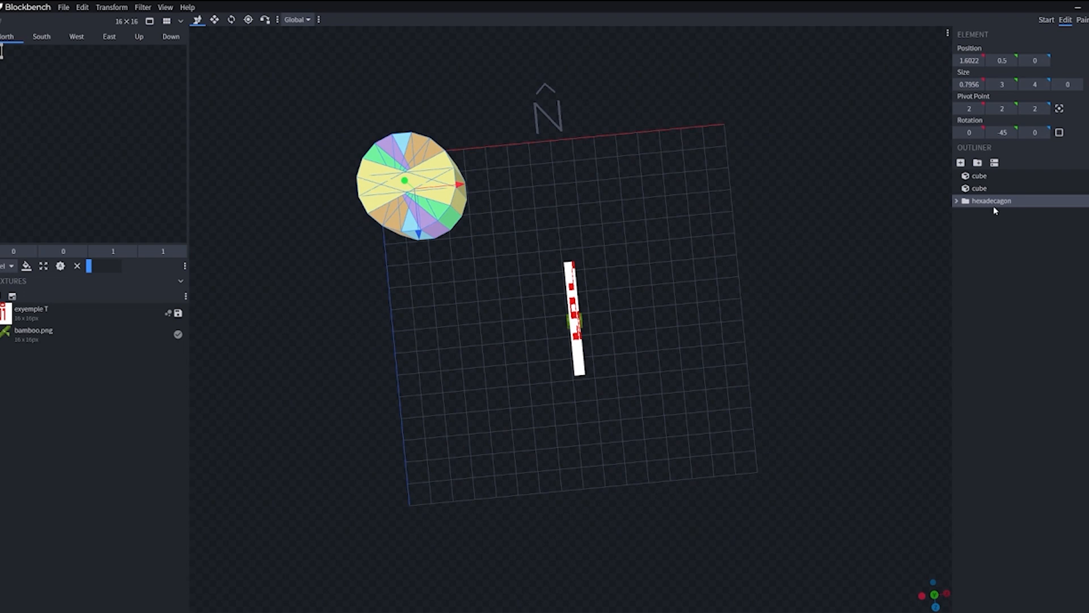
Step: Expand the hexadecagon group, select it whole and move it beside the T model, with its pivot at about 4.8, 2, 8.7
{"action": "left_click", "coordinate": [956, 202]}
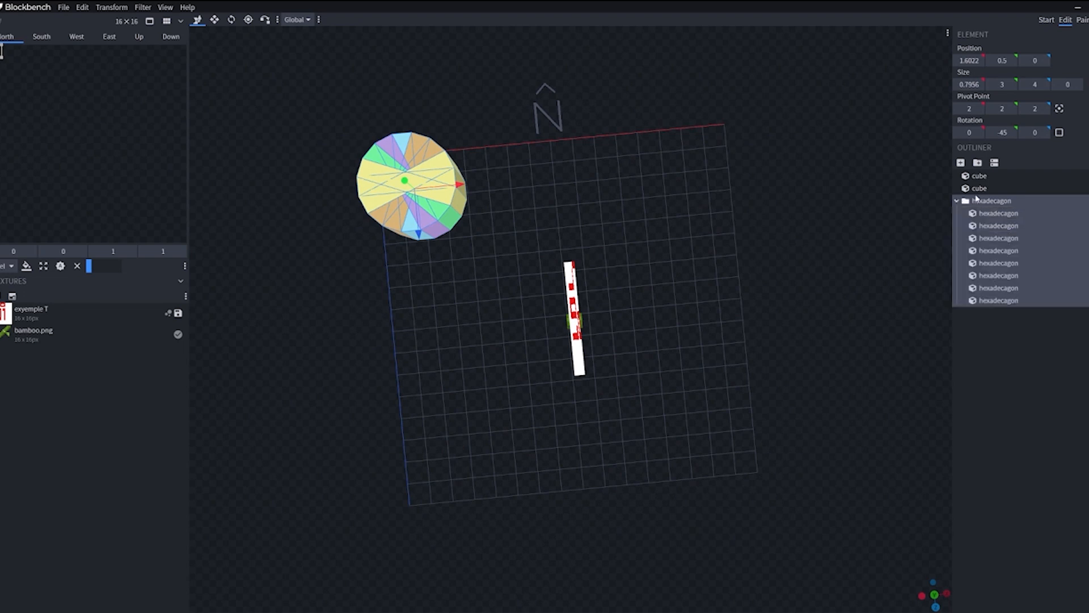
{"action": "left_click", "coordinate": [990, 214]}
{"action": "left_click", "coordinate": [977, 202]}
{"action": "left_click", "coordinate": [957, 203]}
{"action": "left_click", "coordinate": [957, 203]}
{"action": "left_click_drag", "start_coordinate": [447, 184], "coordinate": [644, 323]}
{"action": "left_click_drag", "start_coordinate": [778, 413], "coordinate": [681, 494]}
{"action": "left_click_drag", "start_coordinate": [516, 423], "coordinate": [525, 444]}
{"action": "left_click_drag", "start_coordinate": [471, 354], "coordinate": [621, 289]}
{"action": "left_click_drag", "start_coordinate": [715, 494], "coordinate": [677, 387]}
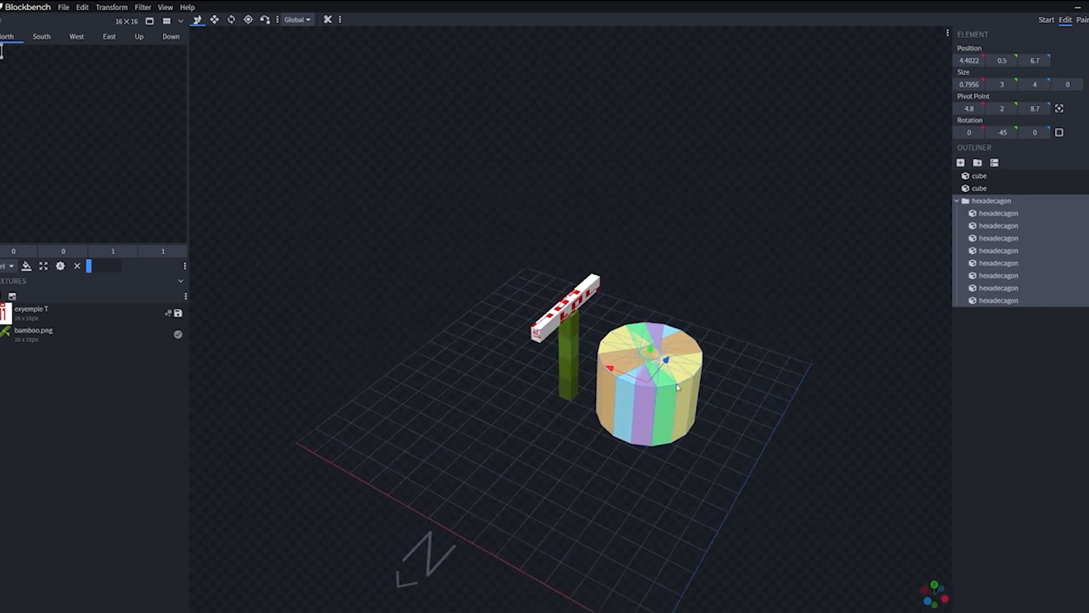
Step: Select the entire hexadecagon group and delete it
{"action": "left_click", "coordinate": [627, 379]}
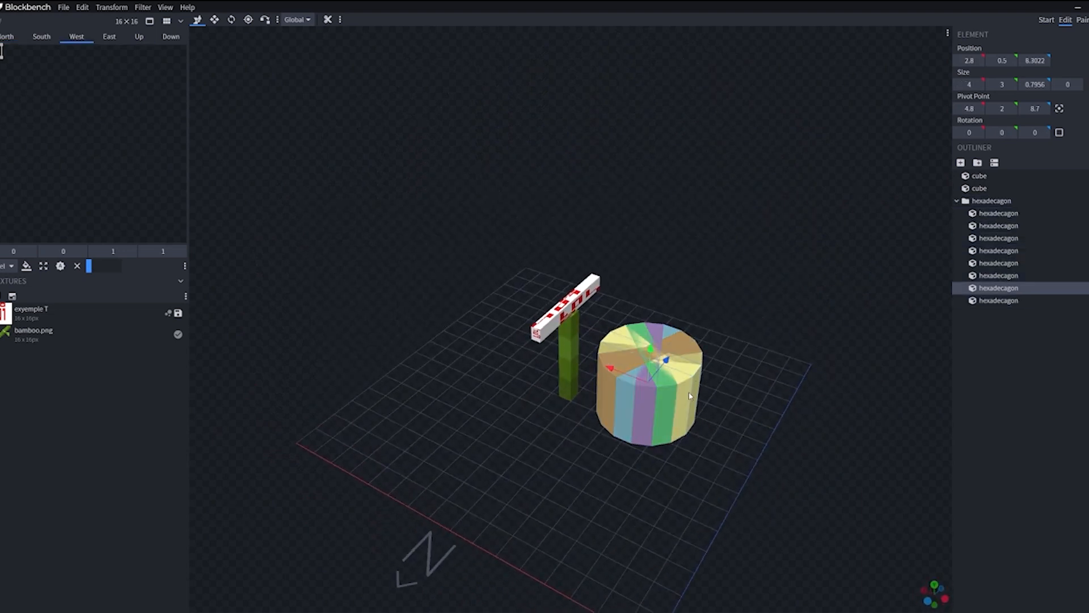
{"action": "left_click", "coordinate": [990, 201]}
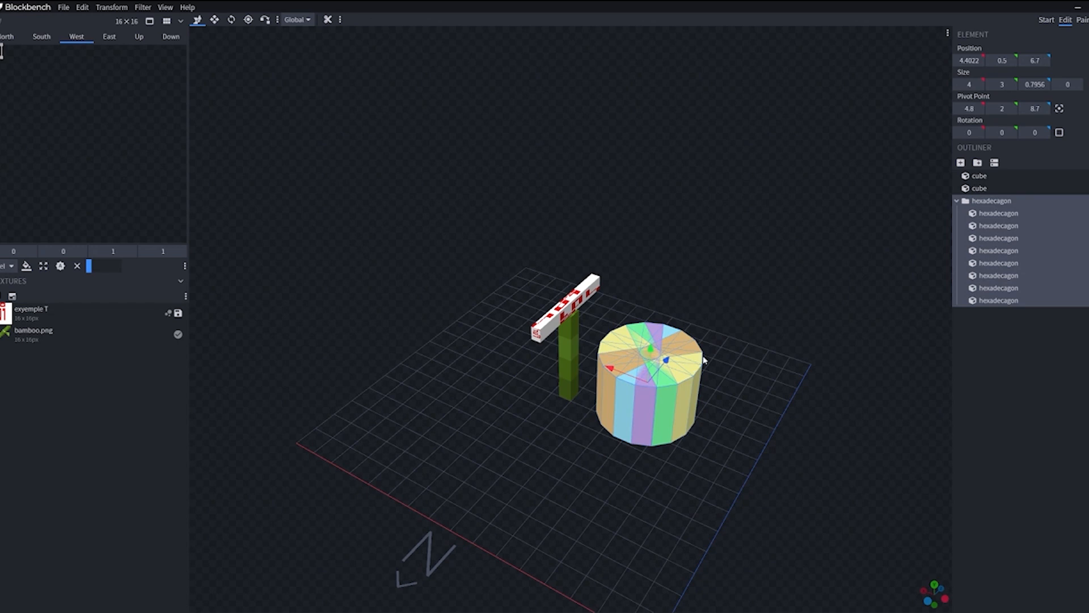
{"action": "key", "text": "Delete"}
Step: Generate a smaller solid hexadecagon with radius 1, height 3 and centre point 2, 2, 2 along the Y axis
{"action": "left_click", "coordinate": [113, 6]}
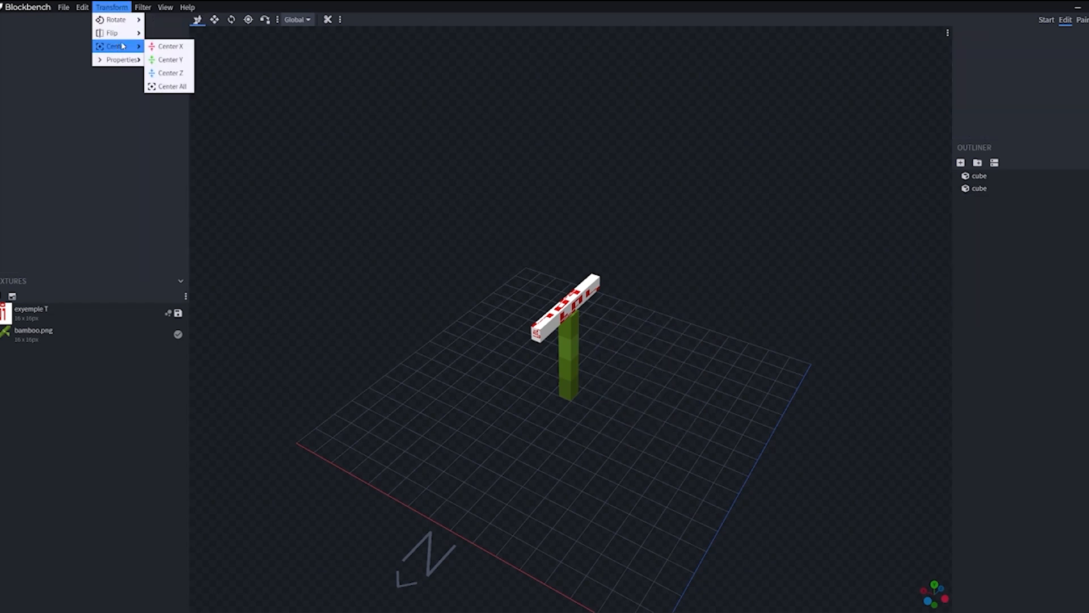
{"action": "mouse_move", "coordinate": [142, 6]}
{"action": "left_click", "coordinate": [169, 73]}
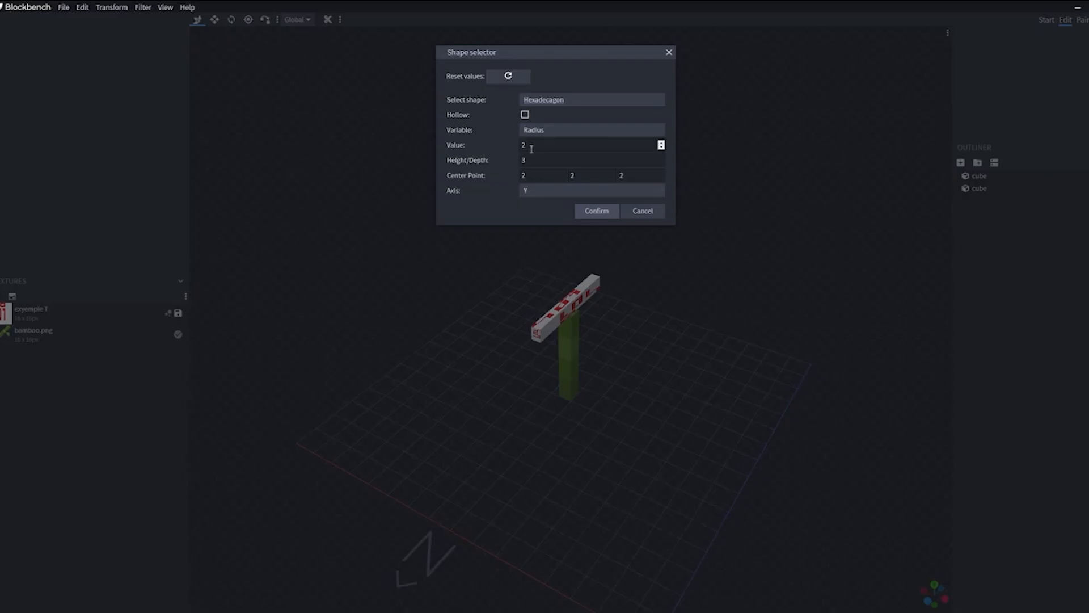
{"action": "left_click", "coordinate": [557, 133]}
{"action": "key", "text": "Tab"}
{"action": "type", "text": "1"}
{"action": "left_click", "coordinate": [597, 211]}
Step: Move the small hexadecagon onto the T's bamboo post, with its pivot at about 8.3, 2, 8.3
{"action": "left_click_drag", "start_coordinate": [634, 526], "coordinate": [596, 340]}
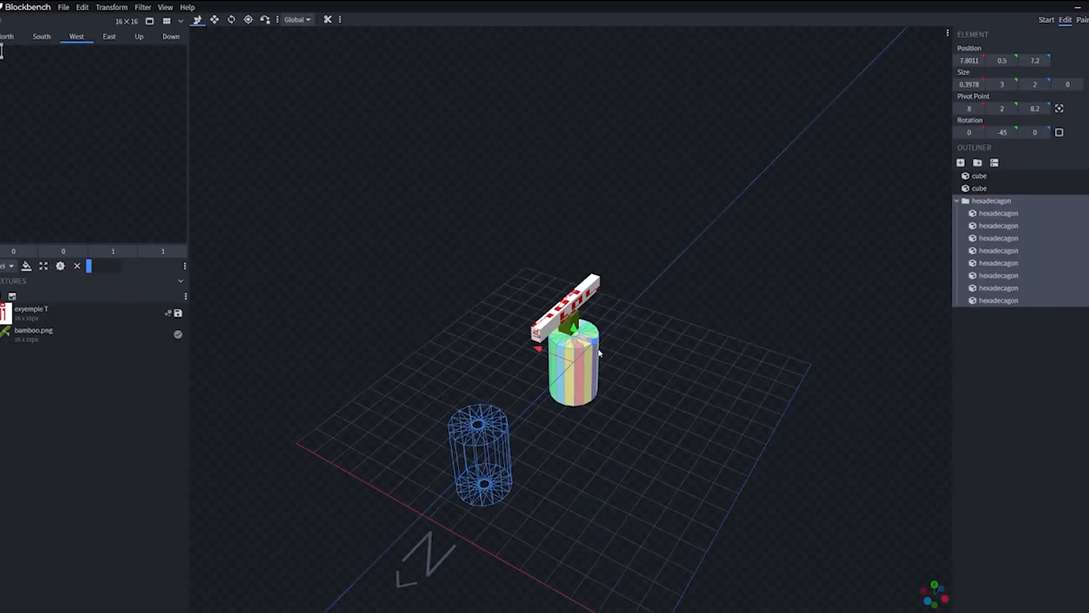
{"action": "scroll", "coordinate": [686, 441], "scroll_direction": "up", "scroll_amount": 5}
{"action": "left_click_drag", "start_coordinate": [697, 434], "coordinate": [731, 389]}
{"action": "left_click_drag", "start_coordinate": [539, 485], "coordinate": [524, 488]}
{"action": "left_click_drag", "start_coordinate": [677, 471], "coordinate": [624, 312]}
Step: Resize the hexadecagon group to narrow its pieces around the post, to a depth of about 1.4
{"action": "left_click", "coordinate": [214, 19]}
{"action": "left_click_drag", "start_coordinate": [605, 433], "coordinate": [598, 367]}
{"action": "left_click_drag", "start_coordinate": [652, 414], "coordinate": [431, 374]}
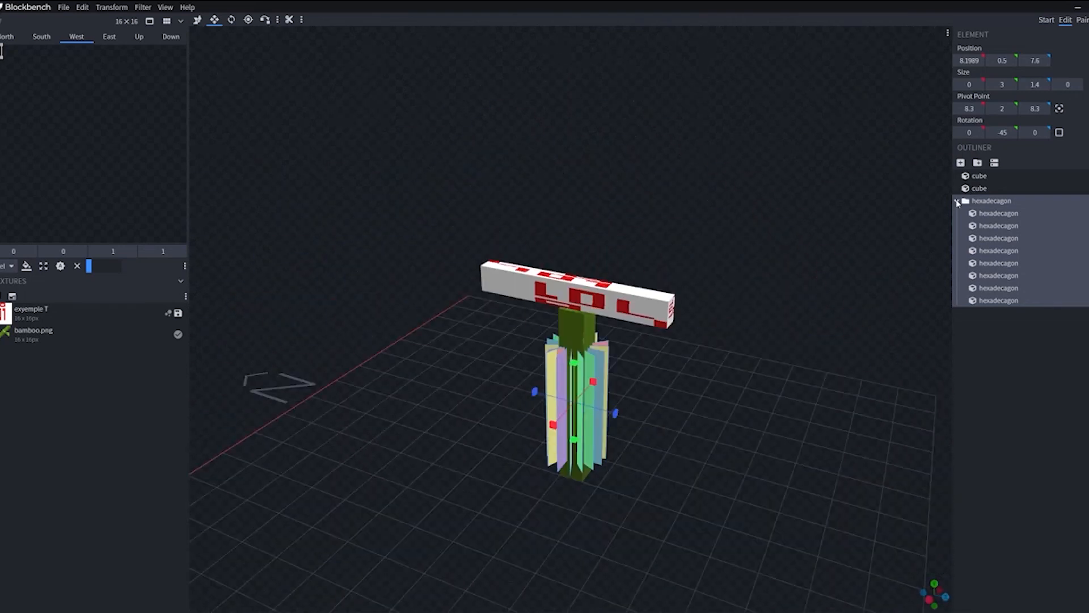
Step: Collapse the hexadecagon group and select the two T cubes in turn to identify the crossbar and the post
{"action": "left_click", "coordinate": [957, 202]}
{"action": "left_click", "coordinate": [980, 188]}
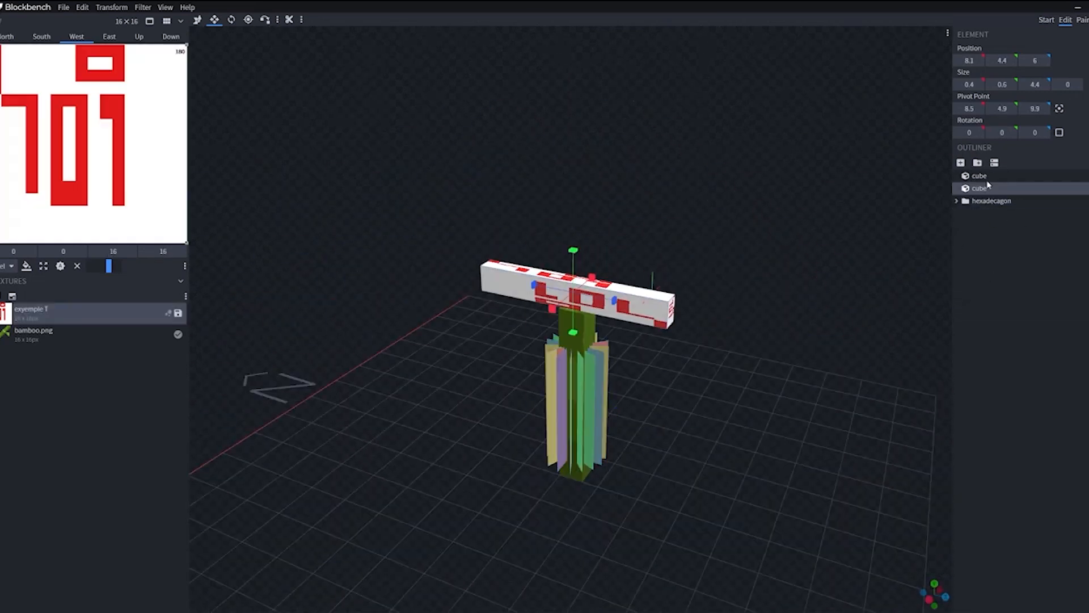
{"action": "left_click", "coordinate": [978, 176]}
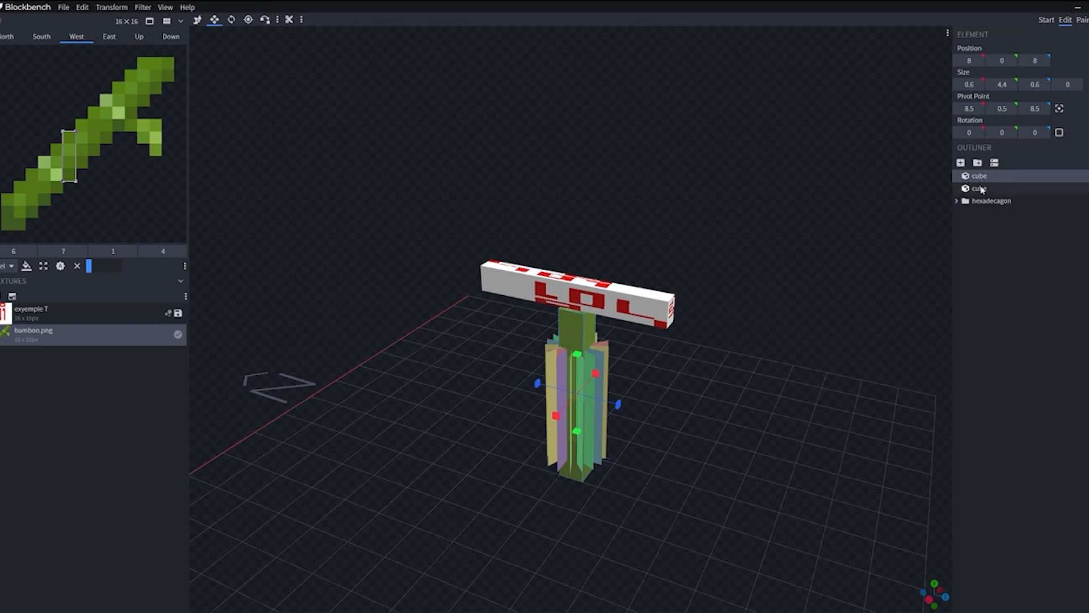
{"action": "left_click", "coordinate": [981, 188]}
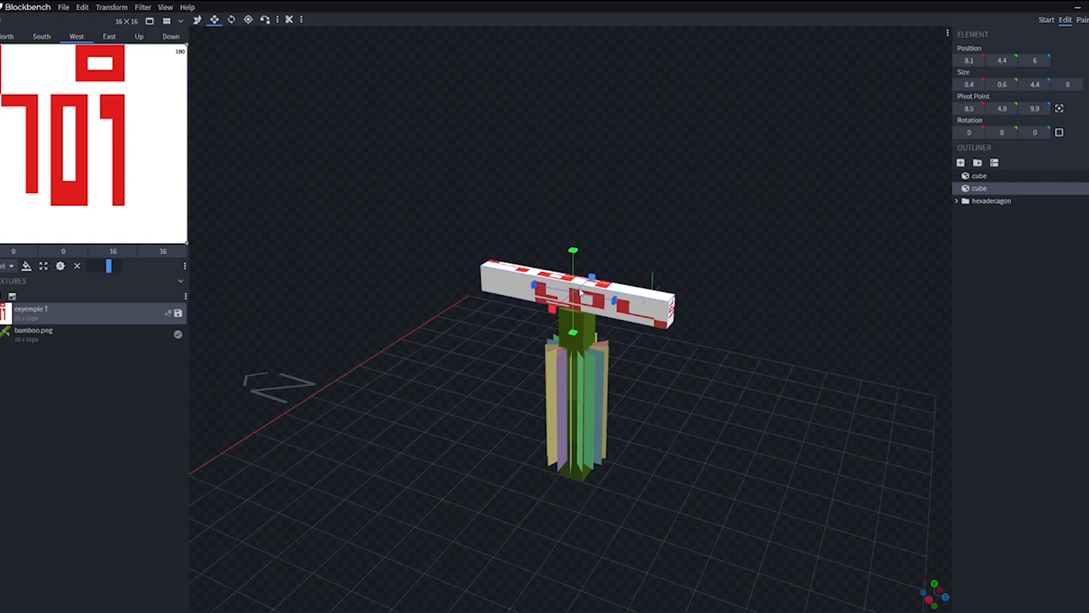
{"action": "left_click", "coordinate": [987, 212]}
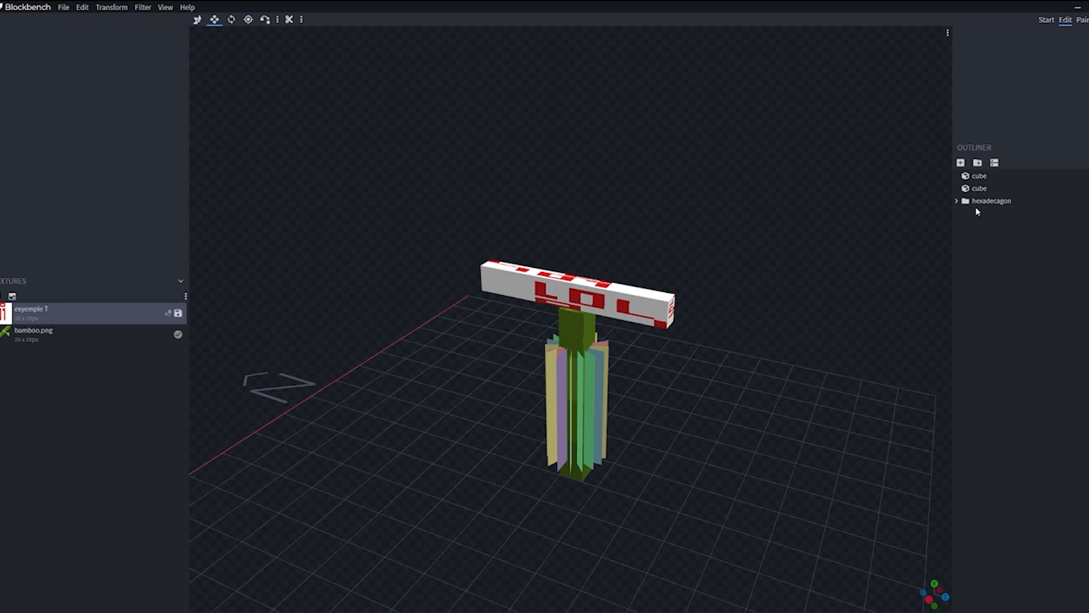
Step: Resize the whole hexadecagon group to a depth of about 0.8 and a height of 4.4 so it wraps the full post
{"action": "left_click", "coordinate": [957, 201]}
{"action": "left_click", "coordinate": [993, 201]}
{"action": "left_click_drag", "start_coordinate": [697, 384], "coordinate": [524, 427]}
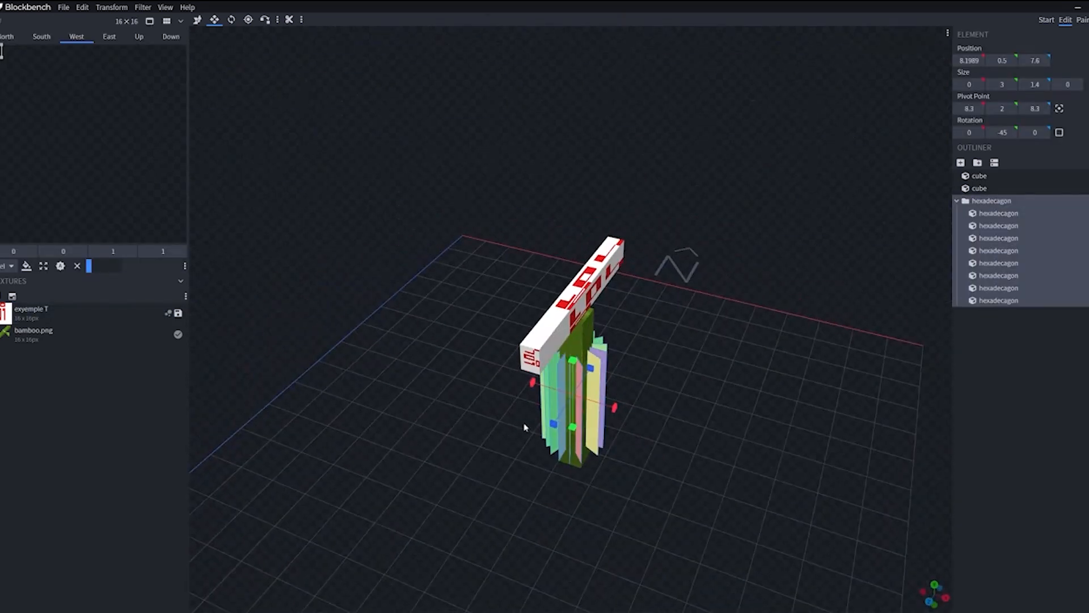
{"action": "left_click_drag", "start_coordinate": [620, 409], "coordinate": [539, 412]}
{"action": "left_click_drag", "start_coordinate": [705, 445], "coordinate": [612, 407]}
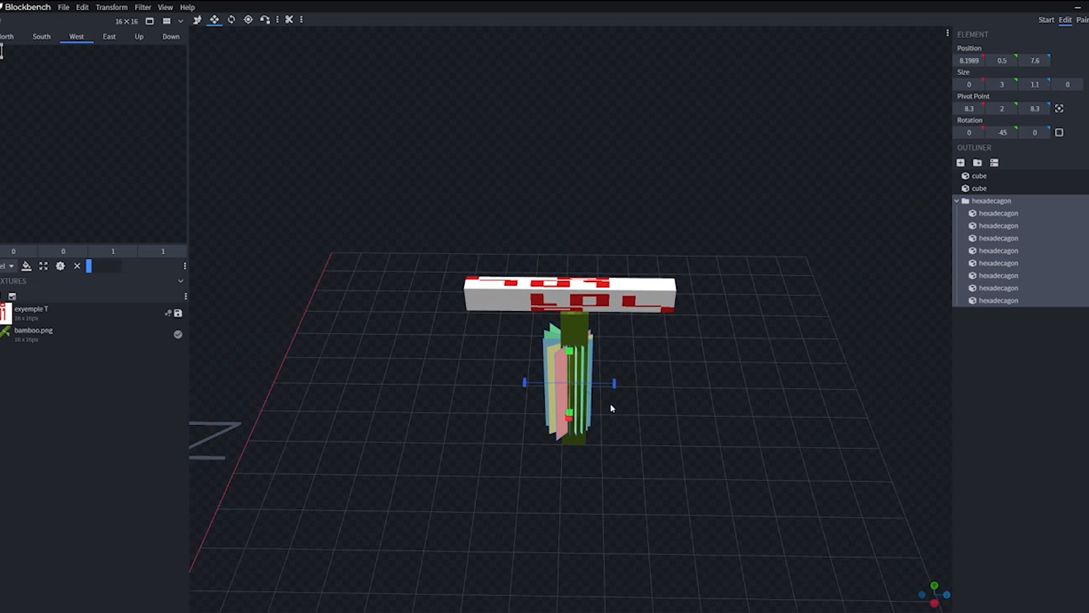
{"action": "left_click_drag", "start_coordinate": [523, 389], "coordinate": [573, 344]}
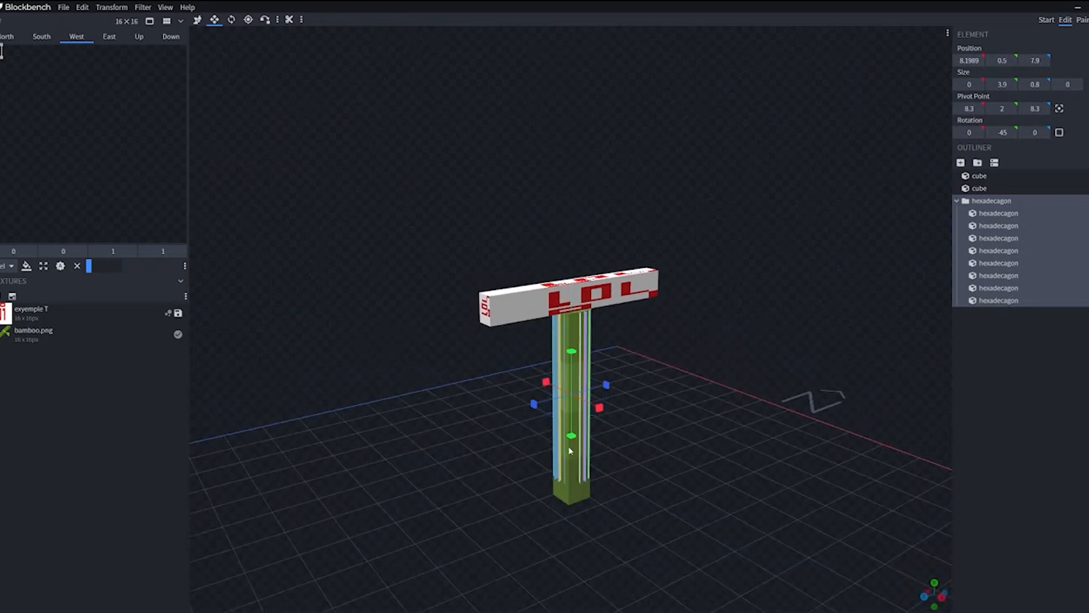
{"action": "left_click_drag", "start_coordinate": [571, 437], "coordinate": [573, 459]}
{"action": "left_click_drag", "start_coordinate": [708, 481], "coordinate": [623, 318]}
Step: Import the acacia_boat.png texture and apply it to the whole hexadecagon group
{"action": "left_click", "coordinate": [1020, 190]}
{"action": "left_click", "coordinate": [971, 202]}
{"action": "left_click_drag", "start_coordinate": [756, 367], "coordinate": [270, 349]}
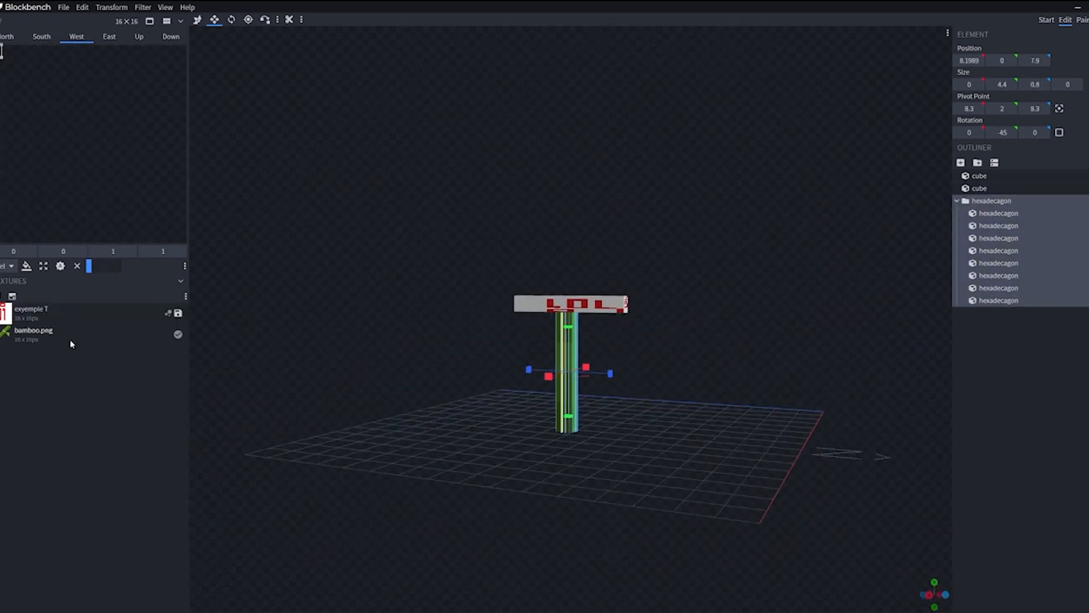
{"action": "left_click", "coordinate": [34, 340]}
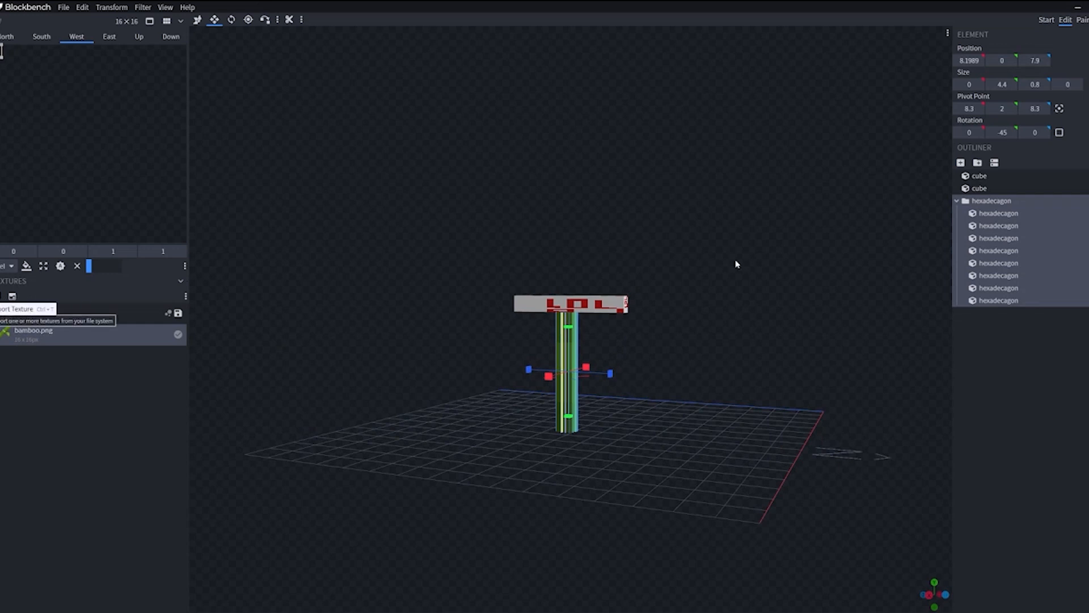
{"action": "left_click", "coordinate": [34, 353]}
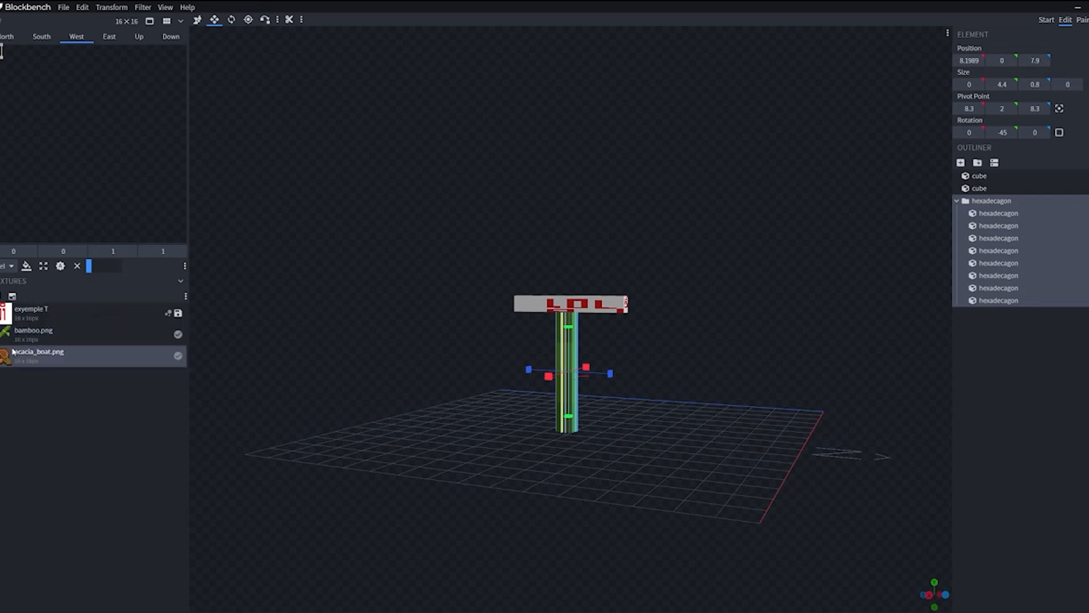
{"action": "scroll", "coordinate": [796, 352], "scroll_direction": "up", "scroll_amount": 2}
{"action": "left_click_drag", "start_coordinate": [135, 358], "coordinate": [999, 207]}
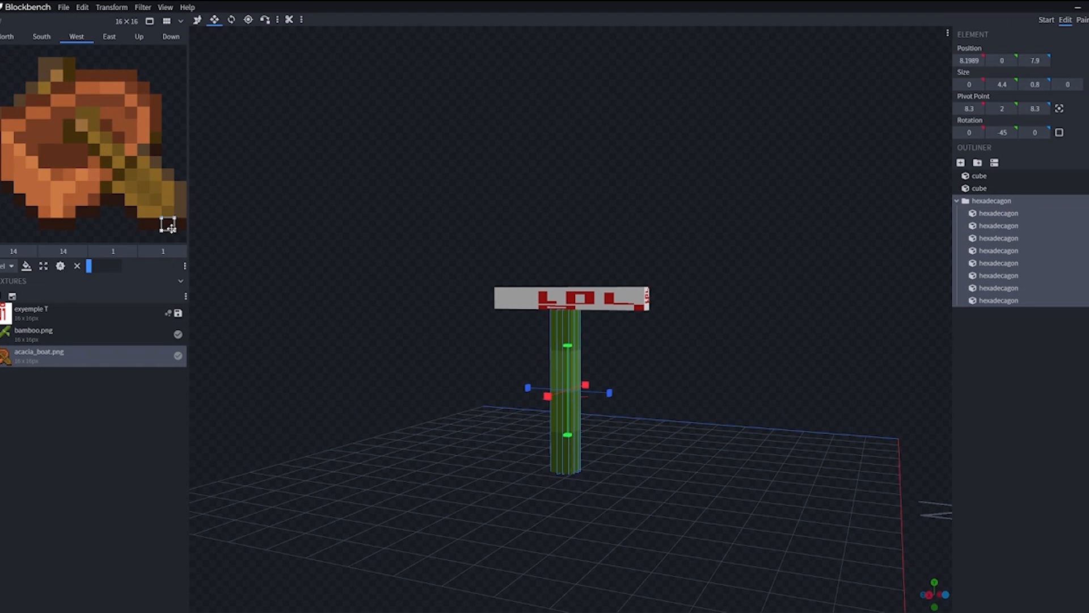
Step: Examine the textured post from several sides and review the hexadecagon group's contents in the outliner
{"action": "left_click_drag", "start_coordinate": [686, 382], "coordinate": [409, 379]}
{"action": "left_click", "coordinate": [561, 344]}
{"action": "left_click_drag", "start_coordinate": [715, 353], "coordinate": [795, 295]}
{"action": "left_click", "coordinate": [957, 201]}
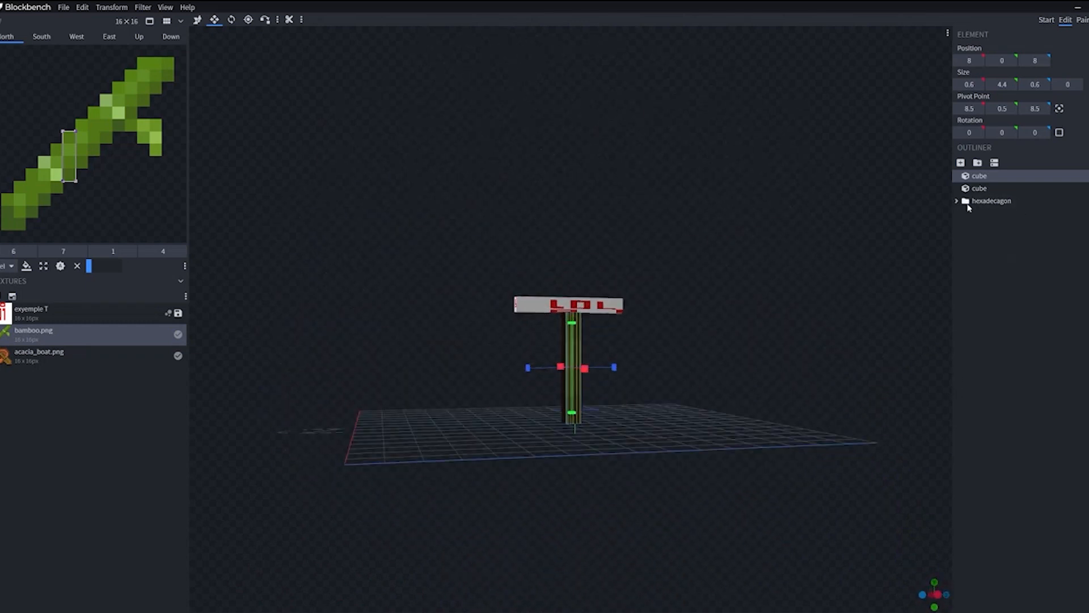
{"action": "left_click", "coordinate": [997, 203]}
{"action": "left_click", "coordinate": [958, 202]}
{"action": "left_click", "coordinate": [958, 202]}
{"action": "left_click", "coordinate": [978, 203]}
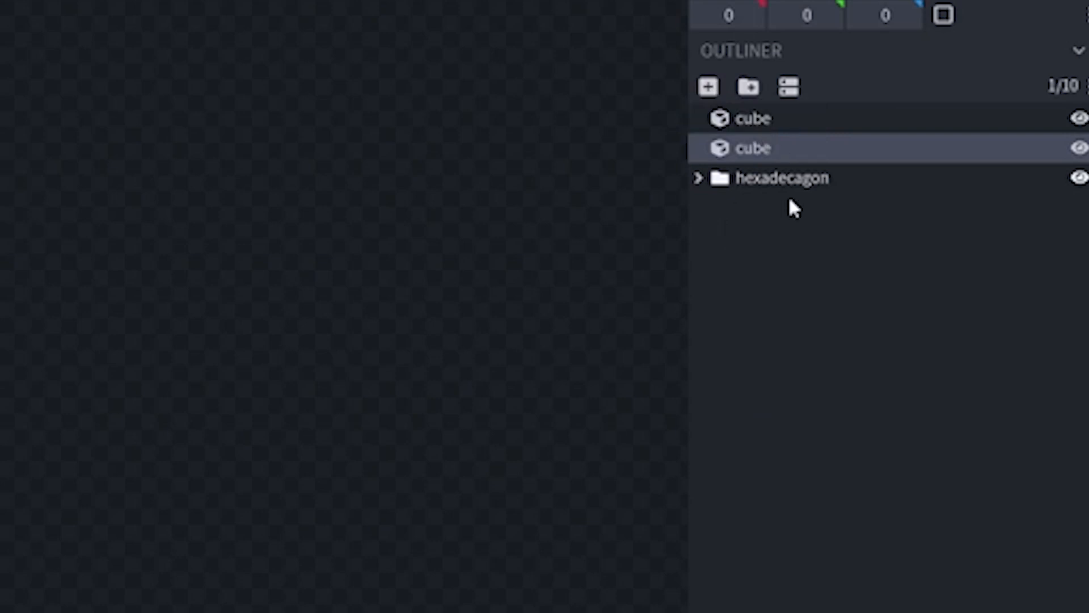
{"action": "left_click_drag", "start_coordinate": [340, 465], "coordinate": [420, 500]}
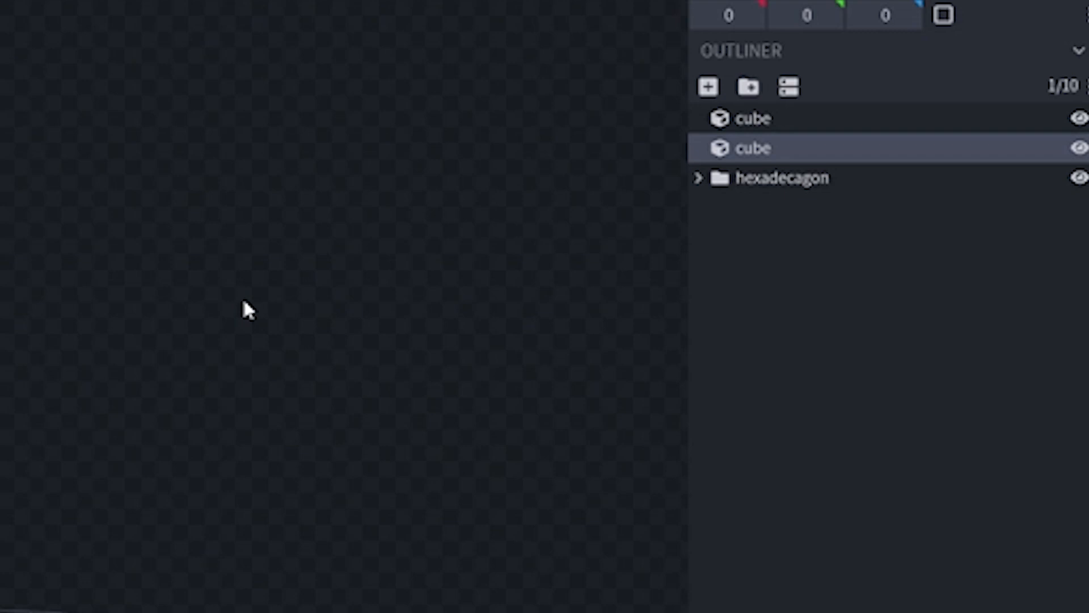
Step: Create a new group in the outliner and rename it "manche"
{"action": "left_click", "coordinate": [749, 87]}
{"action": "right_click", "coordinate": [760, 213]}
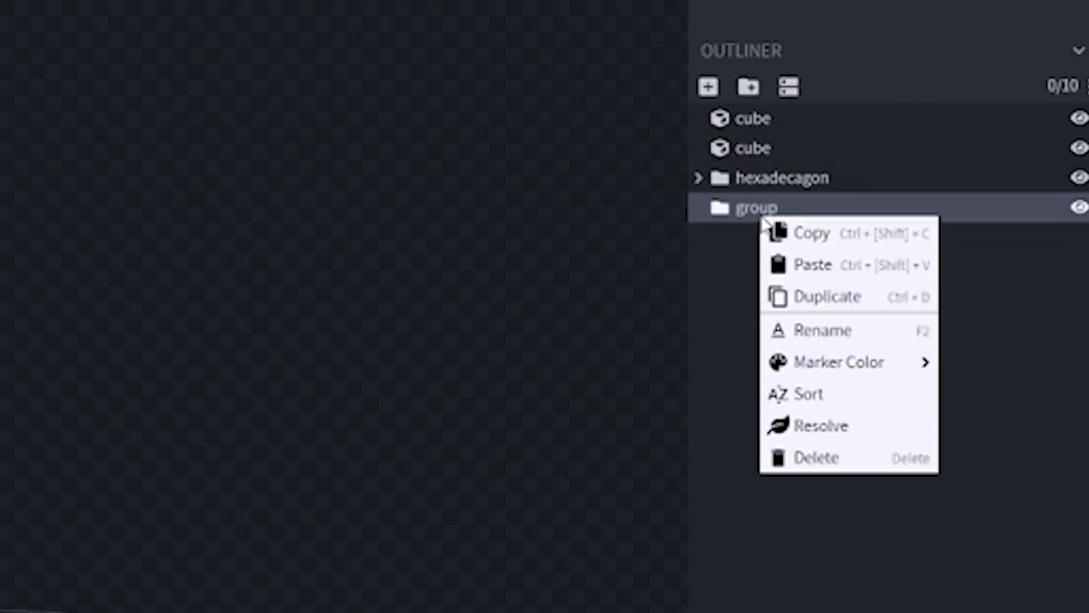
{"action": "left_click", "coordinate": [838, 332]}
{"action": "type", "text": "manche"}
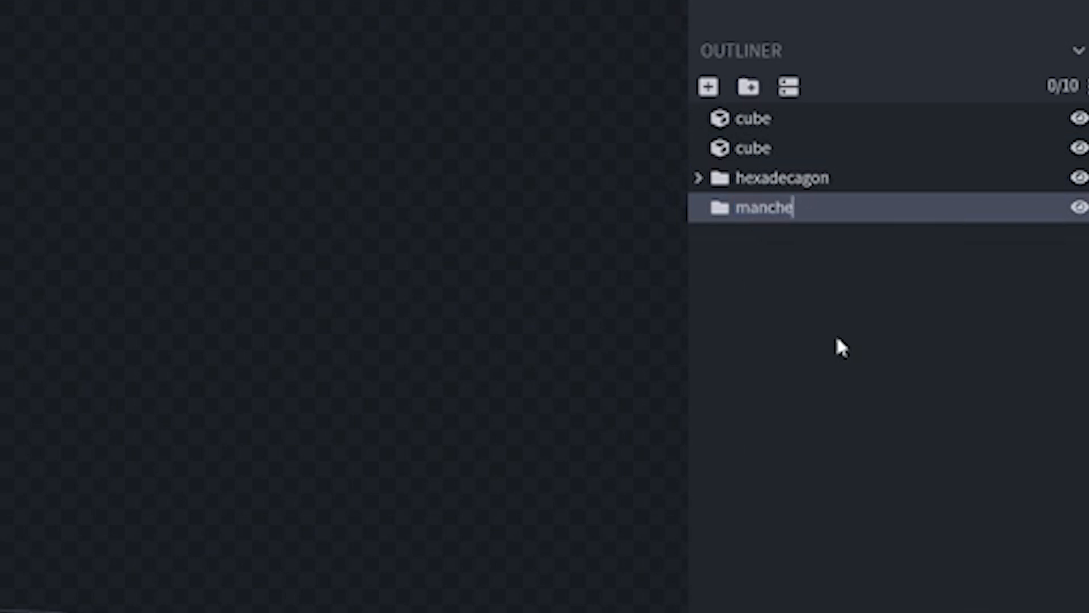
{"action": "key", "text": "Return"}
Step: Move the hexadecagon group and the post's cube into the "manche" group
{"action": "left_click", "coordinate": [797, 179]}
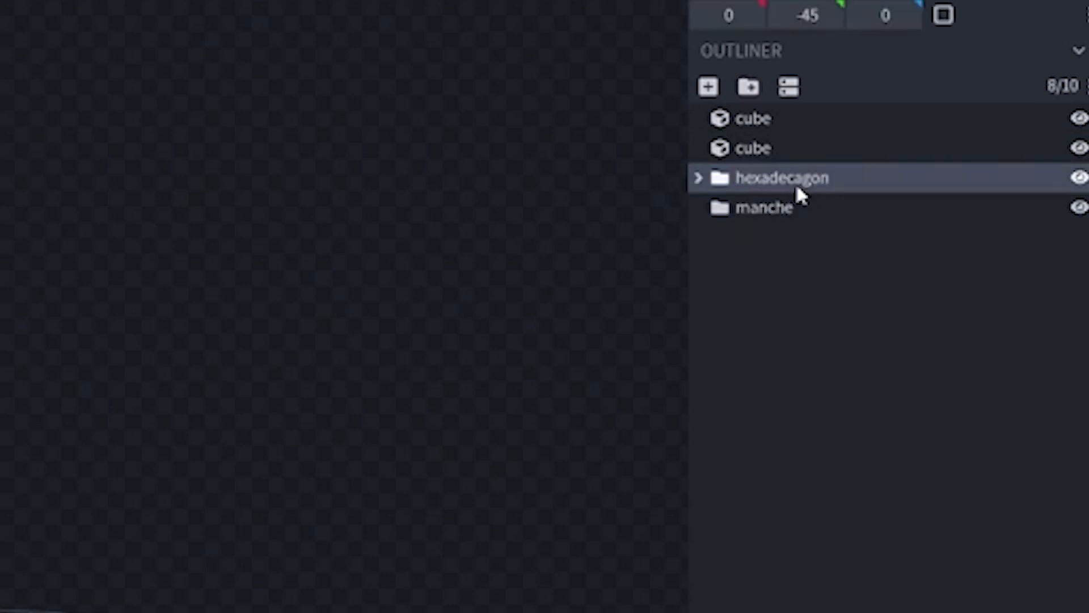
{"action": "left_click_drag", "start_coordinate": [785, 189], "coordinate": [795, 219]}
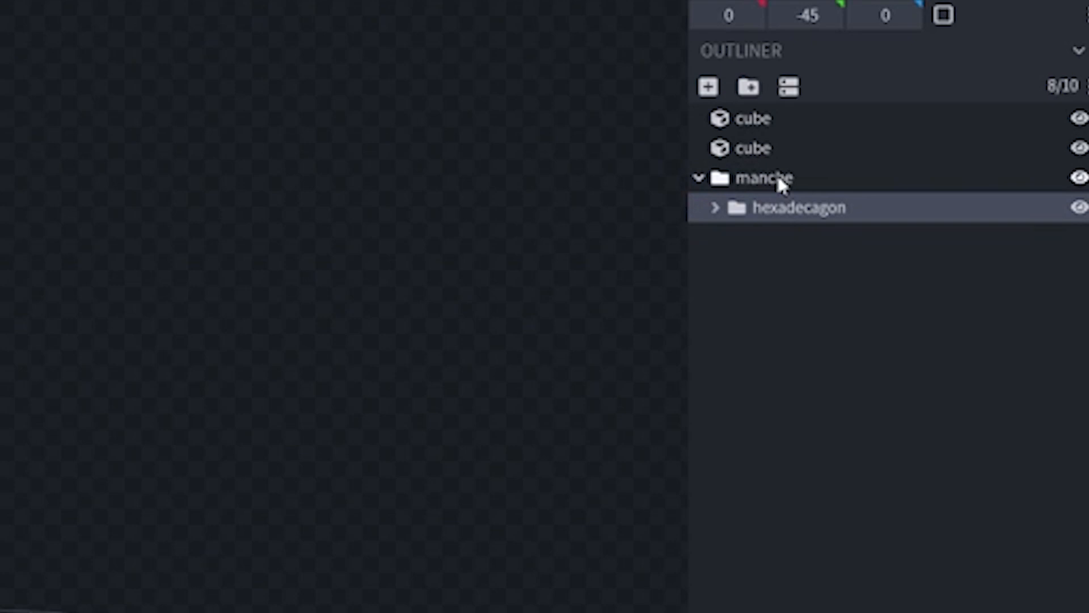
{"action": "left_click", "coordinate": [756, 148]}
{"action": "left_click", "coordinate": [778, 122]}
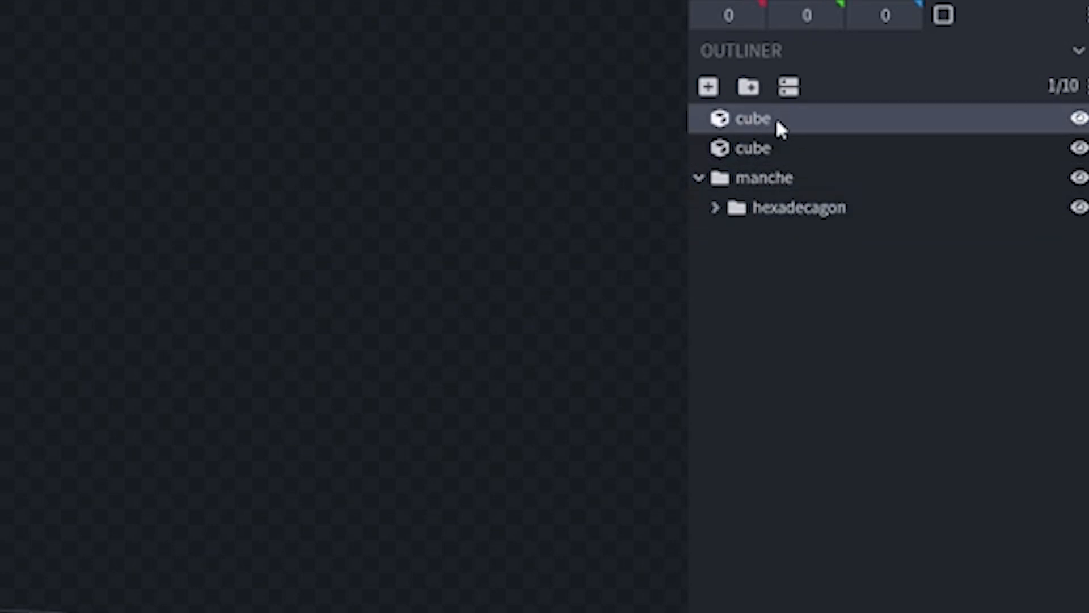
{"action": "left_click_drag", "start_coordinate": [776, 122], "coordinate": [767, 182]}
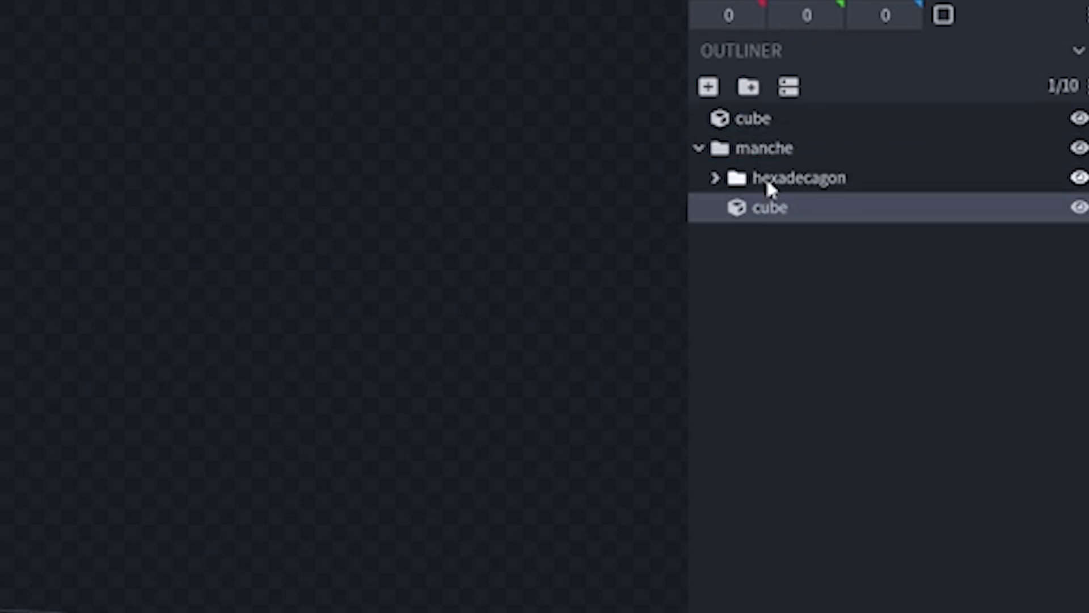
Step: Rename the cube inside the "manche" group as "manche"
{"action": "left_click", "coordinate": [727, 157]}
{"action": "left_click", "coordinate": [774, 206]}
{"action": "right_click", "coordinate": [774, 206]}
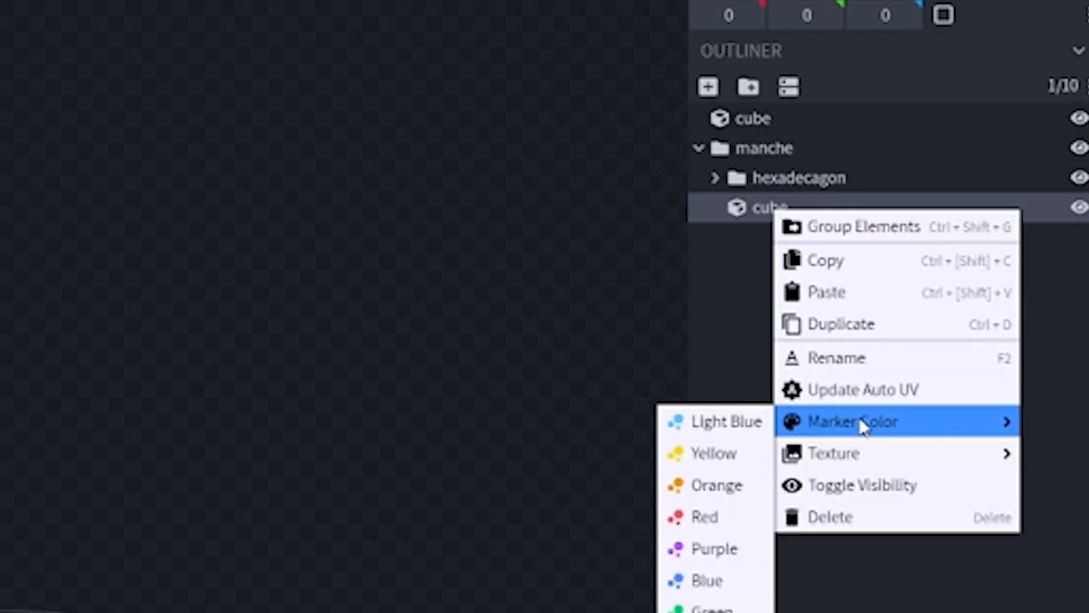
{"action": "left_click", "coordinate": [839, 362]}
{"action": "type", "text": "manche"}
{"action": "key", "text": "Return"}
Step: Rename the hexadecagon group as "grip"
{"action": "left_click", "coordinate": [775, 176]}
{"action": "right_click", "coordinate": [775, 176]}
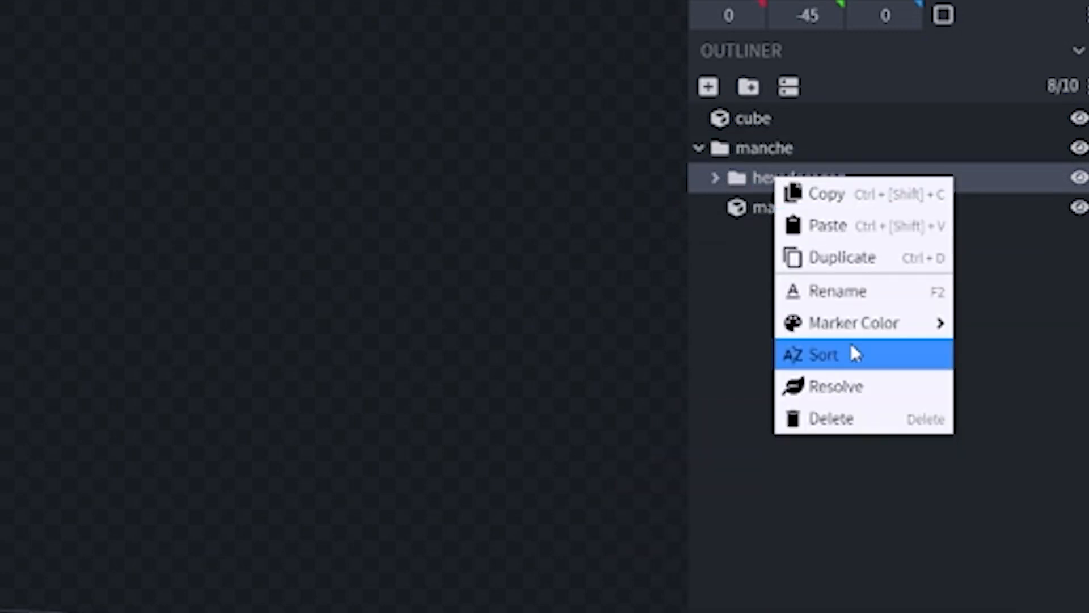
{"action": "left_click", "coordinate": [820, 292]}
{"action": "type", "text": "grip"}
{"action": "key", "text": "Return"}
Step: Rename the remaining crossbar cube outside the group as "pioche"
{"action": "left_click", "coordinate": [797, 148]}
{"action": "left_click", "coordinate": [795, 113]}
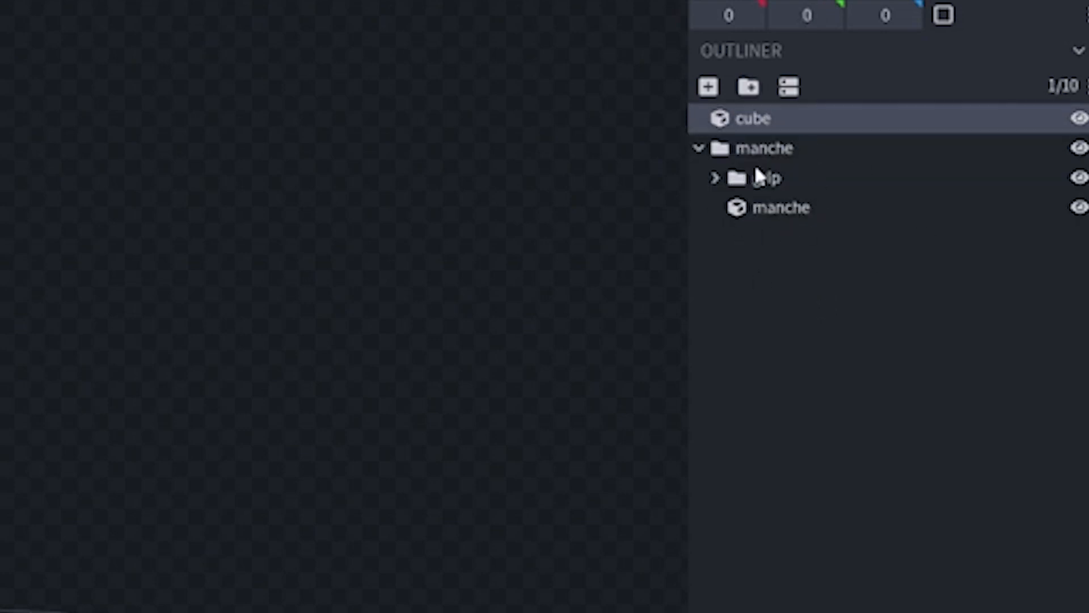
{"action": "right_click", "coordinate": [763, 120]}
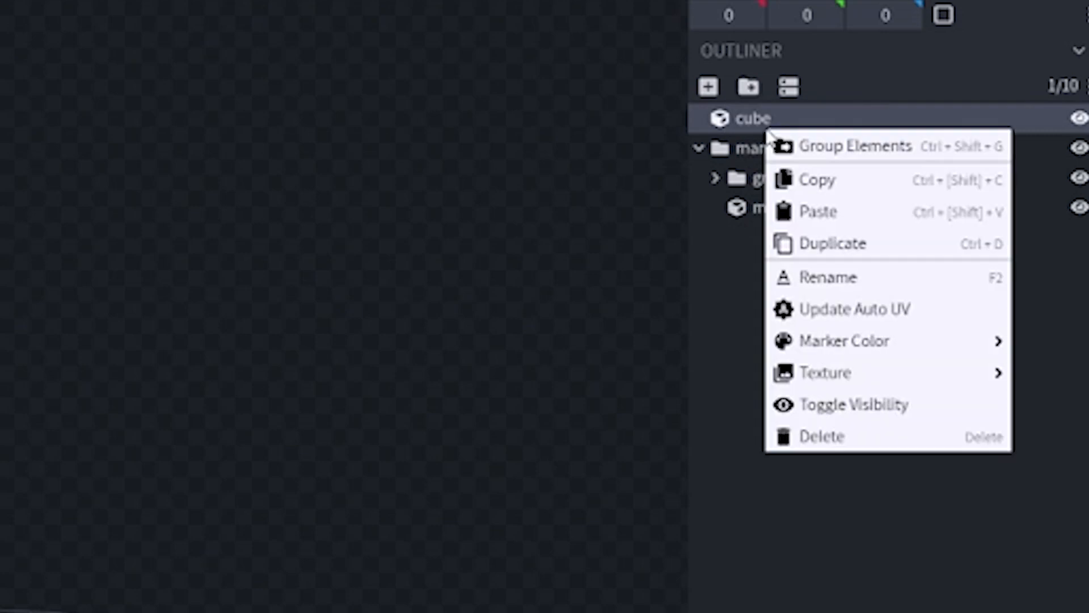
{"action": "left_click", "coordinate": [854, 277]}
{"action": "type", "text": "pioche"}
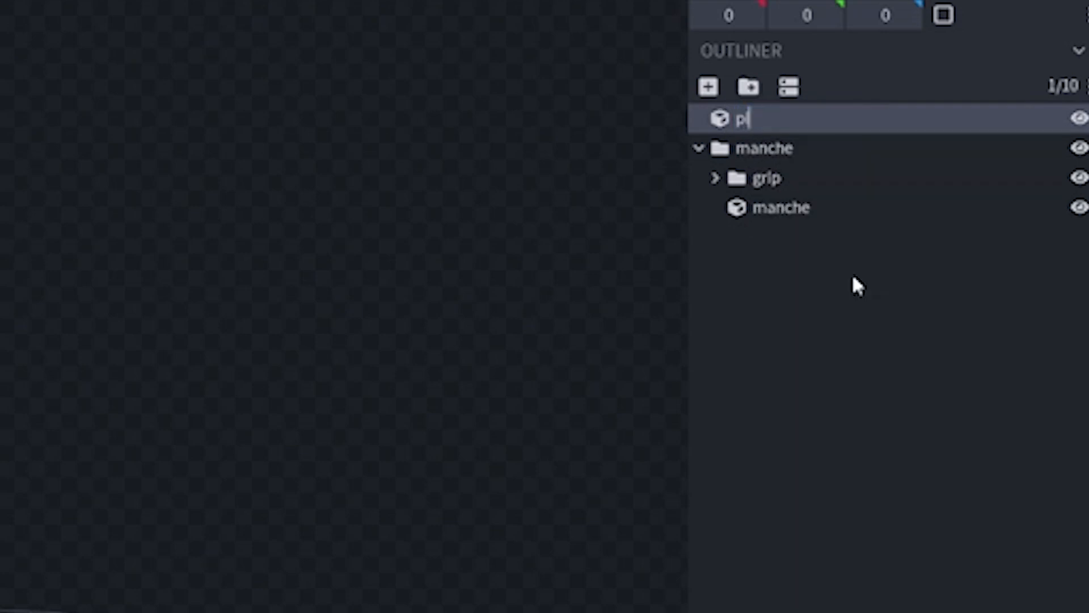
{"action": "key", "text": "Return"}
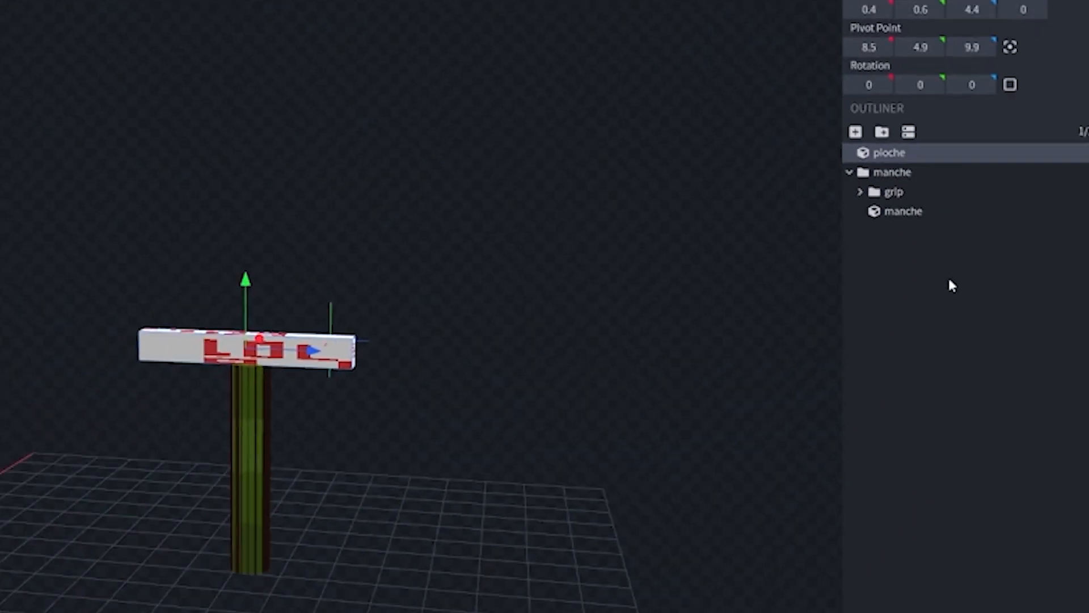
Step: Check the grip group's extent on the model, clear the selection and view the T from another side
{"action": "left_click", "coordinate": [899, 188]}
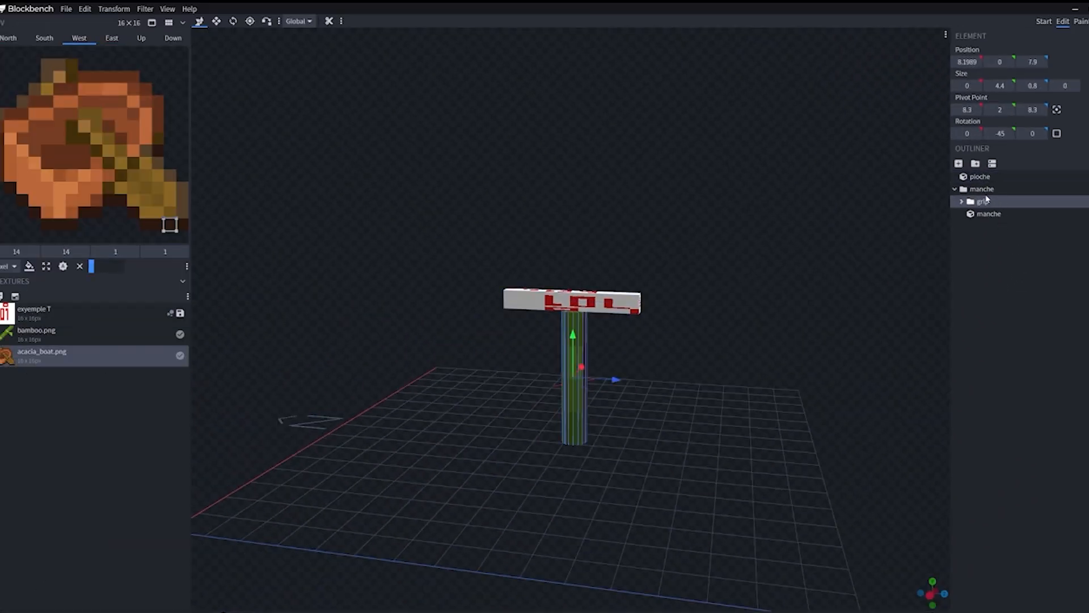
{"action": "left_click", "coordinate": [969, 304]}
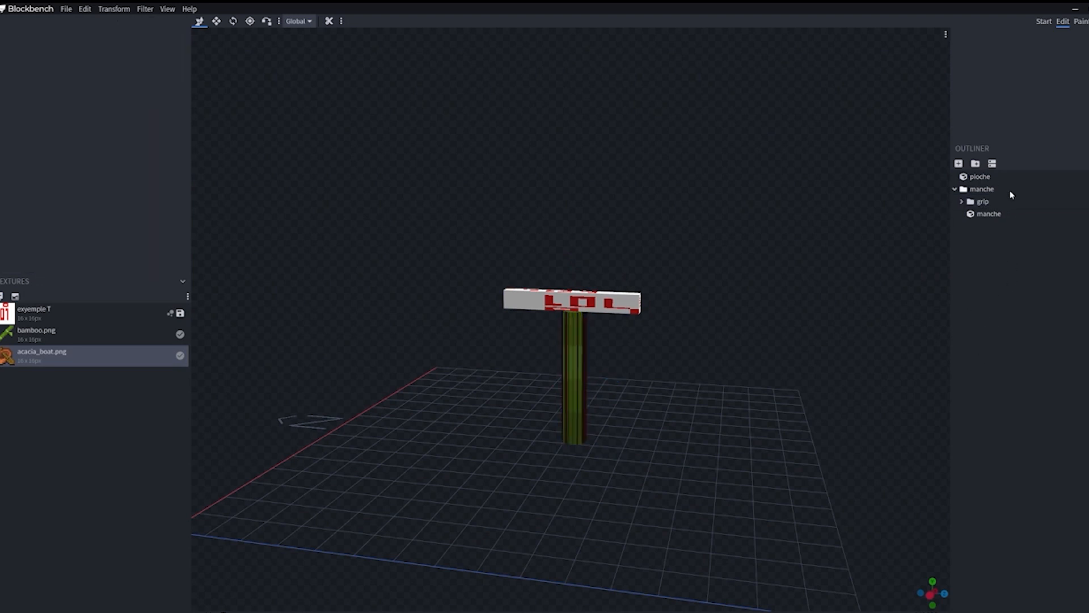
{"action": "left_click_drag", "start_coordinate": [810, 274], "coordinate": [455, 309]}
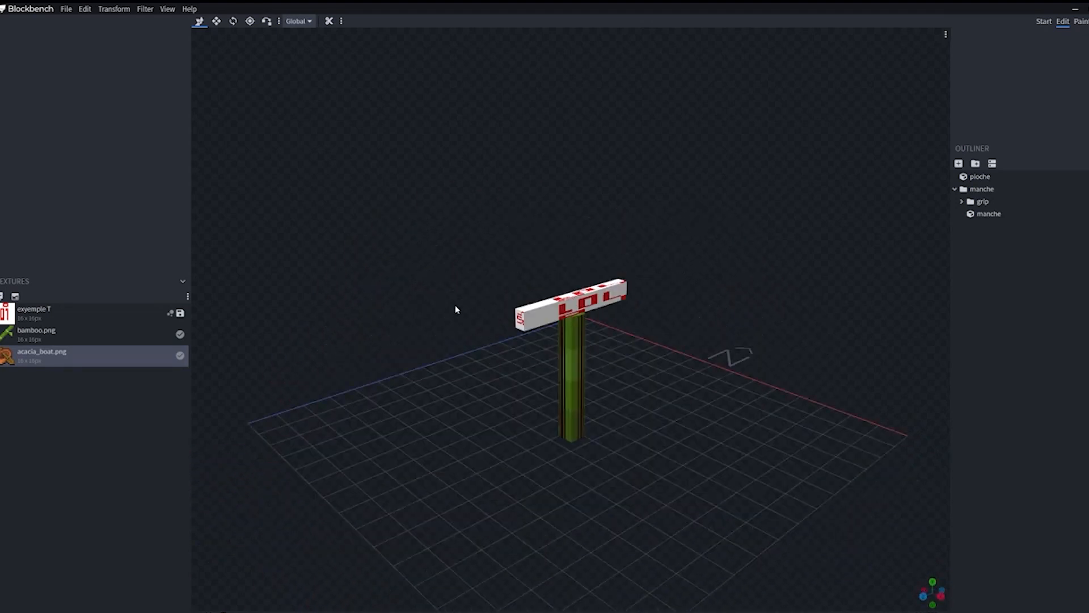